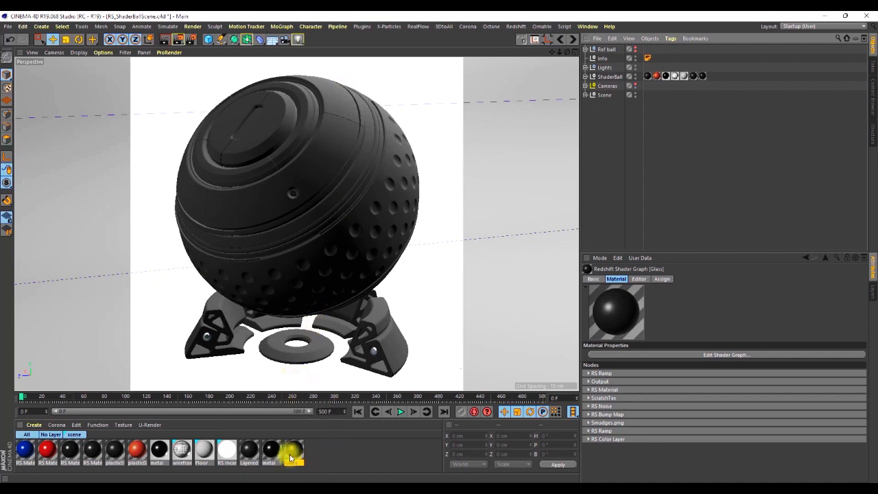
Create a new Redshift material and apply it to the ShaderBall object.
left_click(36, 426)
mouse_move(59, 358)
mouse_move(155, 357)
left_click(188, 352)
left_click_drag(28, 464, 610, 81)
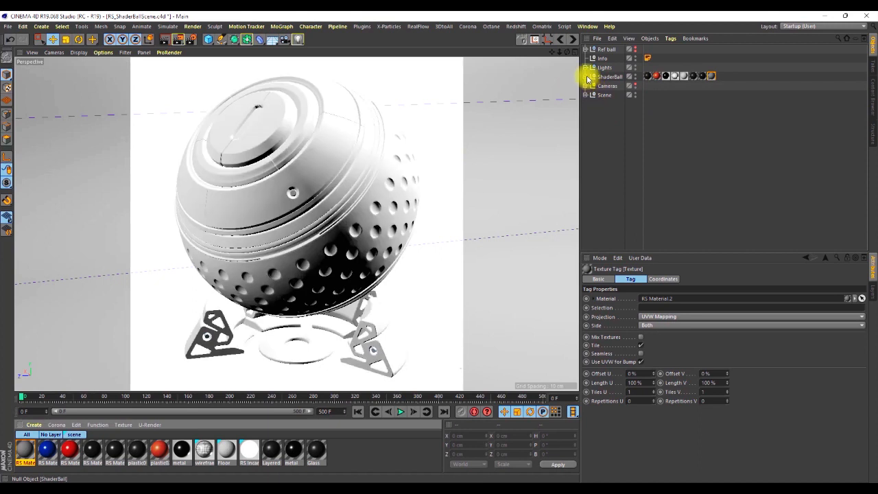
Open the new material's shader graph and move its window aside to keep the object list uncovered.
double_click(27, 452)
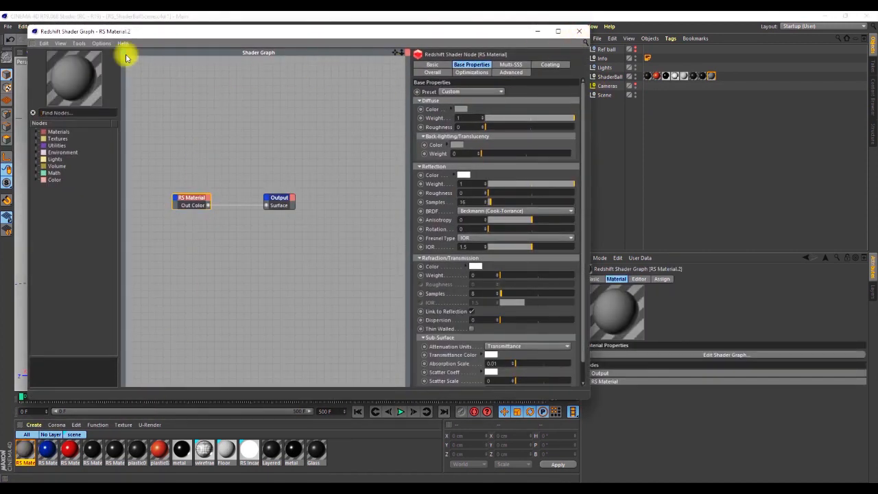
left_click_drag(32, 29, 15, 56)
left_click_drag(288, 68, 275, 54)
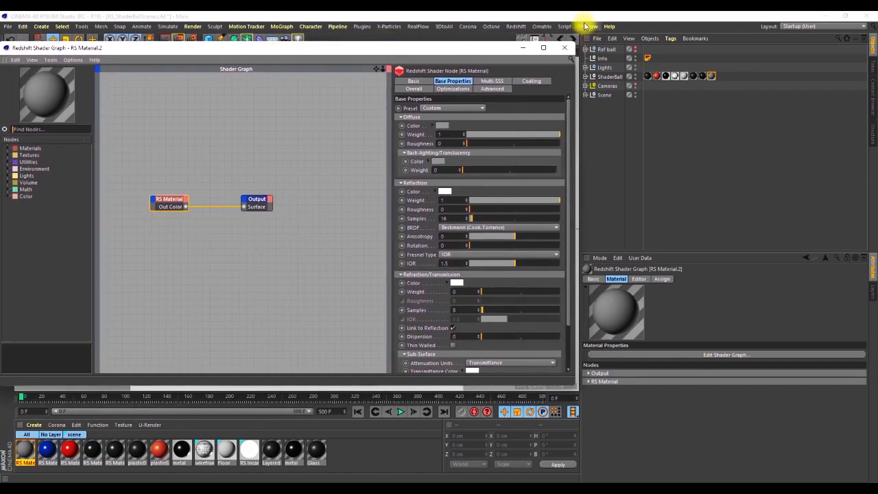
Open the Redshift RenderView beside the shader graph and restart the live render from a cleared frame buffer.
left_click(516, 26)
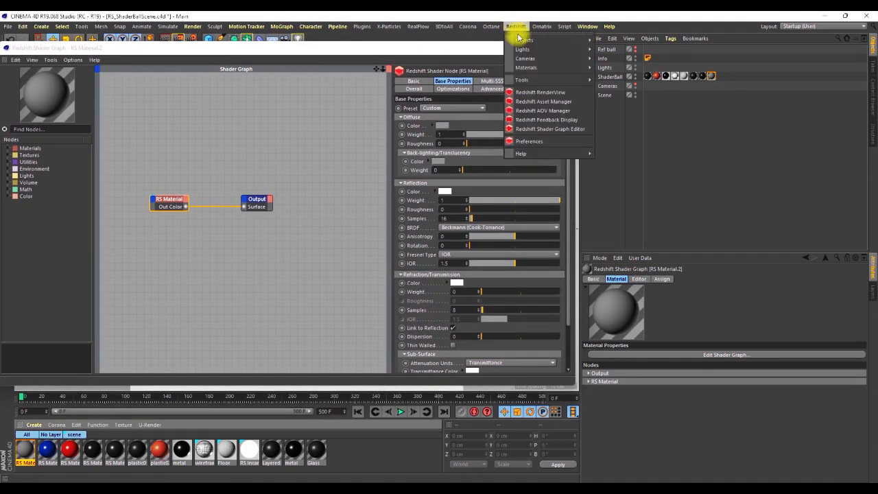
left_click(541, 92)
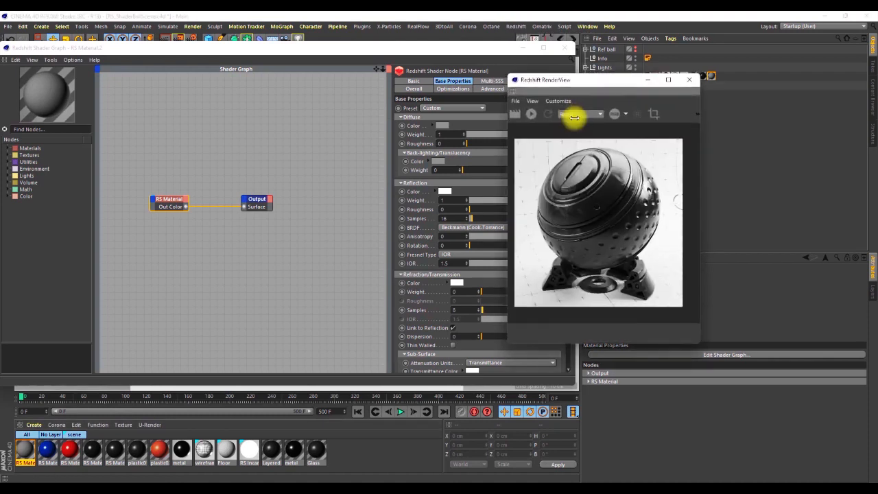
left_click(558, 101)
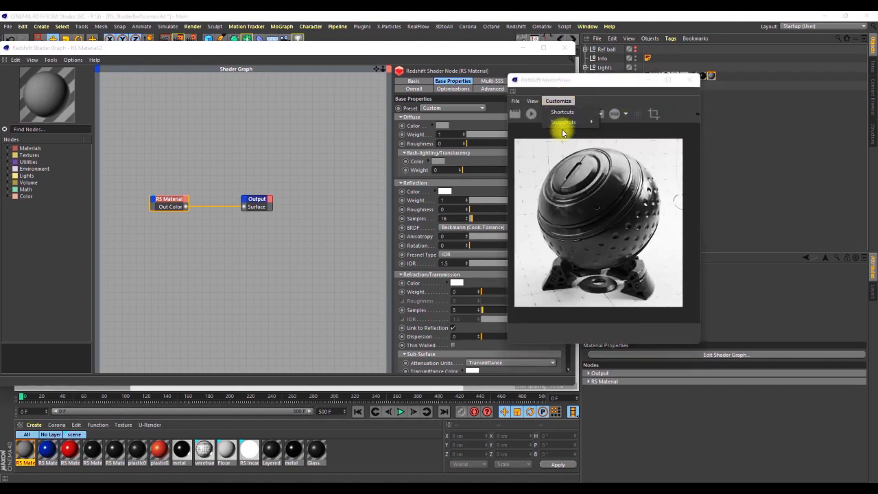
left_click(537, 106)
left_click(532, 102)
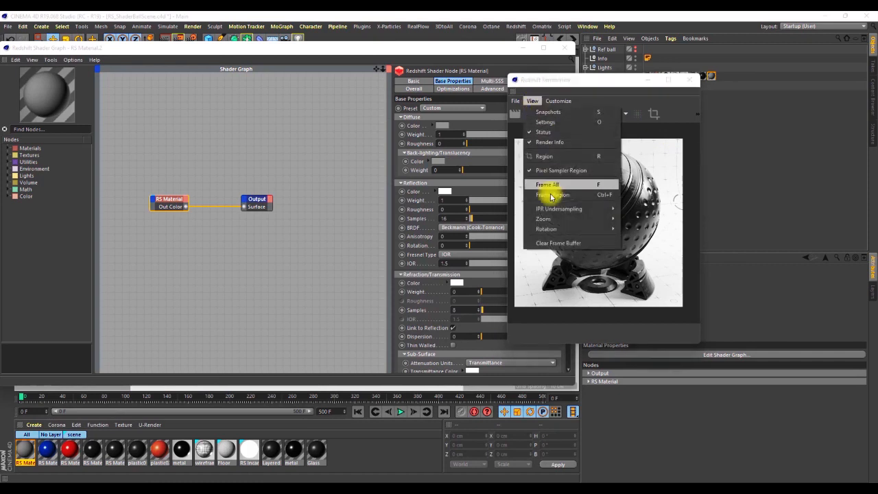
left_click(553, 244)
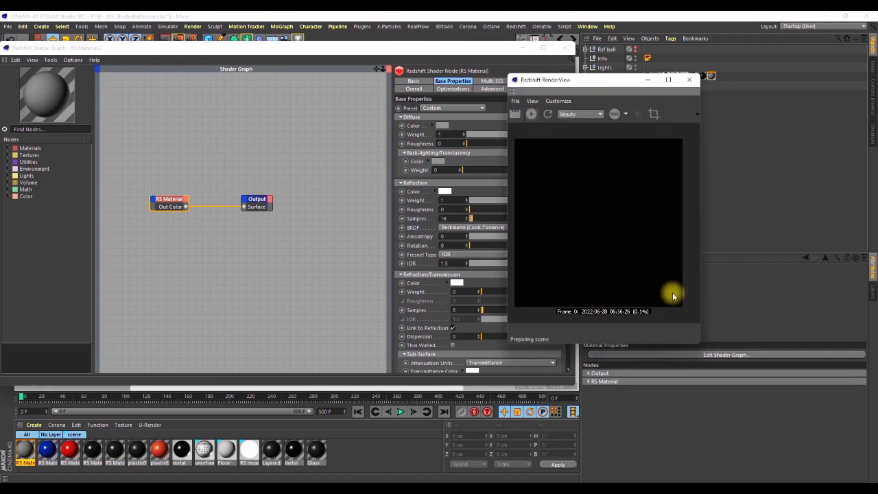
left_click_drag(607, 87, 694, 54)
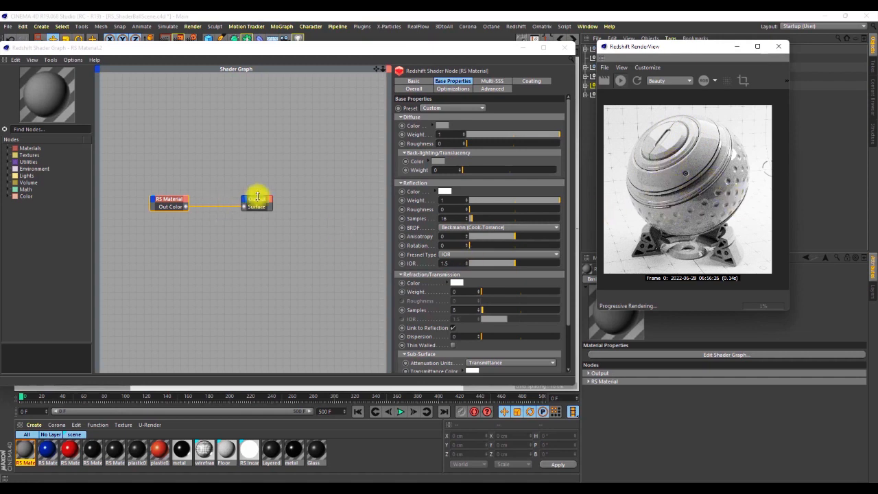
Try a black diffuse color on the RS Material, and reset the color to its default.
left_click(442, 126)
left_click(405, 145)
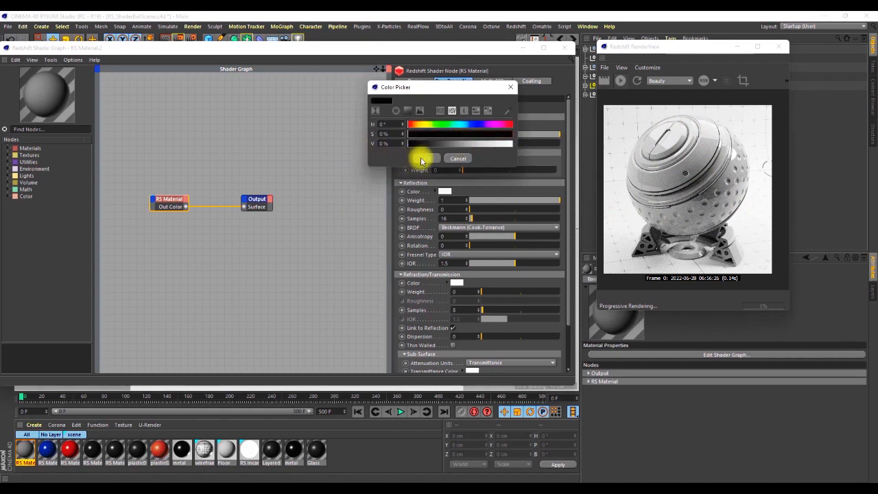
left_click(427, 158)
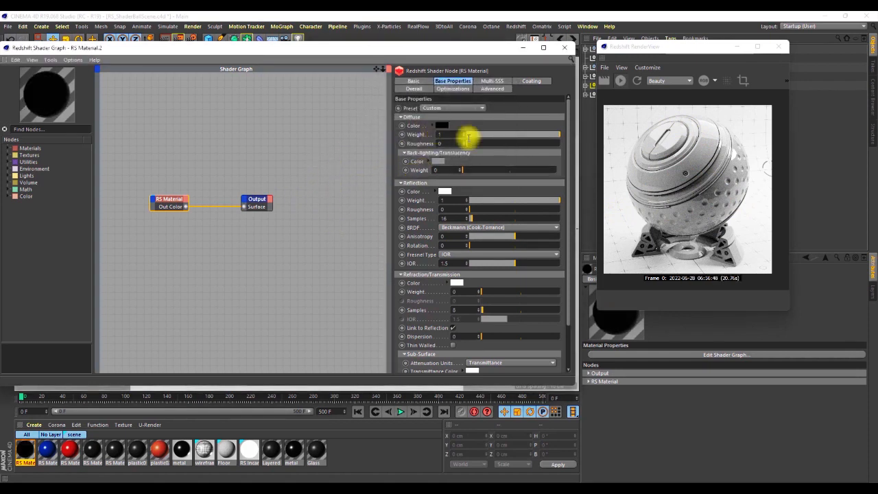
left_click(441, 126)
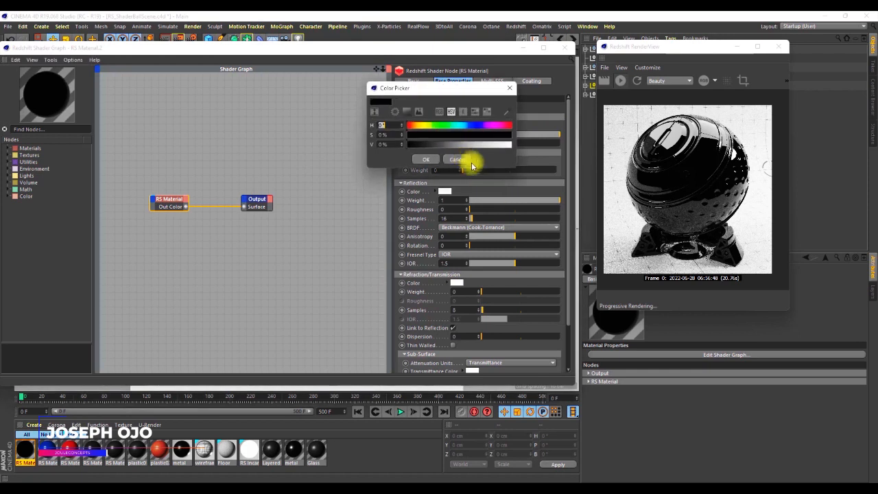
left_click(422, 144)
left_click(455, 158)
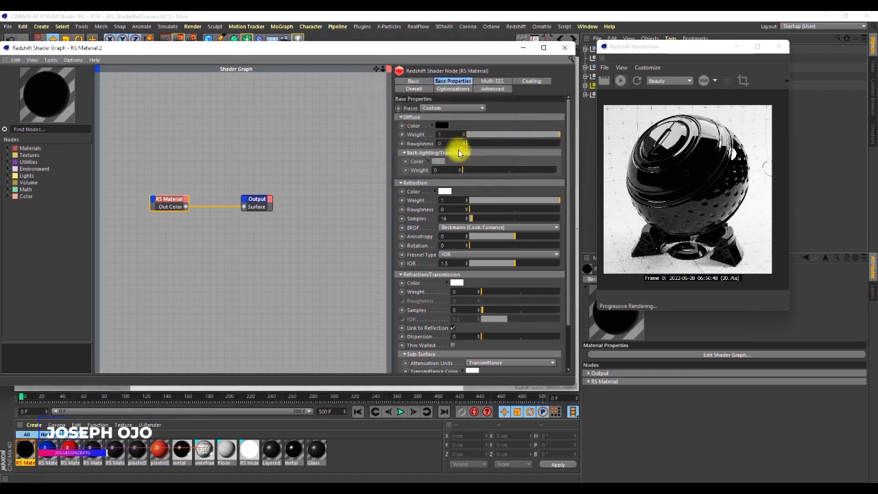
right_click(420, 130)
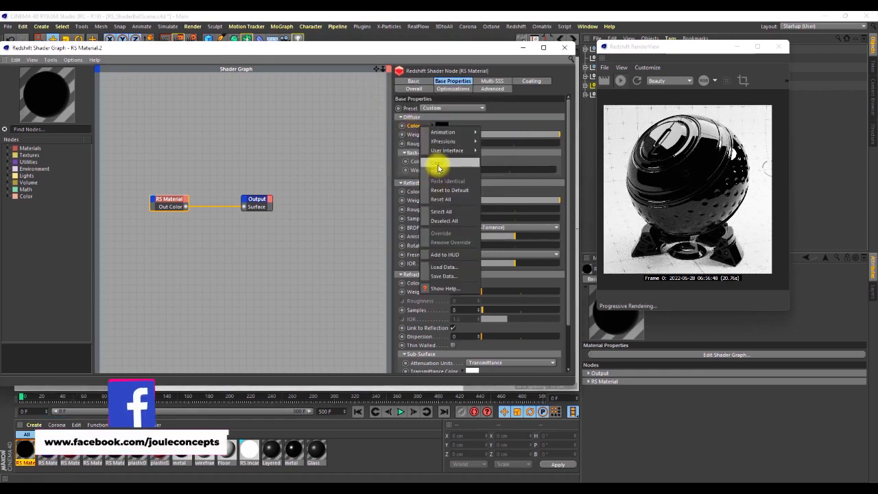
left_click(439, 165)
Set the RS Material's diffuse weight to 0 and its reflection BRDF to GGX.
left_click(538, 135)
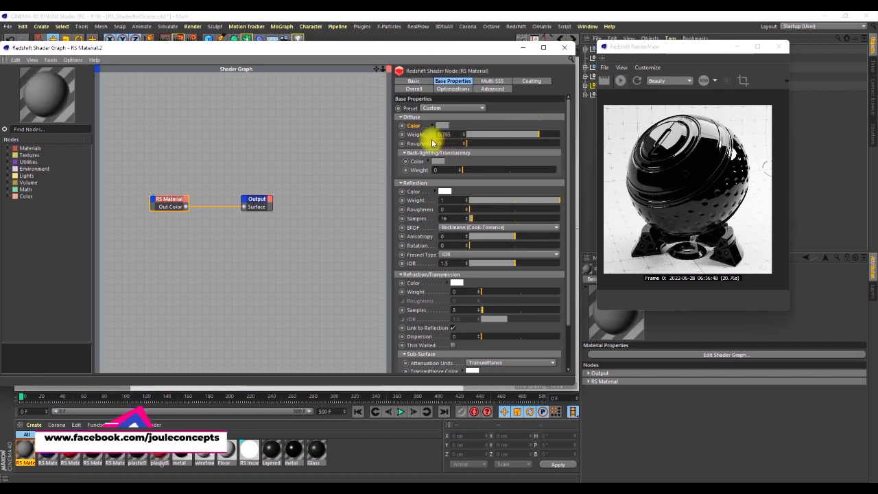
left_click_drag(471, 138, 450, 134)
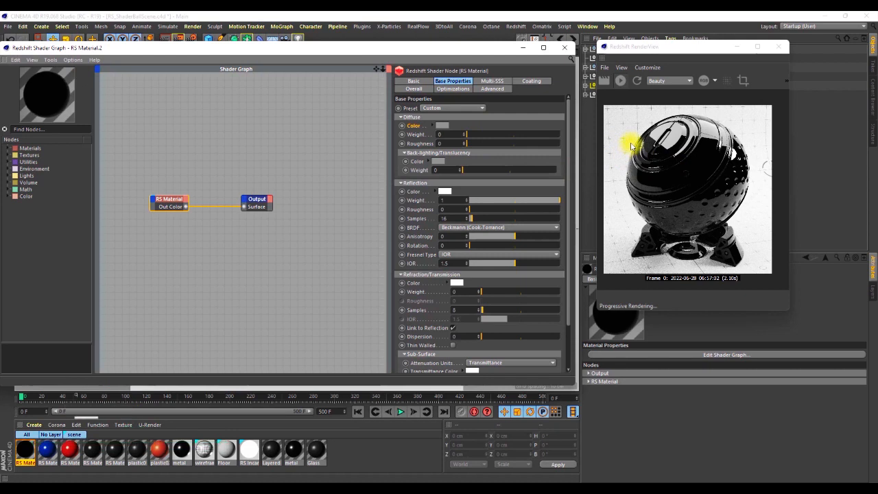
left_click(450, 227)
left_click(450, 247)
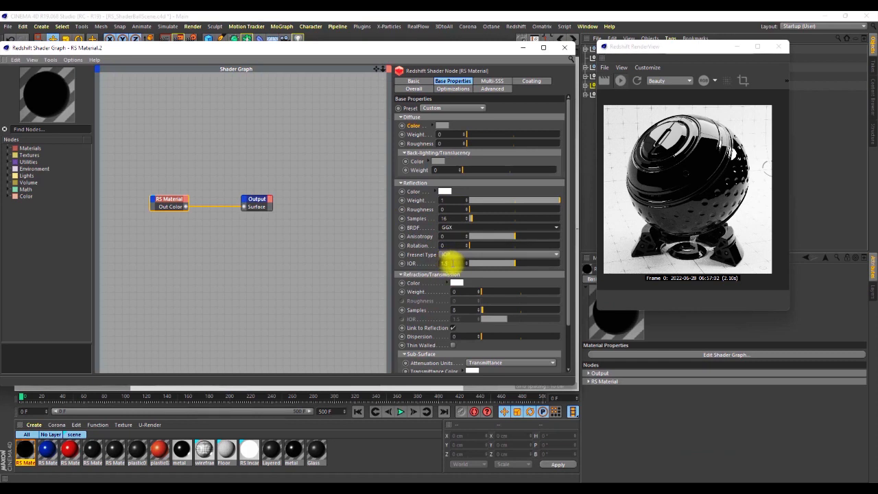
Set the RS Material's reflection IOR to 1.517 and its refraction weight to 1.
left_click(452, 264)
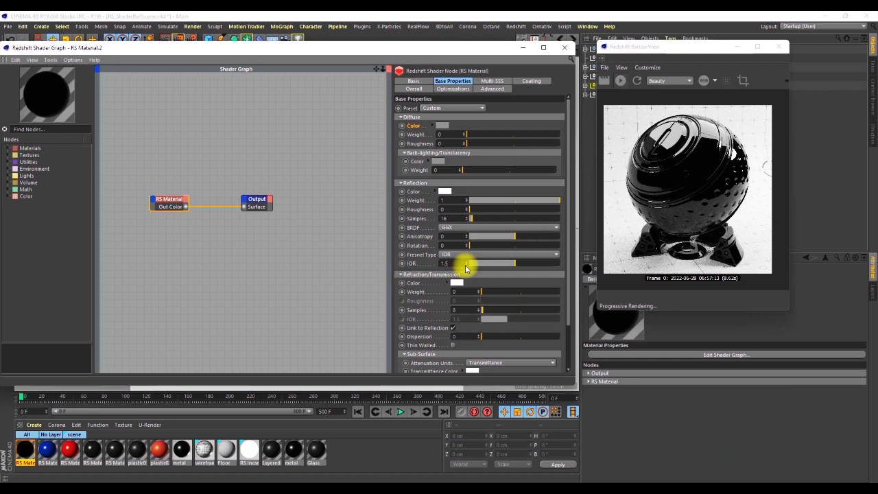
key("Return")
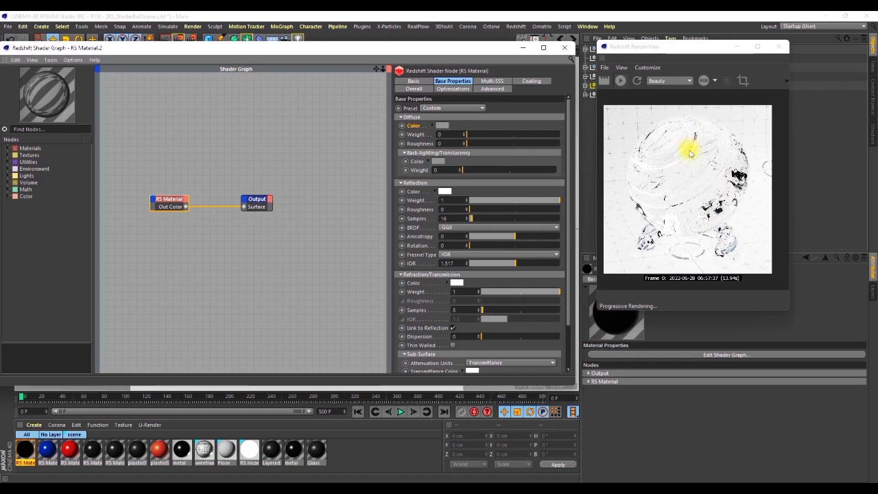
Open the Floor material's shader graph and display the settings of its RS Ramp node.
scroll(694, 152, "up", 4)
scroll(726, 165, "down", 2)
scroll(653, 159, "up", 1)
scroll(658, 154, "down", 2)
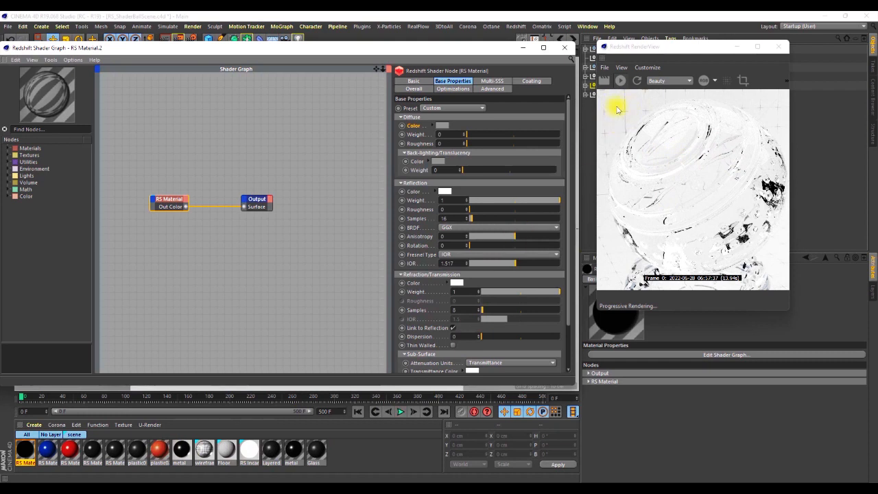
scroll(646, 122, "down", 2)
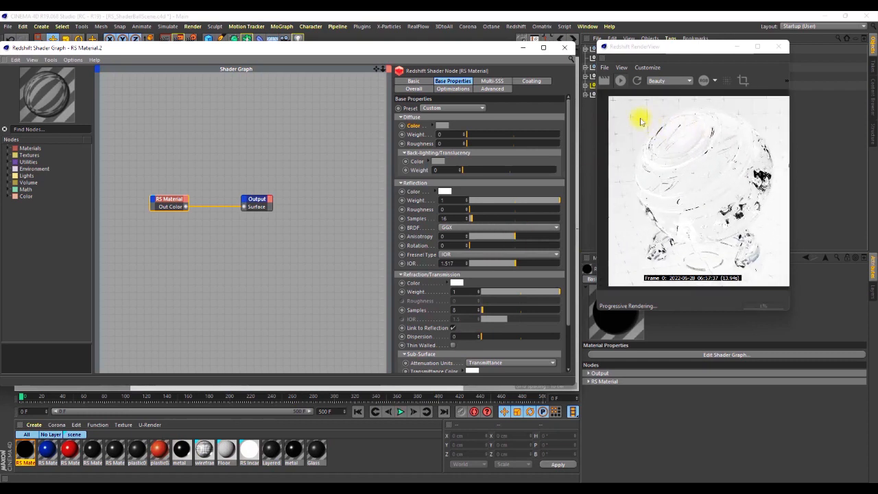
left_click(229, 451)
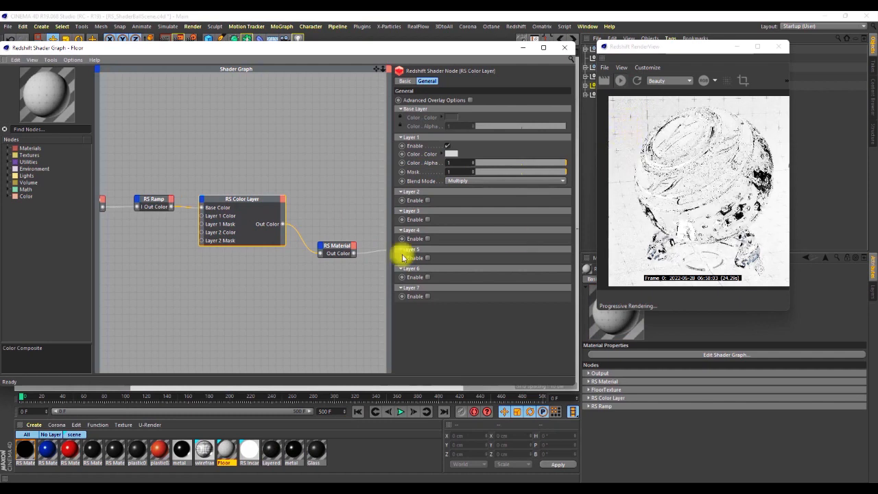
scroll(330, 213, "down", 3)
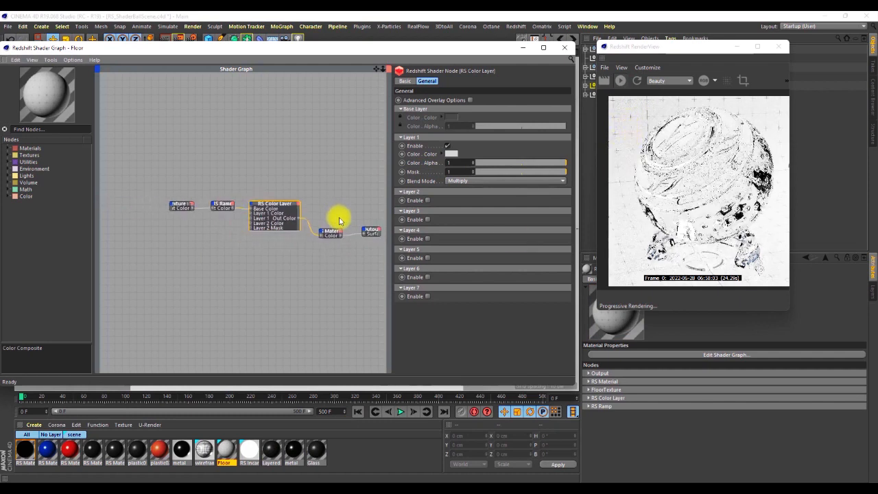
scroll(181, 208, "up", 1)
left_click(177, 208)
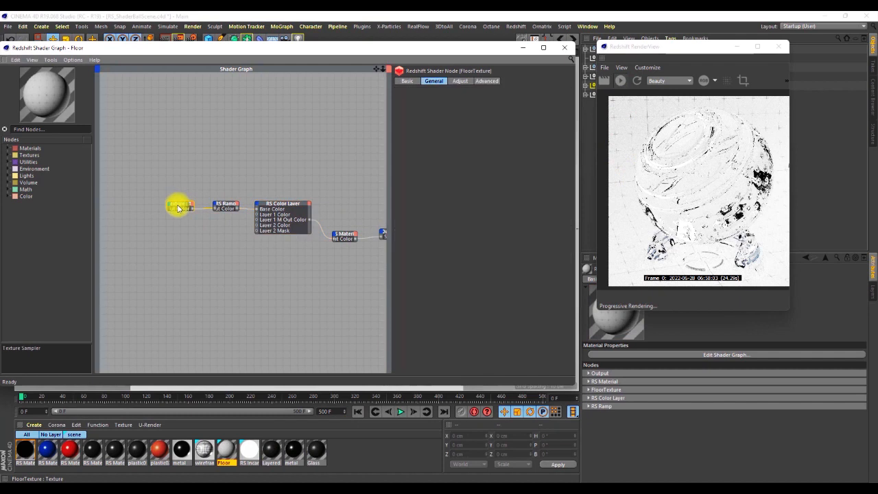
left_click(225, 205)
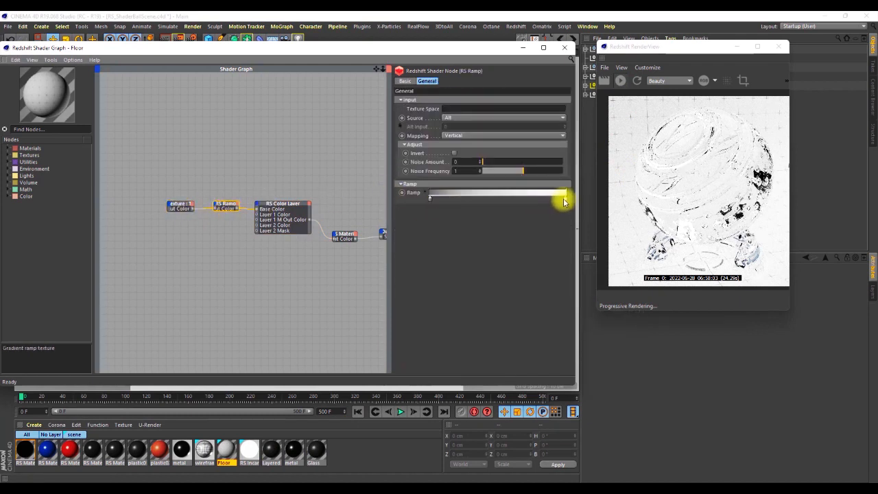
Darken the white end of the floor's ramp to a light gray of 73% brightness, and check the dark end's color.
left_click(564, 199)
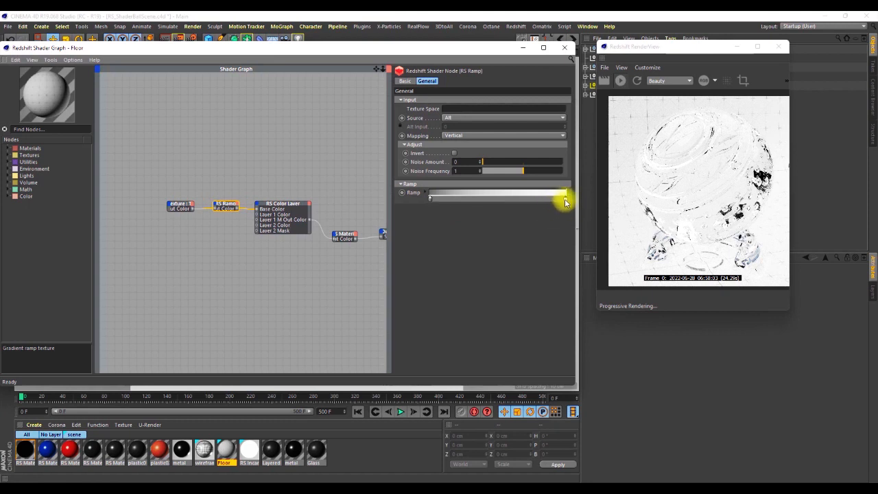
double_click(566, 200)
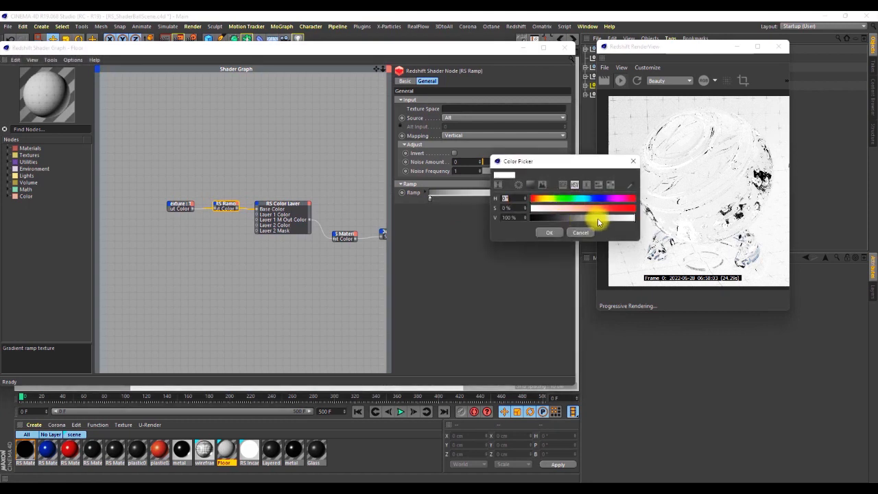
left_click(580, 231)
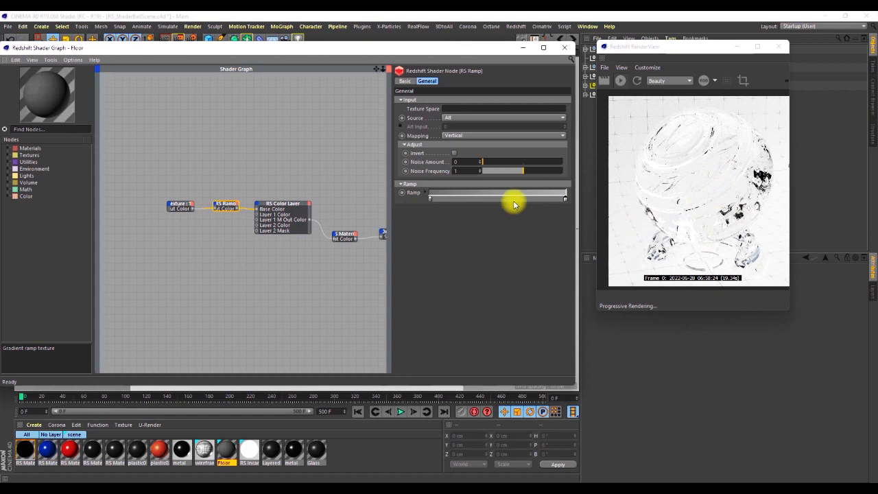
double_click(565, 199)
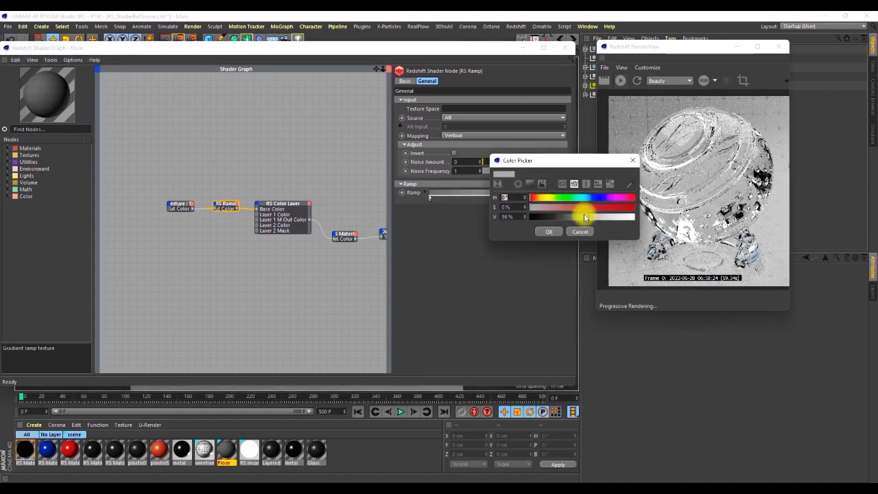
left_click(548, 231)
double_click(431, 200)
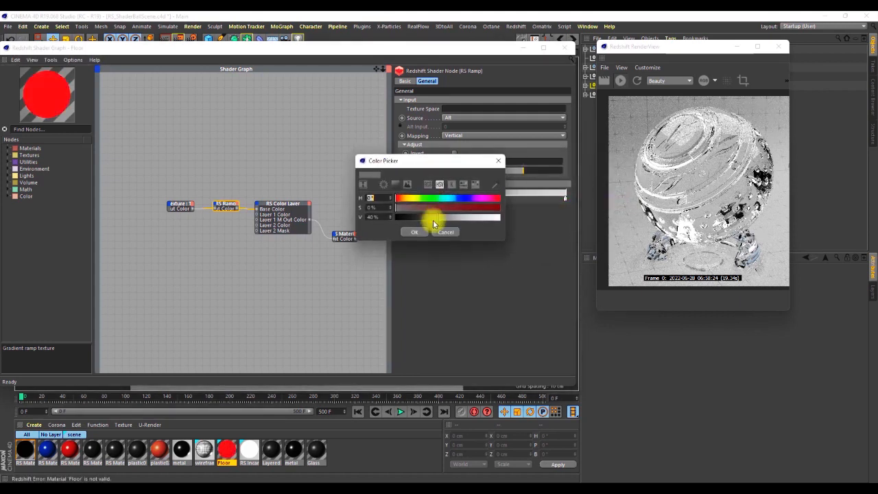
left_click(415, 232)
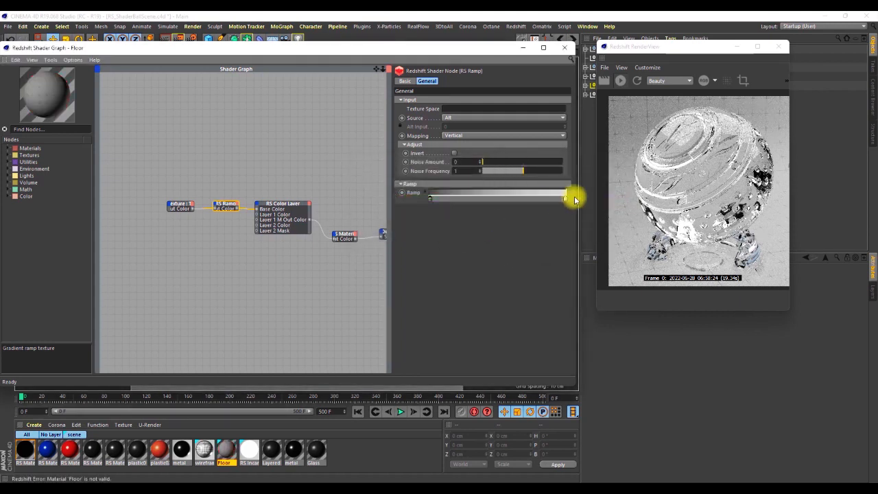
double_click(566, 198)
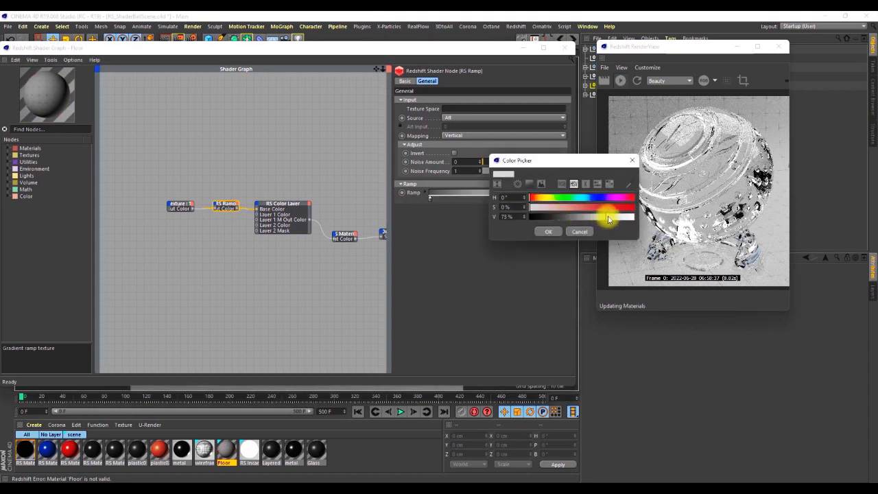
left_click(549, 230)
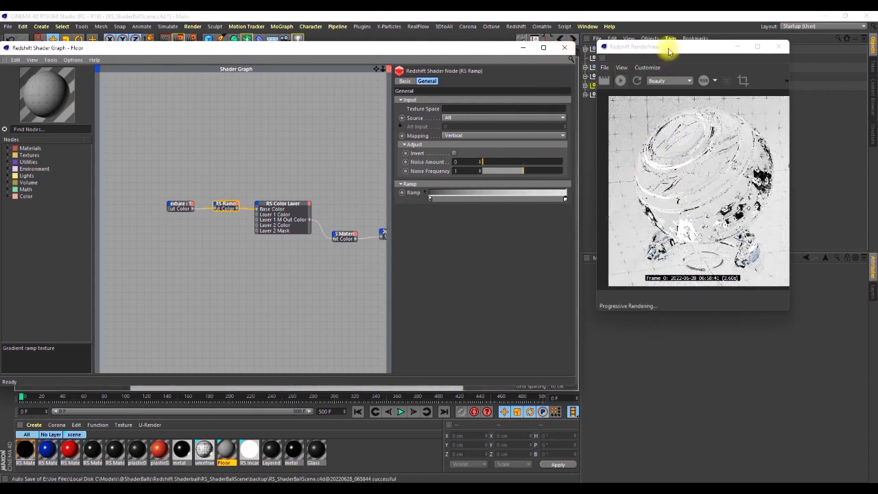
Move the RenderView slightly aside and reopen the new RS material's shader graph.
left_click_drag(666, 47, 680, 48)
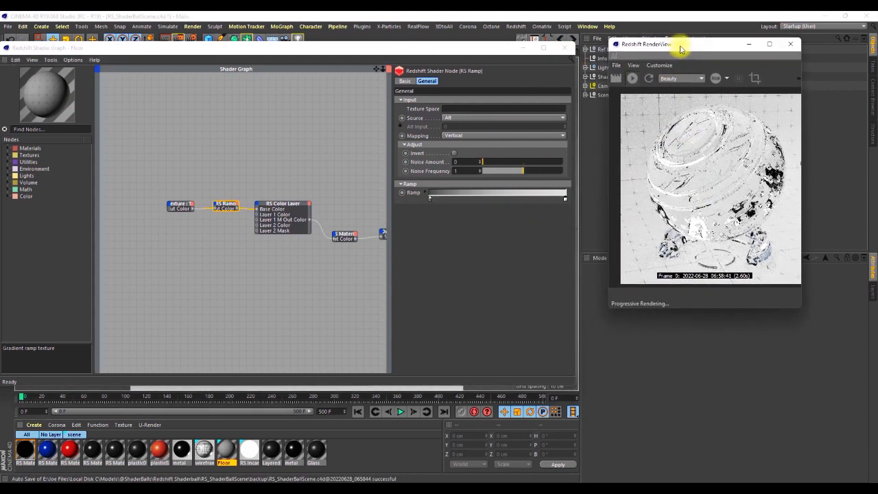
left_click(23, 449)
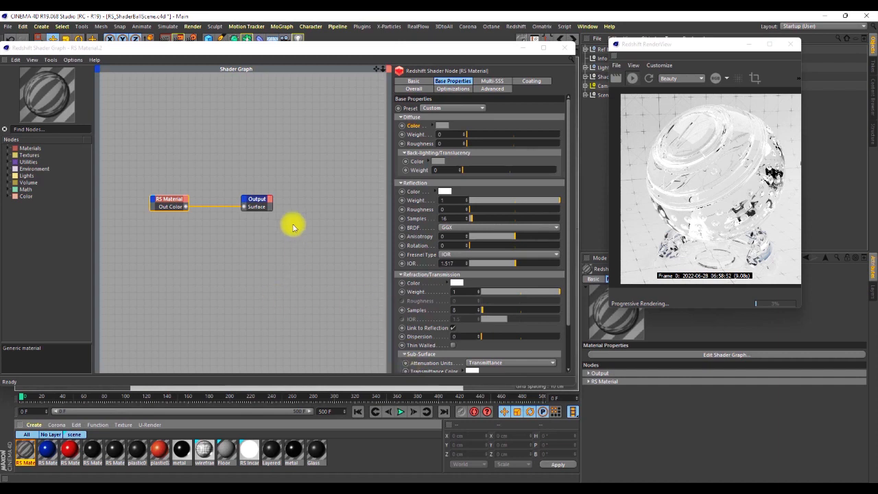
Switch to File Explorer and browse the tex folder of the Jouleconcepts Shaderball project for a smudge texture.
key("alt+F2")
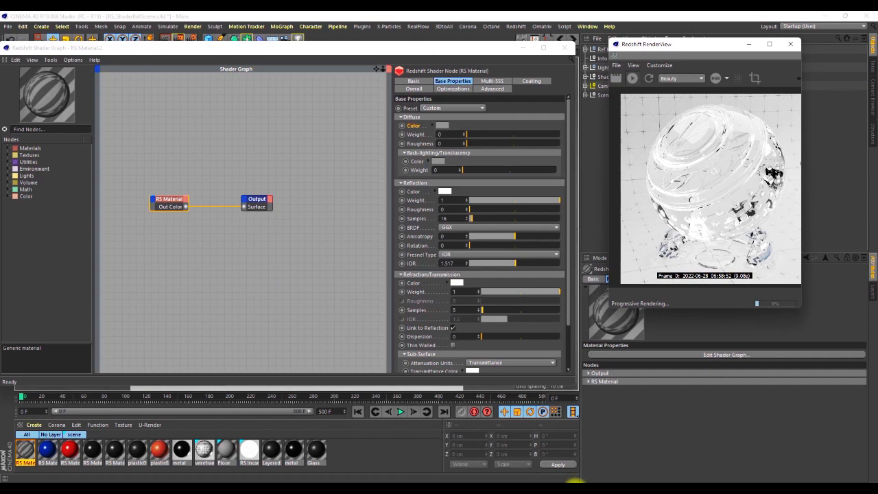
left_click(437, 492)
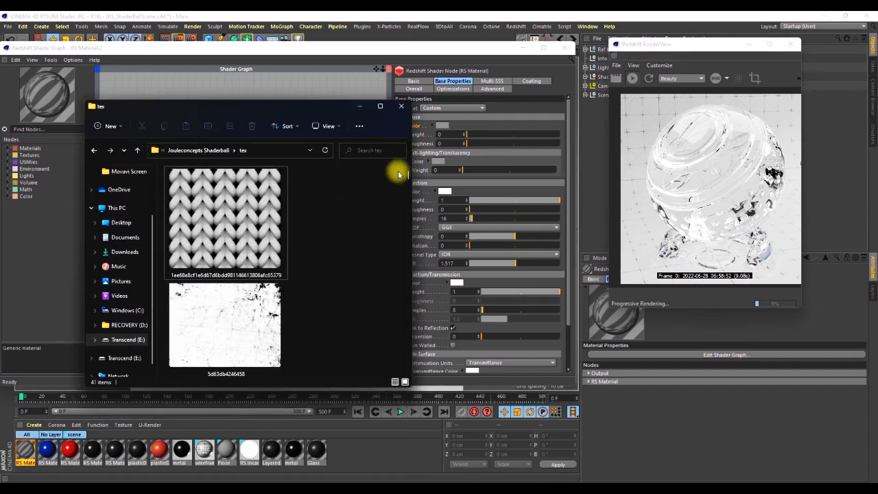
left_click_drag(408, 176, 398, 211)
left_click_drag(316, 211, 288, 322)
left_click_drag(408, 210, 409, 223)
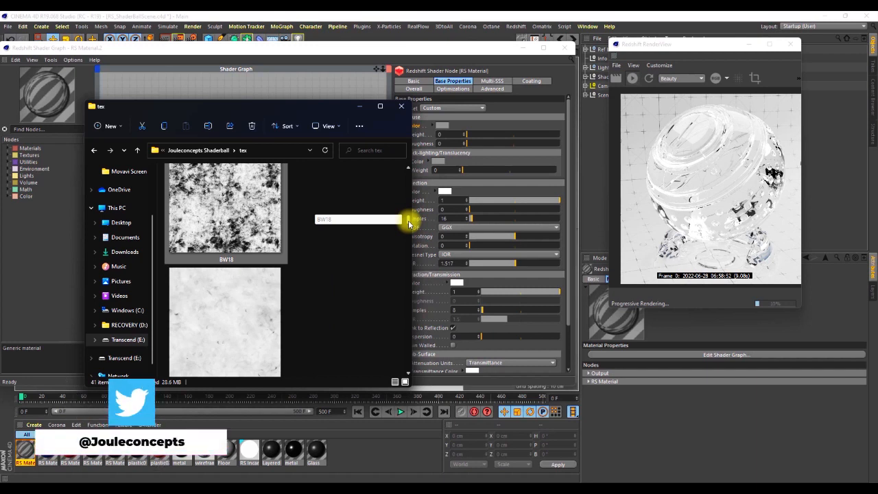
left_click_drag(408, 223, 399, 310)
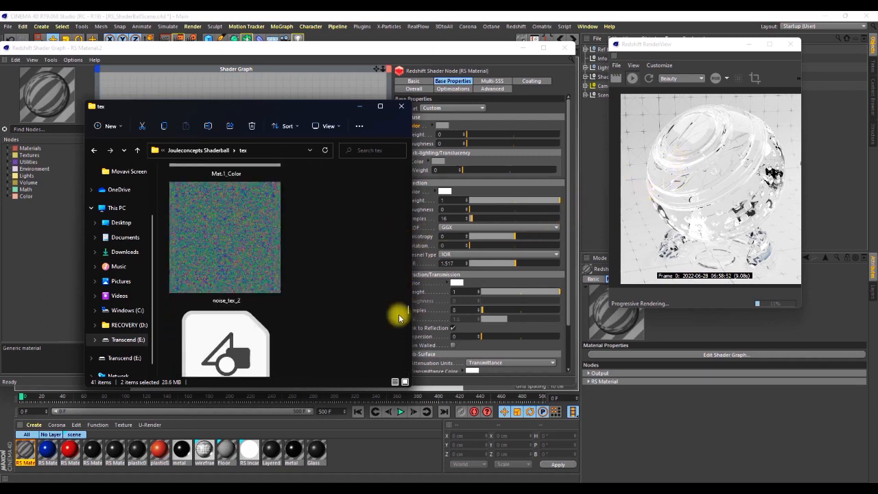
left_click_drag(408, 304, 400, 204)
scroll(349, 236, "down", 4)
scroll(348, 236, "up", 2)
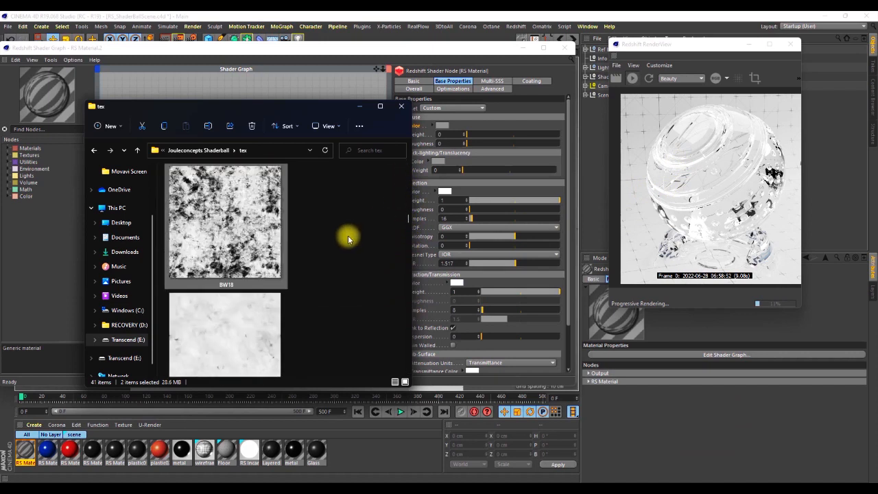
scroll(346, 237, "down", 1)
scroll(268, 238, "down", 2)
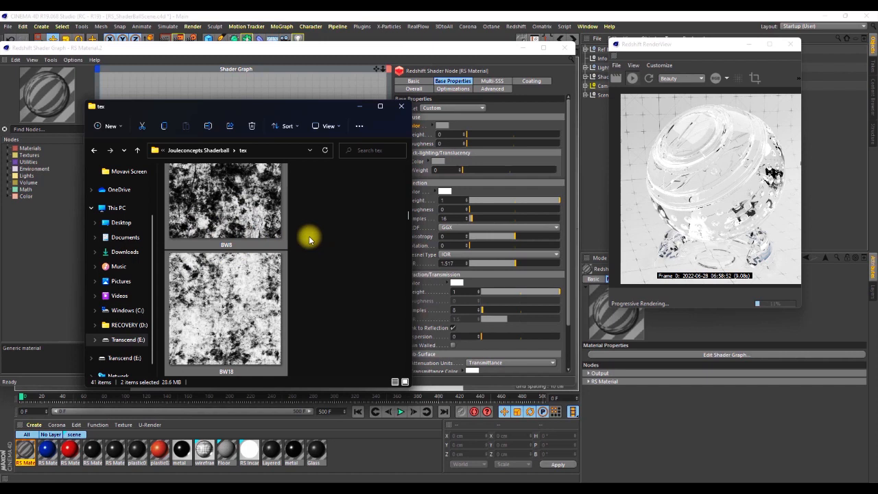
scroll(308, 236, "down", 4)
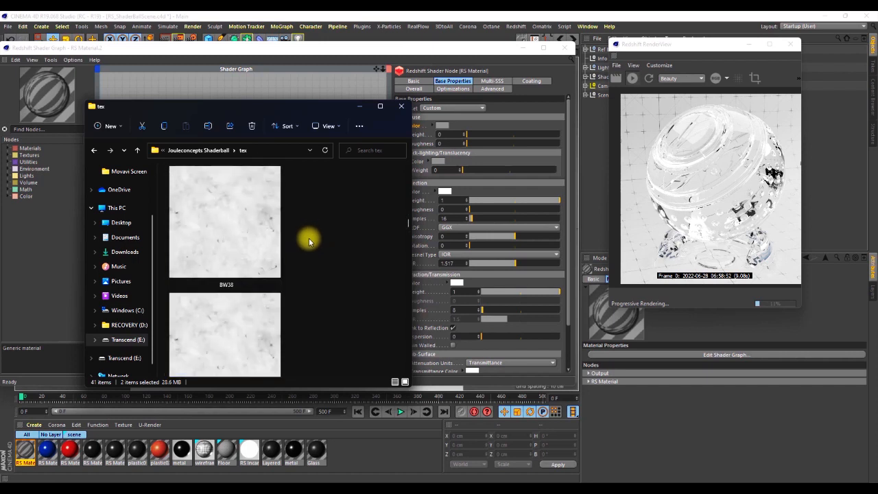
scroll(317, 234, "down", 1)
scroll(316, 234, "up", 3)
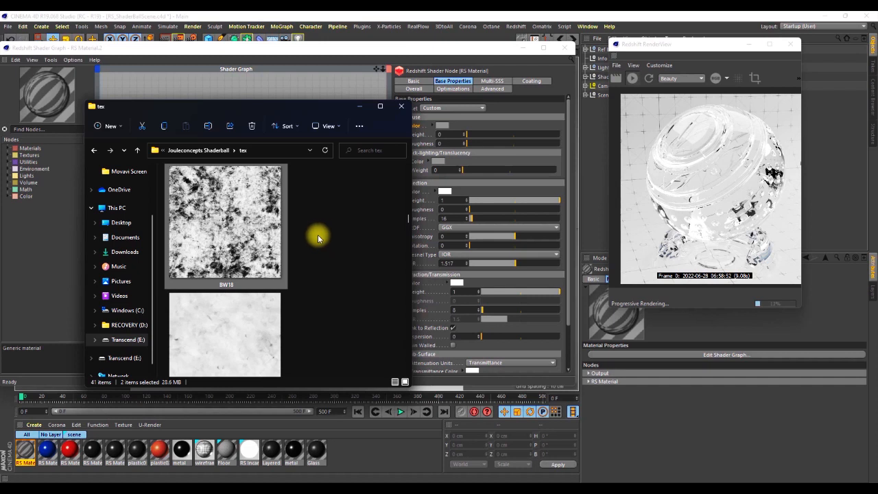
scroll(317, 235, "up", 2)
scroll(318, 238, "down", 10)
scroll(318, 237, "down", 8)
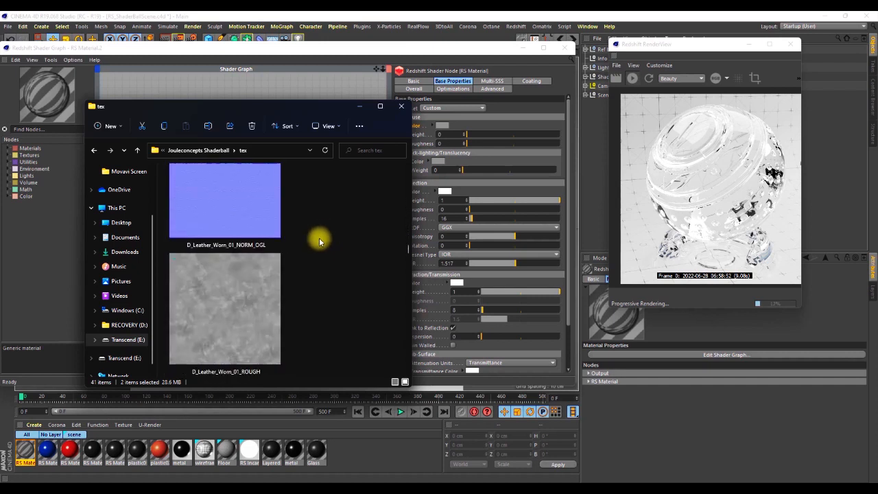
scroll(318, 240, "down", 8)
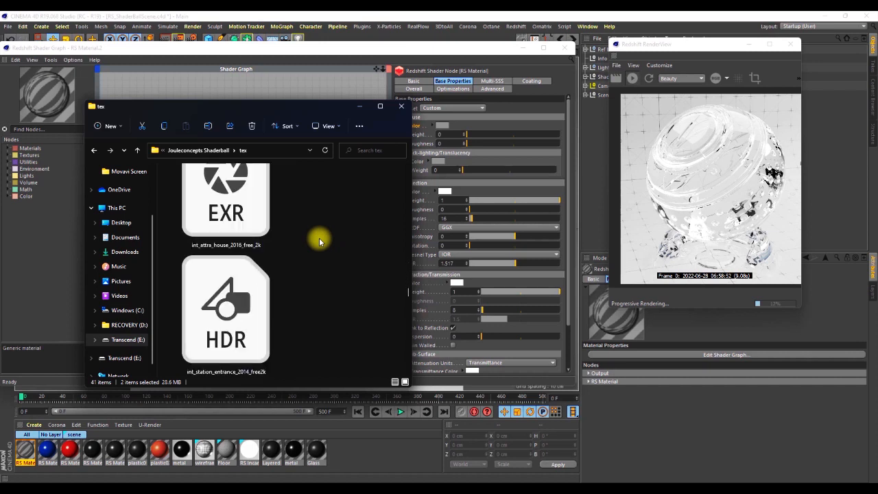
scroll(319, 238, "down", 6)
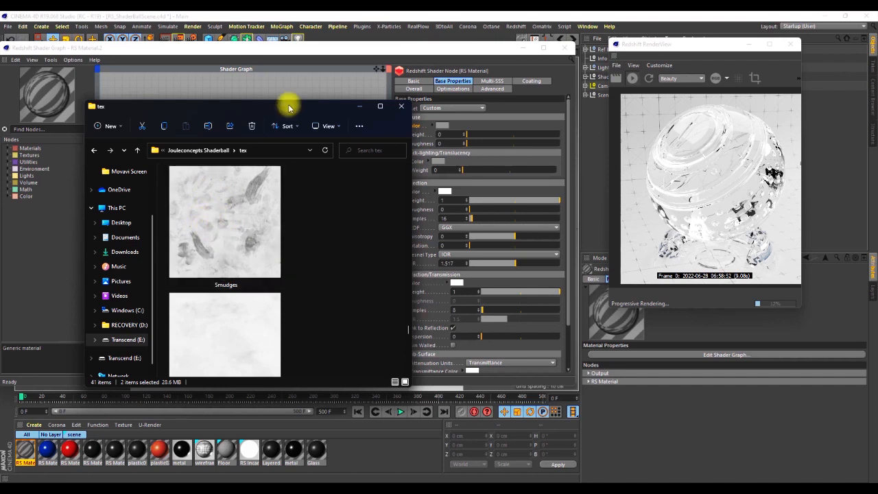
Bring the Smudges image from the tex folder into the shader graph as a texture node, without copying it to the project location.
left_click_drag(288, 105, 605, 94)
mouse_move(558, 198)
left_mouse_down()
mouse_move(405, 208)
mouse_move(190, 270)
left_mouse_up()
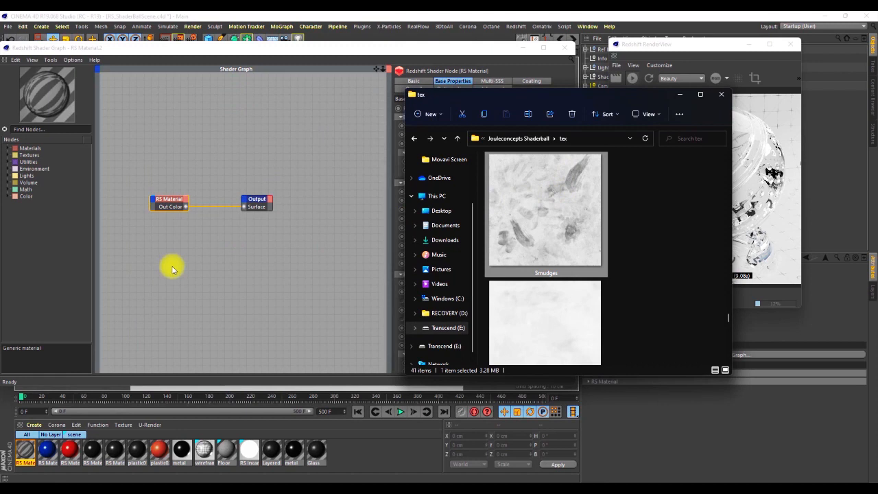
left_click_drag(172, 269, 173, 266)
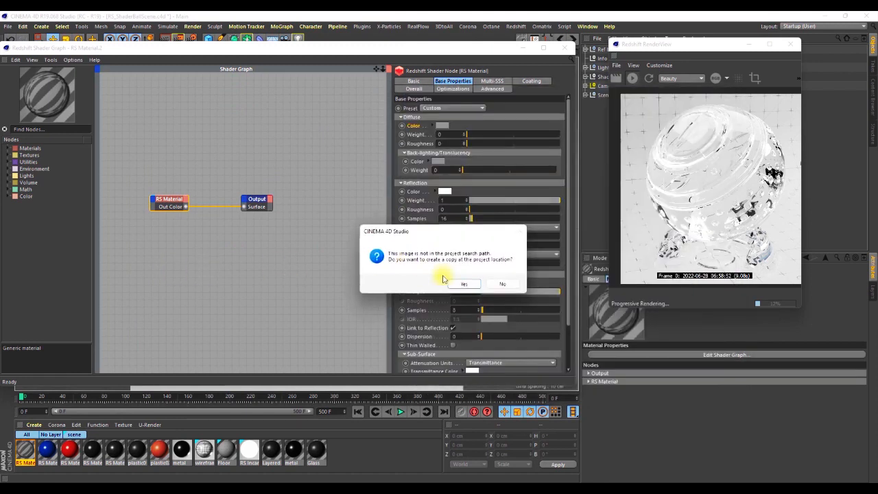
left_click(504, 283)
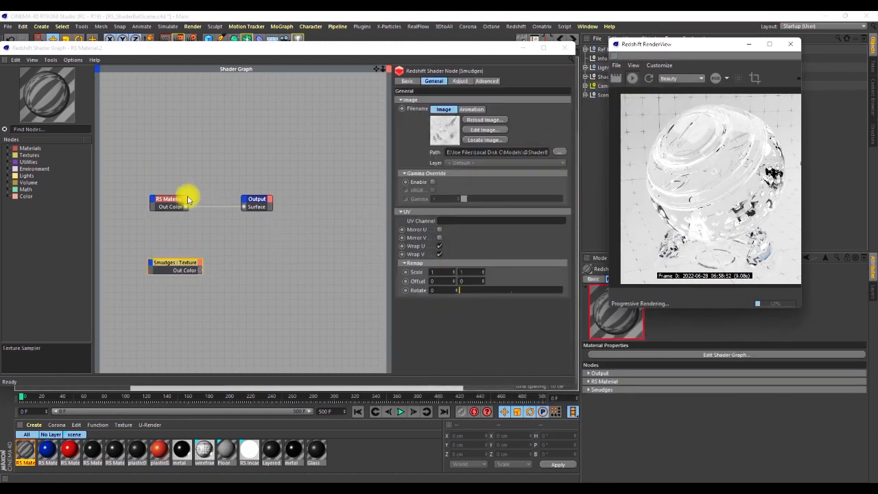
Space out the graph's nodes and connect the Smudges texture's Out Color to the RS Material's reflection roughness.
mouse_move(265, 226)
left_mouse_down()
mouse_move(174, 209)
mouse_move(252, 202)
left_mouse_up()
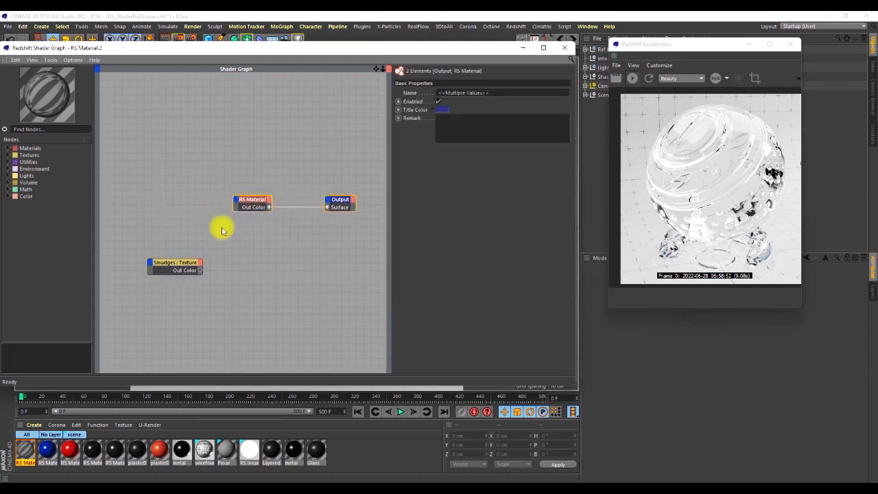
left_click_drag(178, 263, 129, 211)
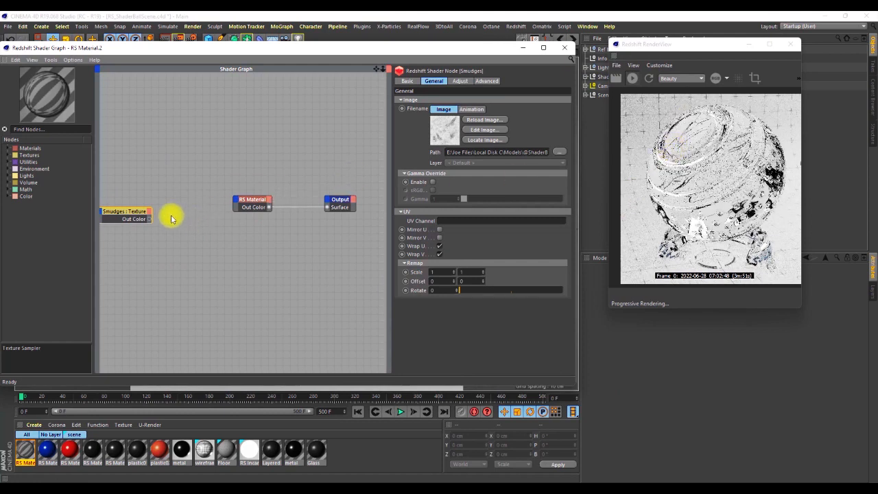
mouse_move(151, 218)
left_mouse_down()
mouse_move(202, 233)
mouse_move(240, 196)
mouse_move(251, 223)
mouse_move(386, 229)
mouse_move(384, 241)
left_mouse_up()
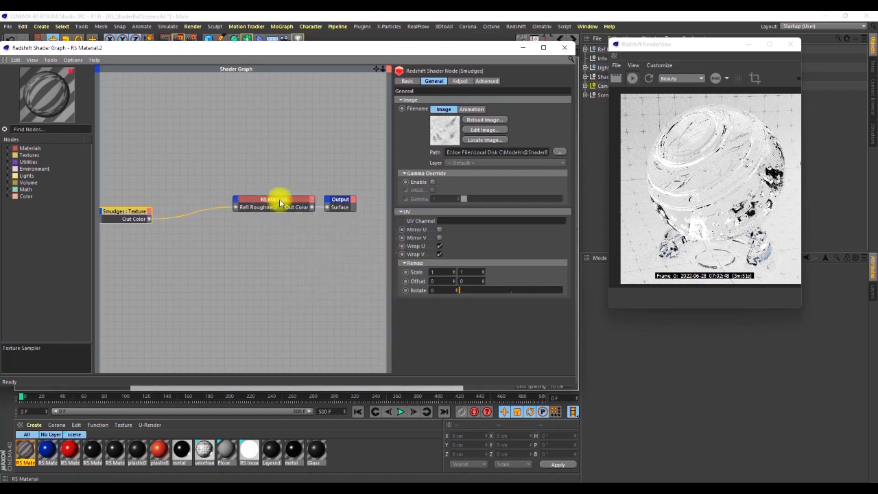
left_click(278, 199)
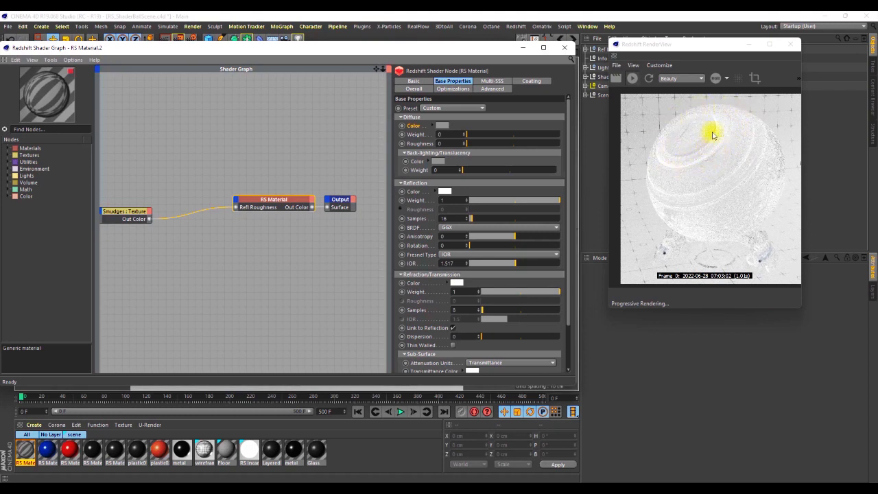
Enable the gamma override on the Smudges texture node.
left_click_drag(137, 212, 132, 207)
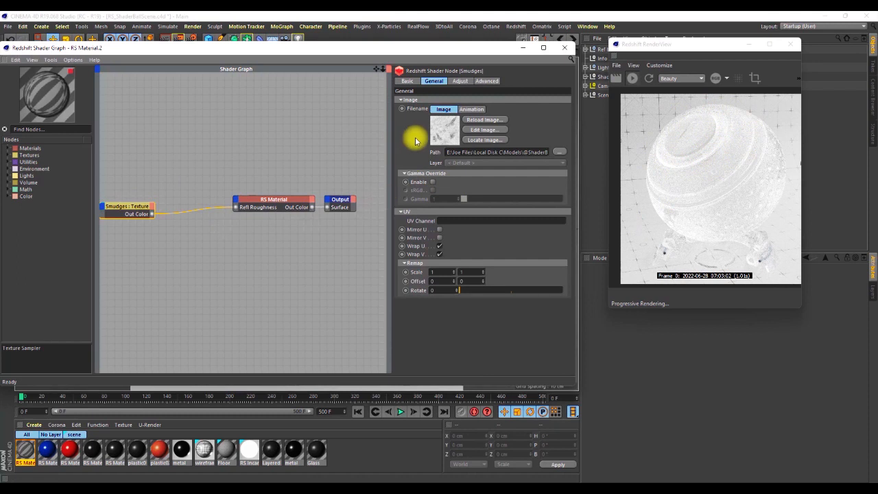
left_click(432, 181)
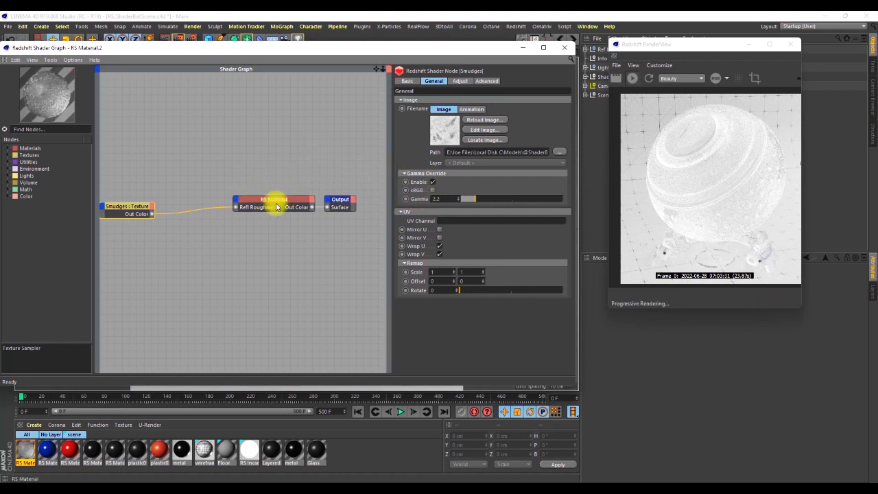
left_click_drag(341, 176, 284, 226)
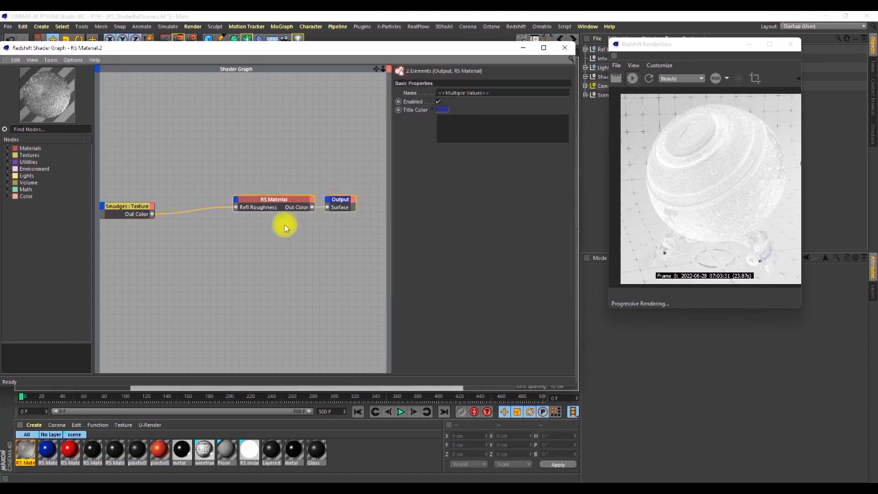
Review the Smudges texture node's Adjust and Advanced settings.
left_click(145, 209)
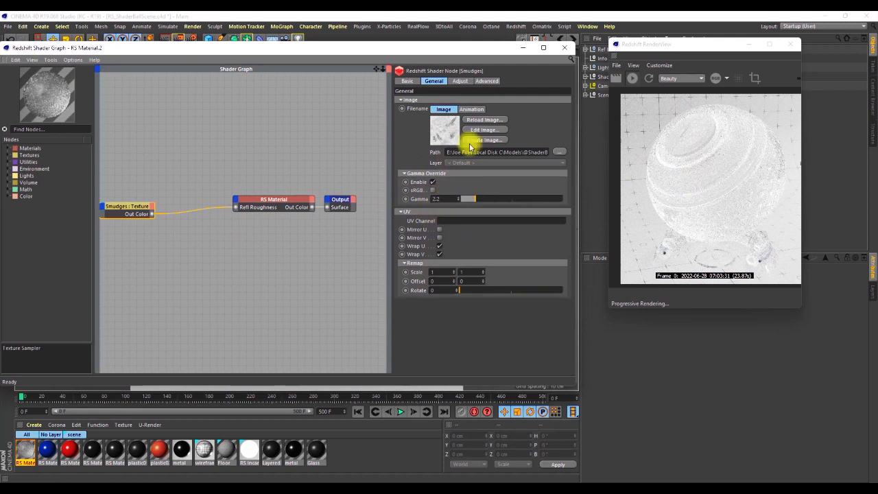
left_click(458, 80)
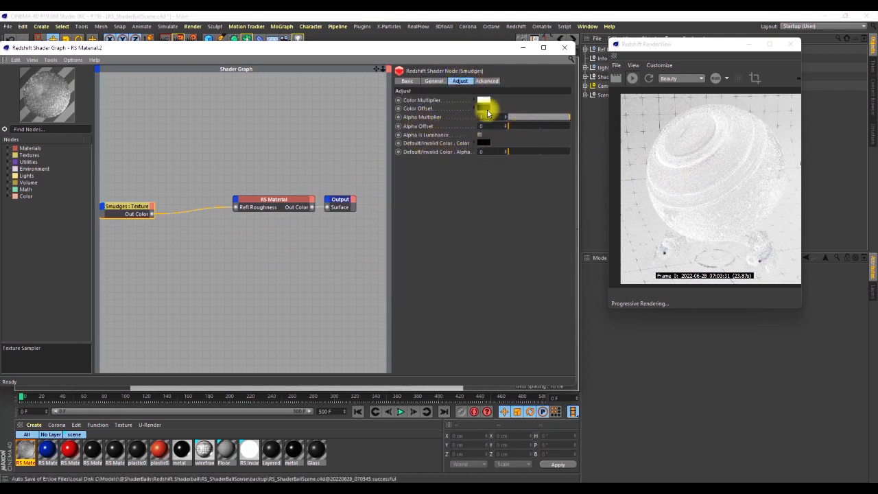
left_click(480, 80)
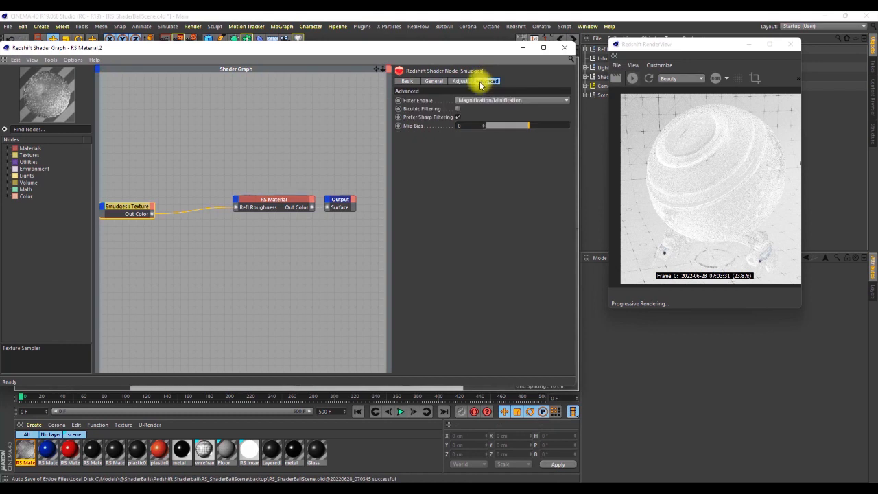
left_click(432, 81)
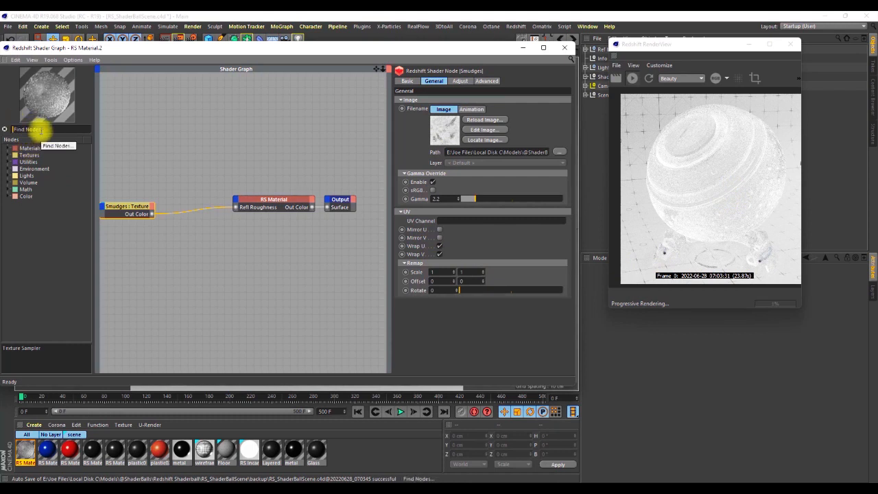
Find the Ramp node, add it to the shader graph above the existing connection, and move the Smudges texture node further away.
type("ramp")
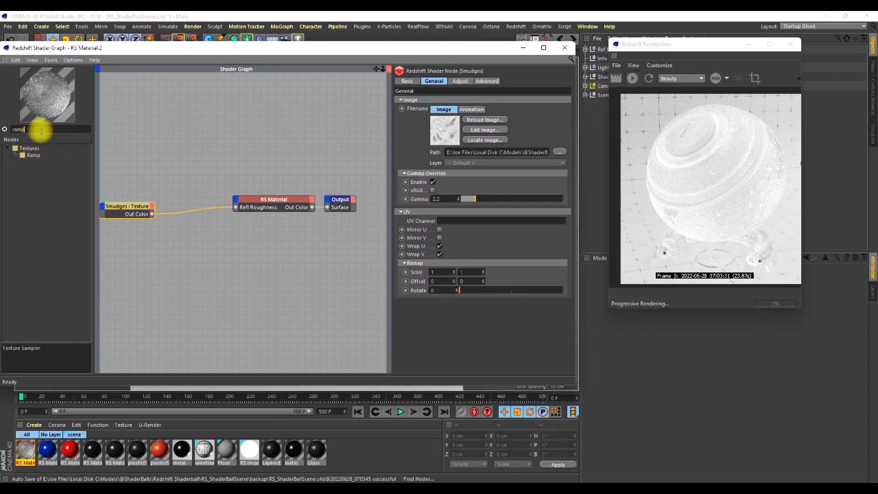
mouse_move(28, 156)
left_mouse_down()
mouse_move(196, 226)
mouse_move(190, 183)
left_mouse_up()
mouse_move(141, 203)
left_mouse_down()
mouse_move(123, 203)
mouse_move(128, 217)
left_mouse_up()
left_click(182, 174)
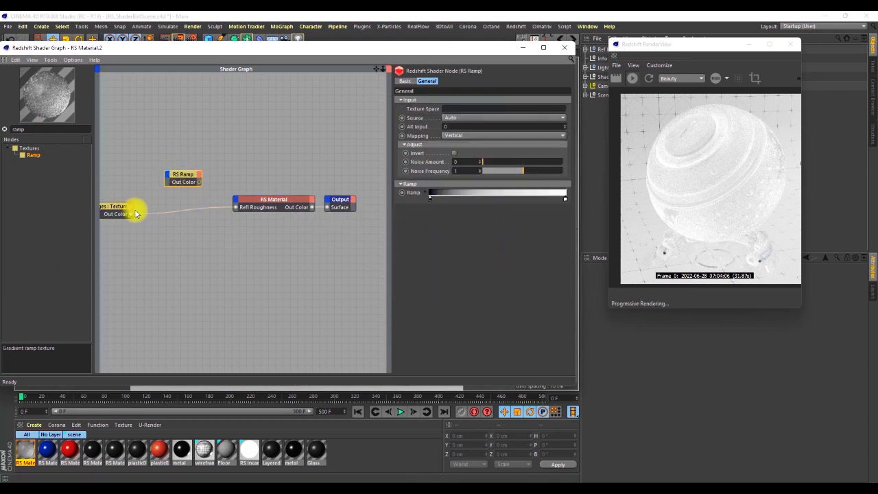
Route the Smudges texture through the RS Ramp into the material's reflection roughness and set the ramp's source to Alt.
left_click_drag(133, 210, 233, 210)
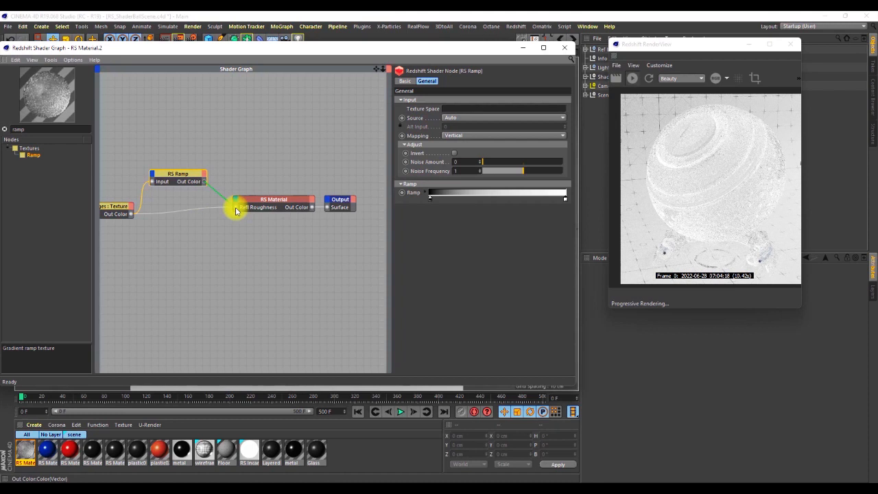
left_click_drag(235, 210, 233, 208)
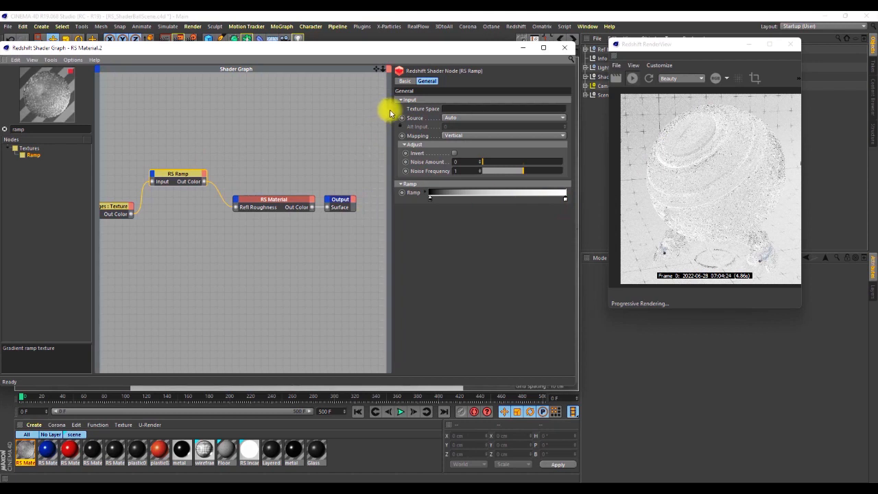
left_click(455, 118)
left_click(451, 136)
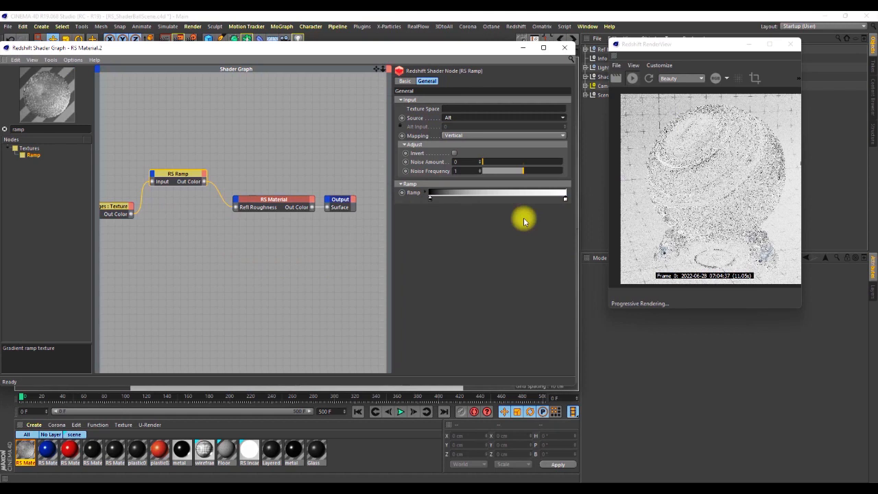
Compare the Smudges texture's image settings with the RS Ramp's gradient.
left_click(115, 206)
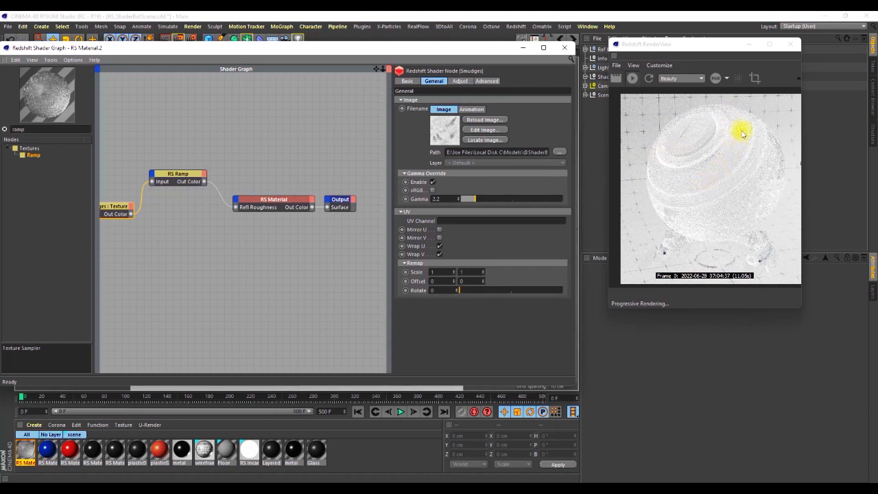
left_click(192, 177)
left_click(113, 205)
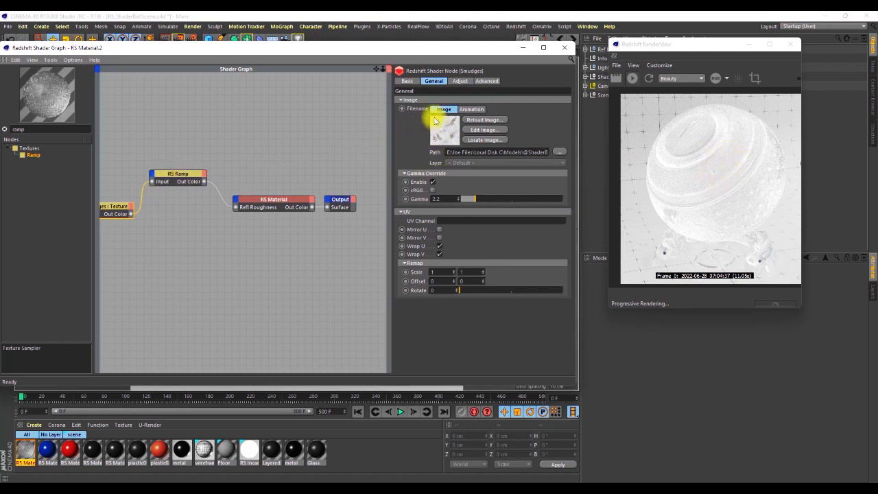
Darken the white end of the RS Ramp's gradient to gray and inspect the smudges on the shader ball in the render preview.
left_click(176, 174)
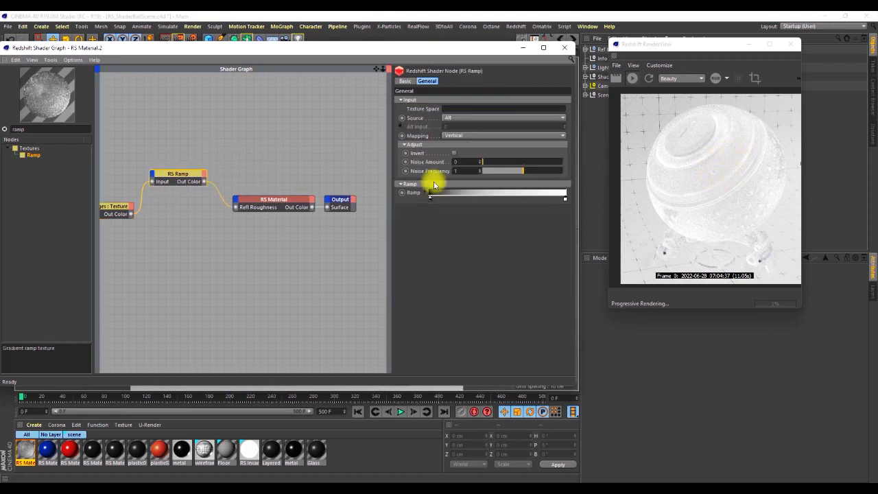
double_click(564, 199)
left_click_drag(618, 220, 556, 231)
left_click(554, 233)
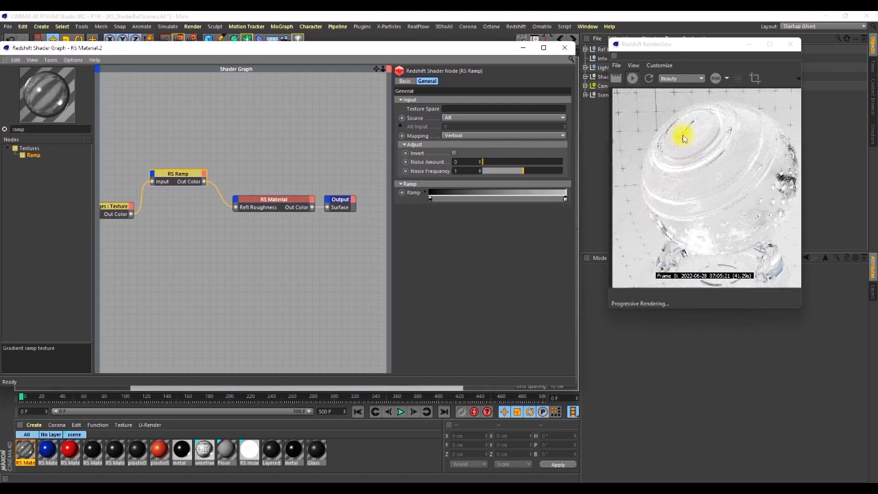
scroll(686, 145, "up", 1)
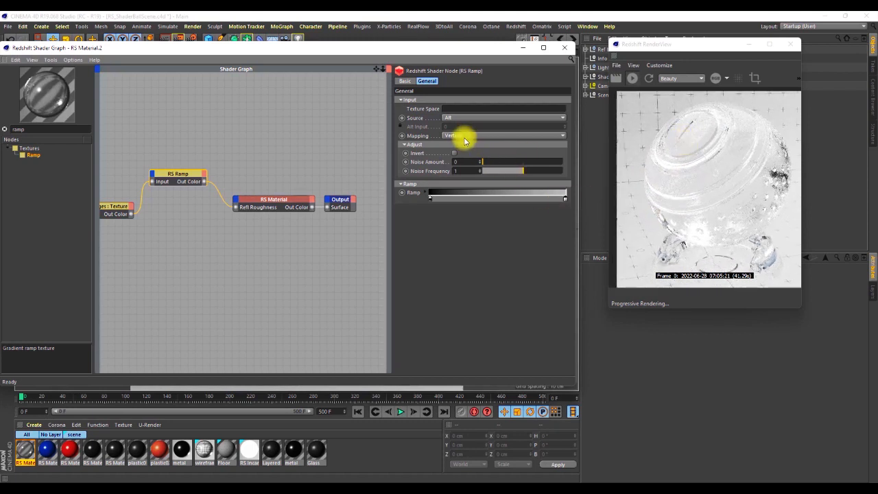
Set the brightness of the light end of the RS Ramp's gradient to 63%.
double_click(564, 198)
left_click_drag(590, 216, 595, 218)
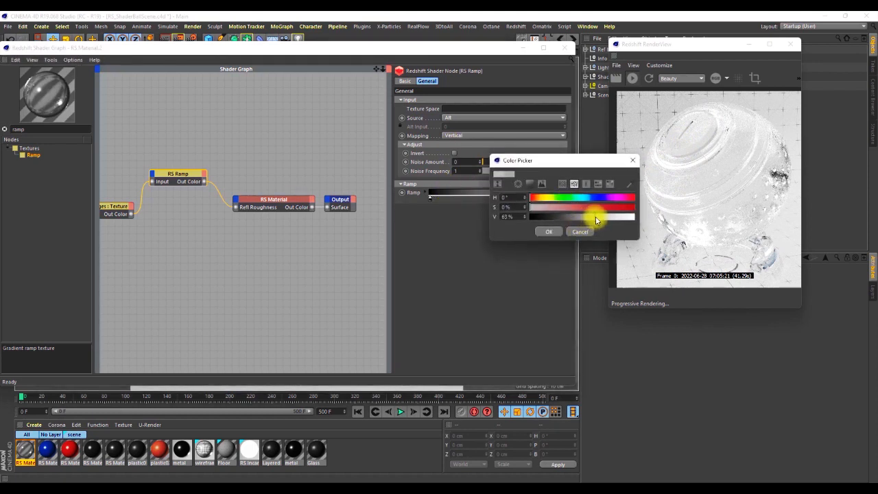
left_click(549, 231)
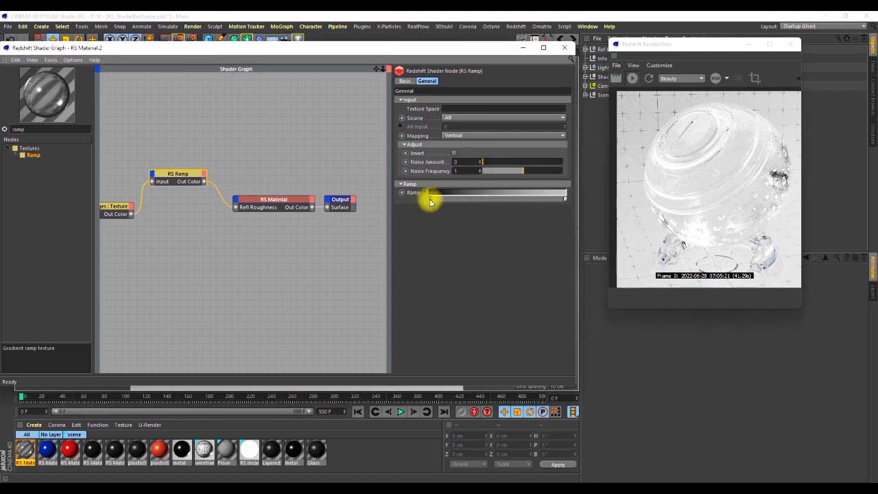
Slightly adjust the dark end of the RS Ramp's gradient and set its light end to 60% brightness.
double_click(427, 198)
left_click_drag(404, 220, 412, 220)
left_click(413, 231)
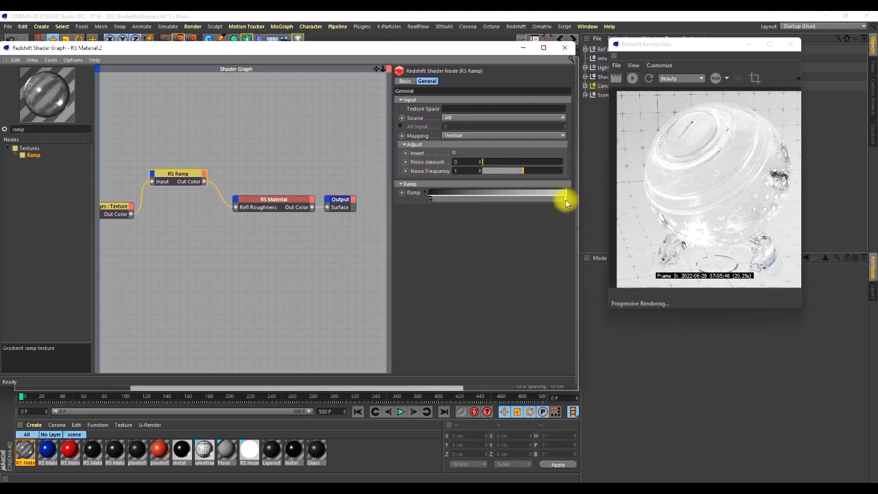
double_click(565, 200)
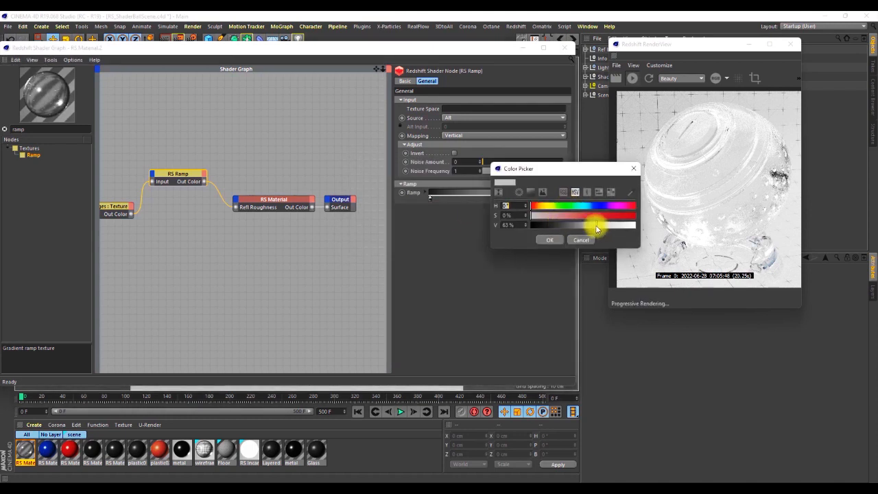
left_click(598, 225)
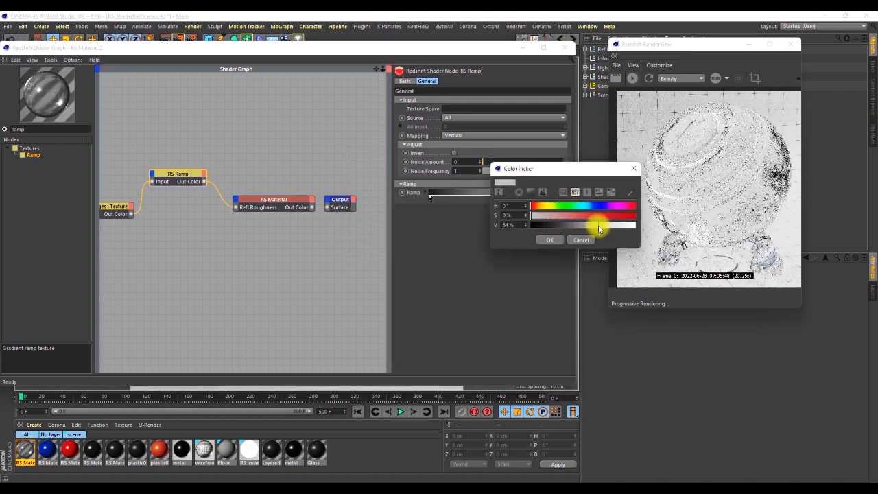
left_click(551, 239)
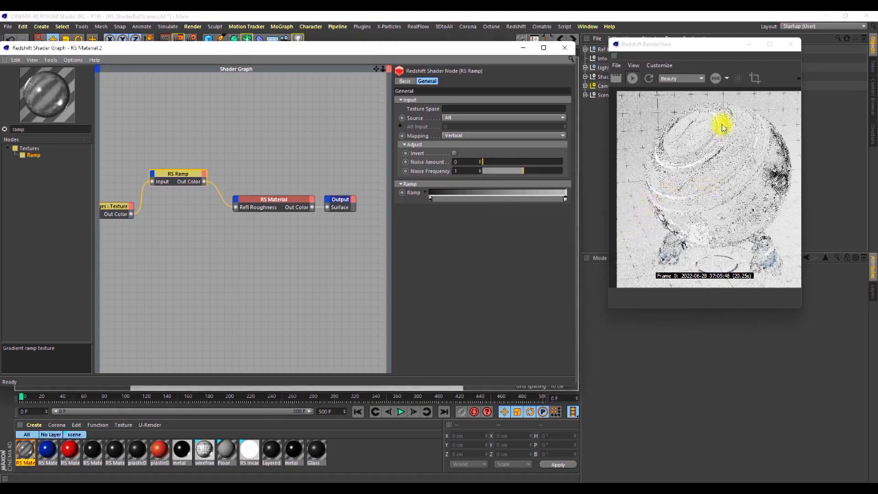
Enlarge the render preview window and place it beside the shader graph with the shader ball filling the view.
left_click_drag(800, 308, 875, 401)
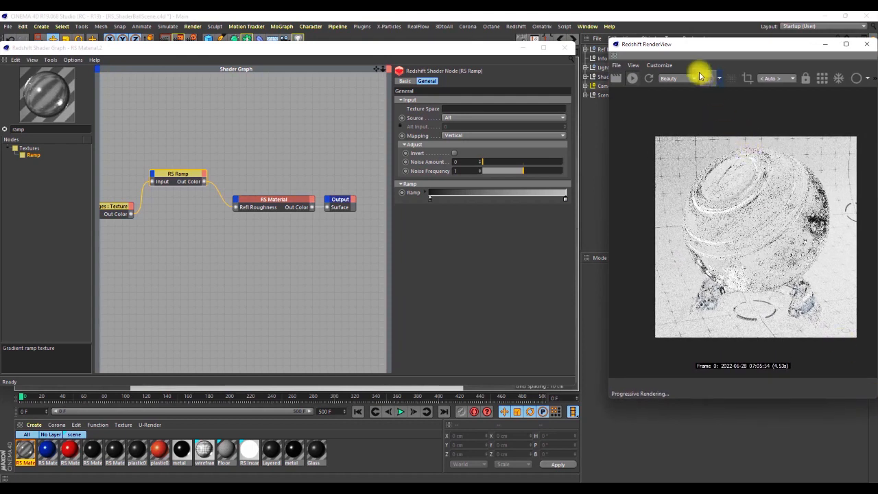
left_click_drag(613, 41, 575, 21)
scroll(760, 202, "up", 2)
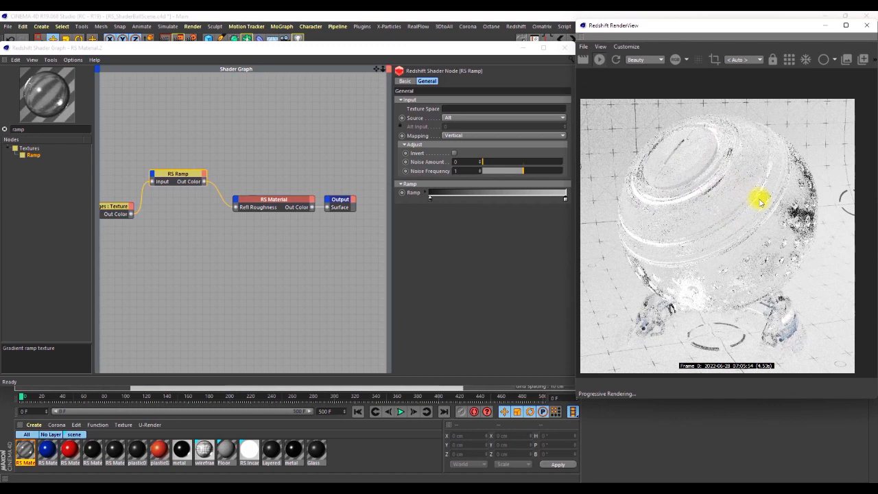
Examine the smudges on the top face and rings of the shader ball up close in the render preview.
scroll(748, 193, "up", 3)
scroll(742, 188, "down", 3)
scroll(701, 186, "up", 1)
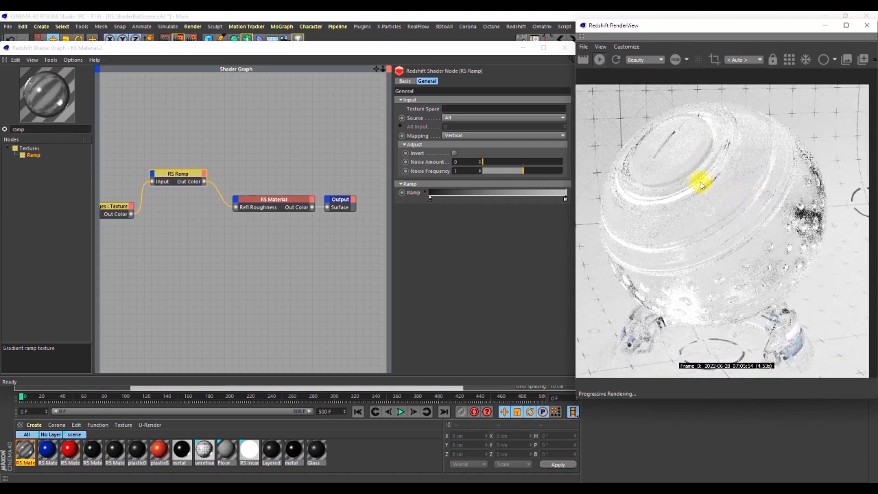
scroll(706, 177, "up", 1)
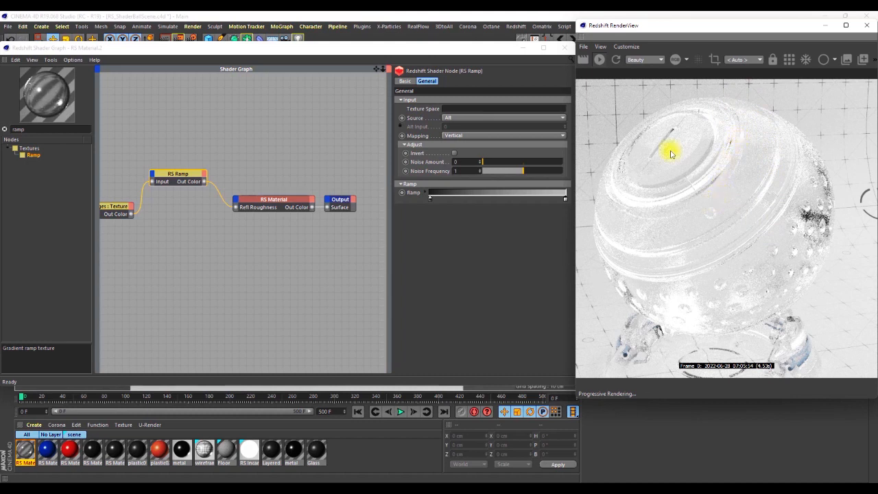
scroll(693, 153, "up", 2)
scroll(673, 142, "up", 2)
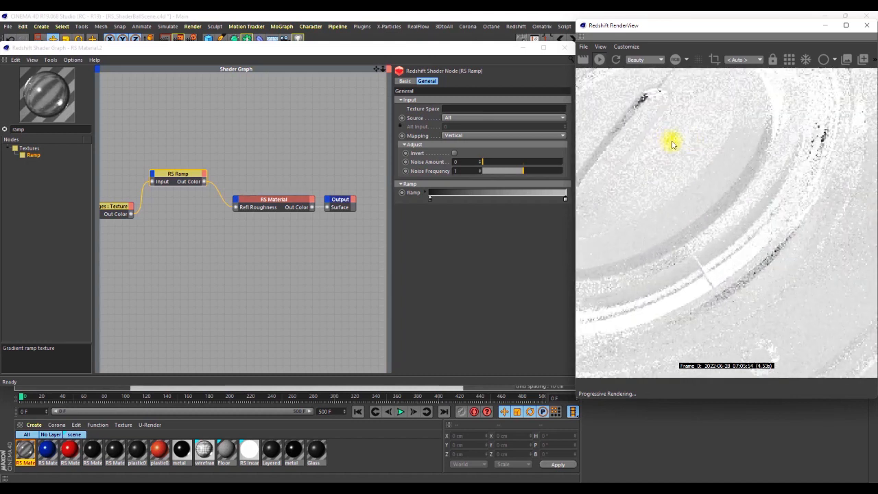
scroll(731, 141, "down", 4)
scroll(673, 152, "up", 3)
scroll(716, 149, "down", 3)
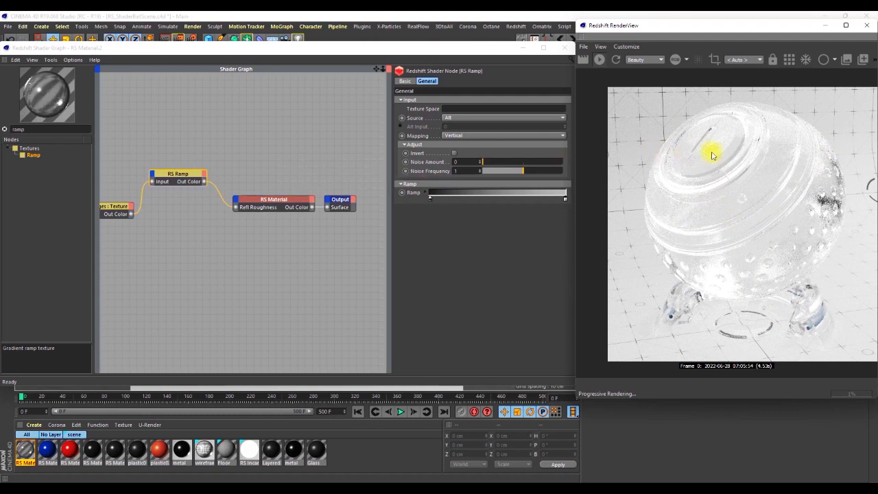
Raise the refraction dispersion of the RS Material to 31.99.
left_click(269, 200)
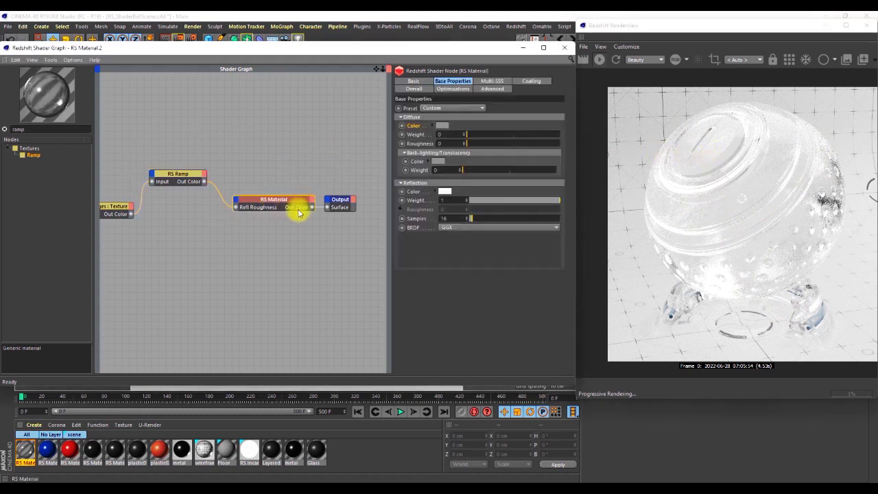
scroll(415, 210, "down", 2)
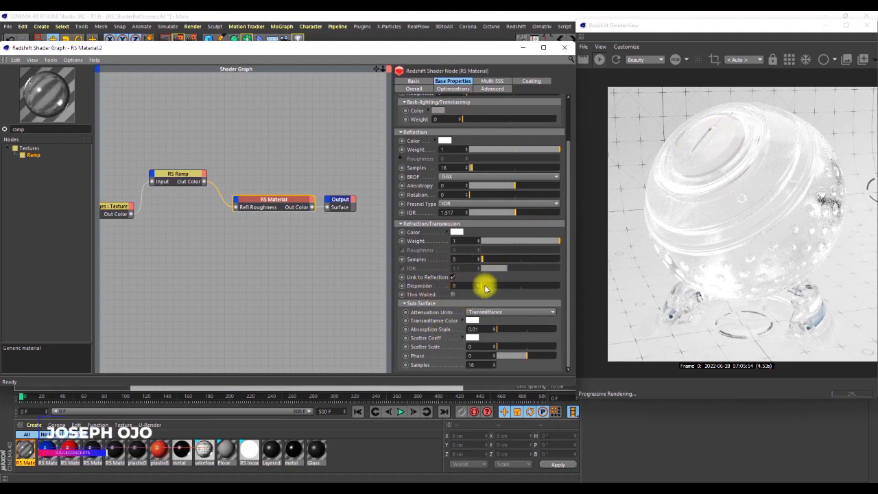
left_click_drag(484, 288, 491, 287)
left_click_drag(492, 288, 493, 288)
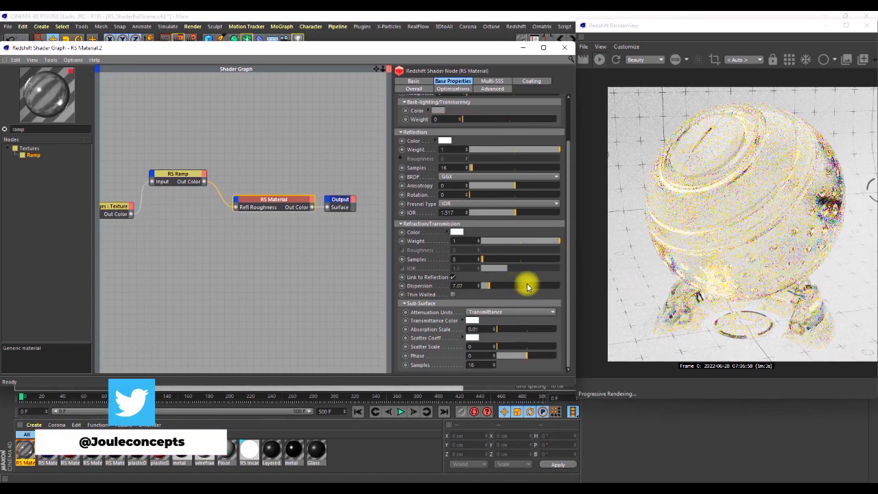
left_click_drag(505, 291, 520, 291)
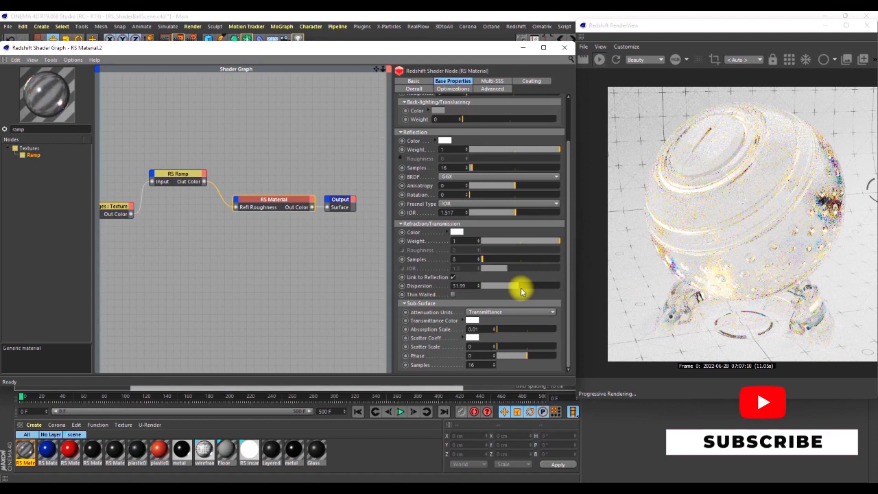
Limit rendering to a region around the shader ball's left leg and inspect the dispersion there.
left_click(712, 61)
left_click_drag(717, 275, 650, 323)
left_click_drag(610, 204, 648, 196)
left_click_drag(747, 339, 684, 318)
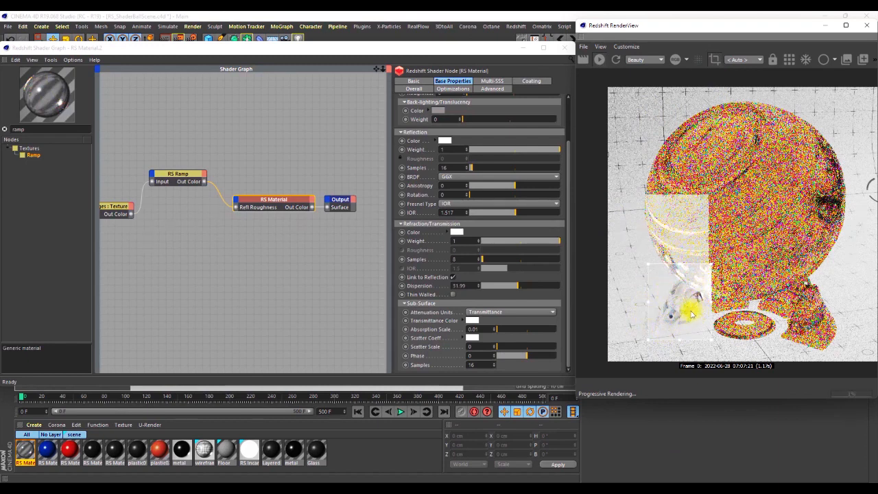
scroll(691, 314, "up", 5)
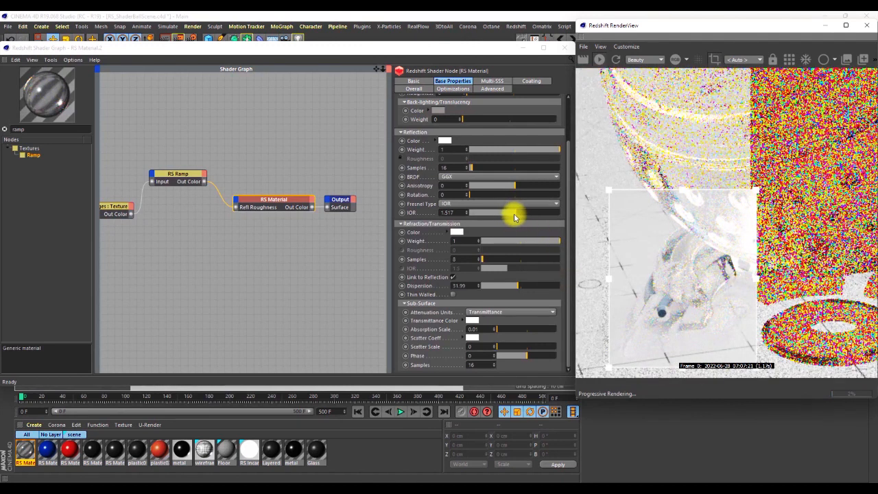
Lower the material's reflection IOR to 0.1 and examine the leg inside the render region.
left_click_drag(503, 214, 473, 217)
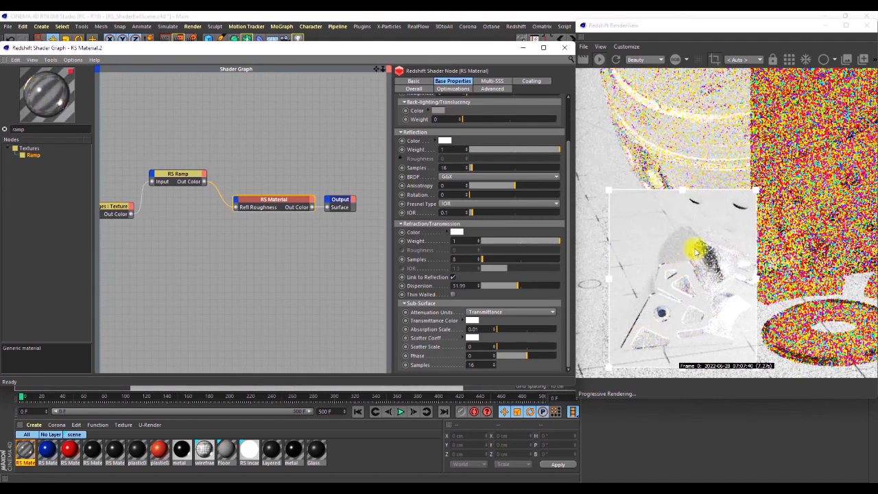
scroll(696, 253, "down", 3)
scroll(690, 282, "up", 7)
scroll(695, 267, "down", 3)
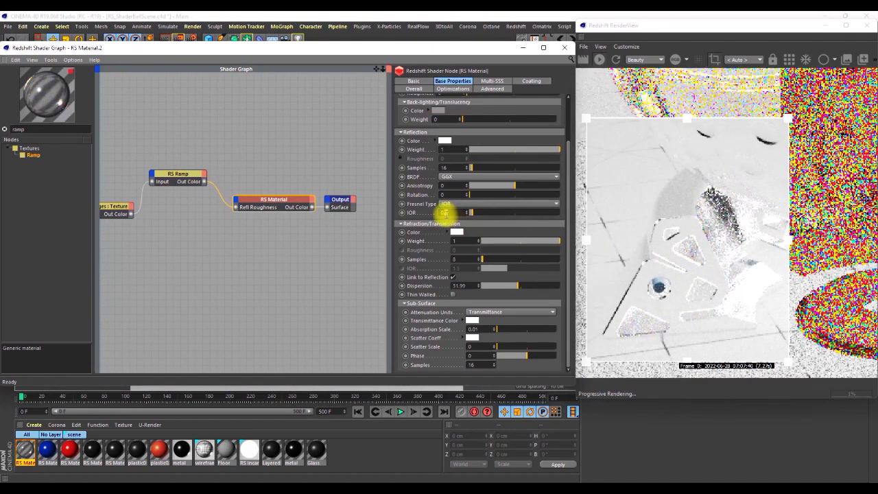
Set the material's reflection IOR to 0.25 and clear the render region to view the whole shader ball.
type(".5")
key("Return")
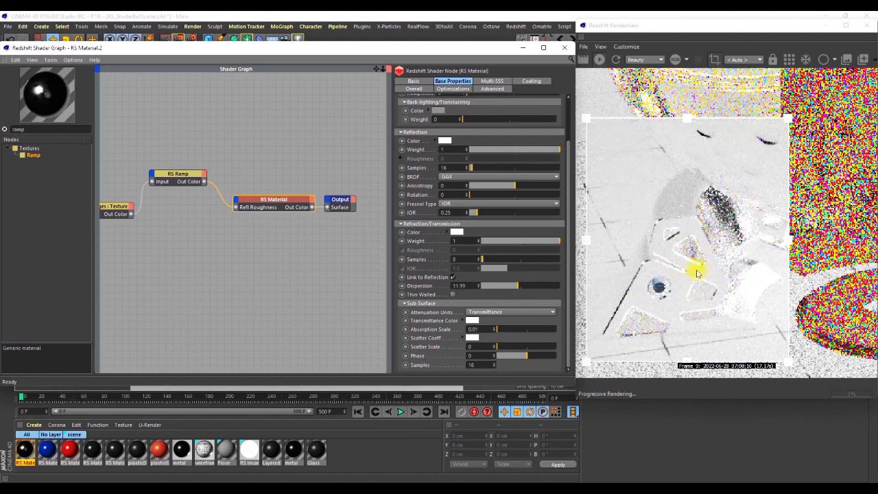
scroll(705, 272, "down", 5)
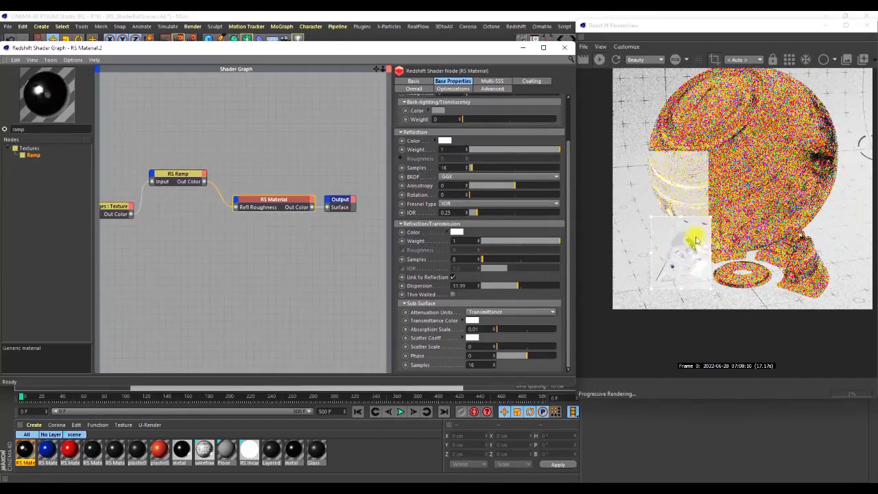
left_click(707, 127)
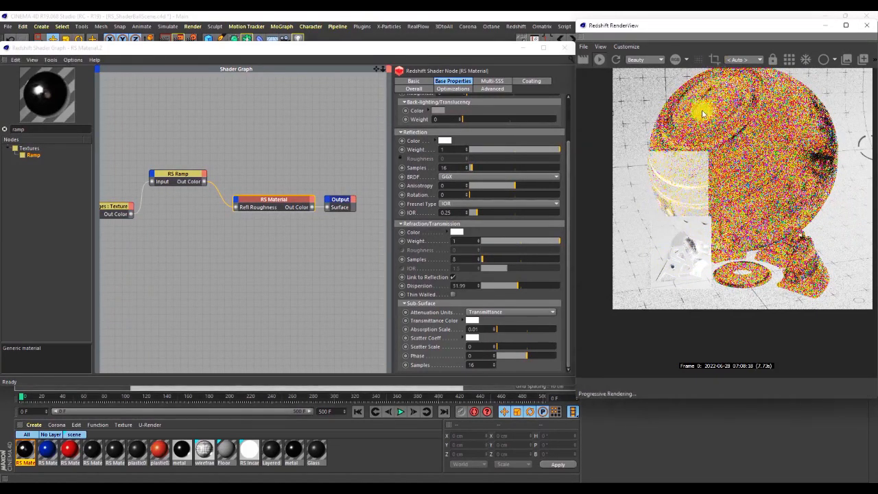
scroll(690, 172, "down", 3)
scroll(714, 144, "up", 1)
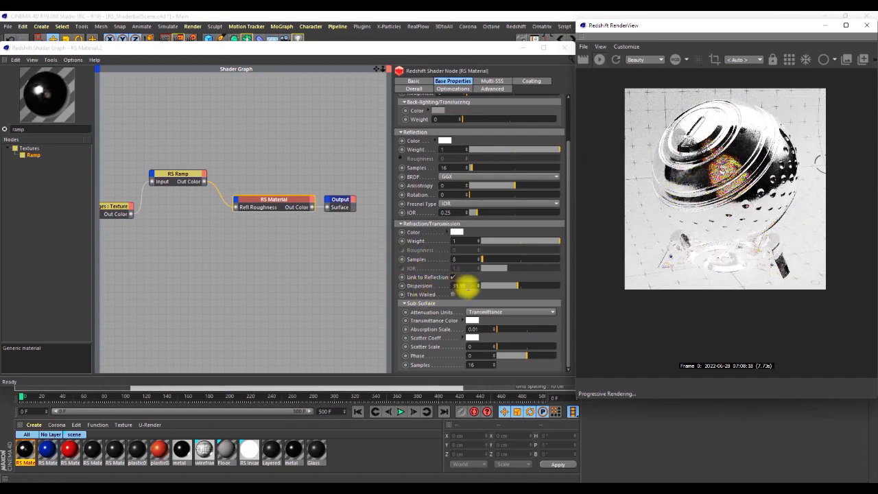
Set the refraction dispersion to 0.25 and inspect the whole shader ball in the render preview.
left_click(461, 285)
type("0.0")
key("Return")
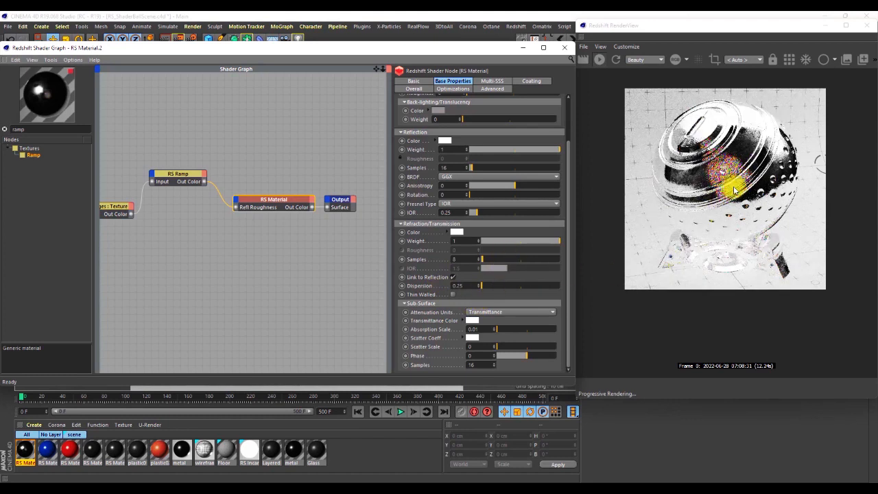
scroll(703, 216, "up", 3)
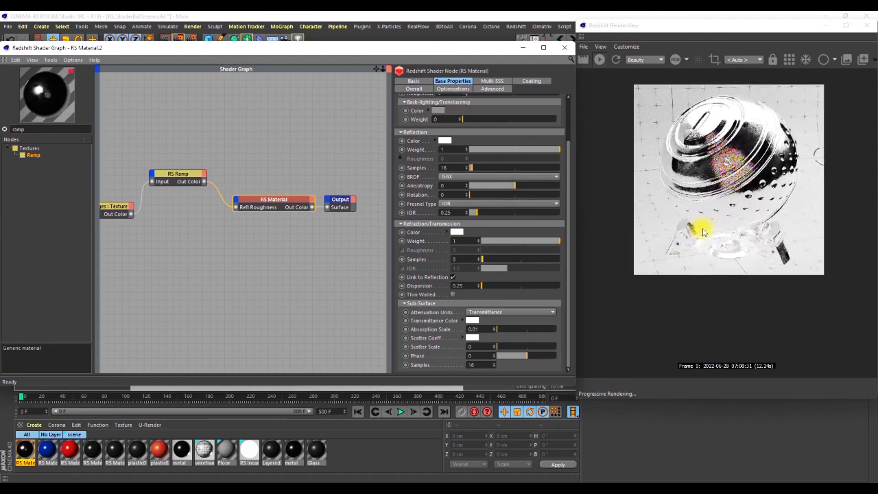
scroll(705, 209, "down", 4)
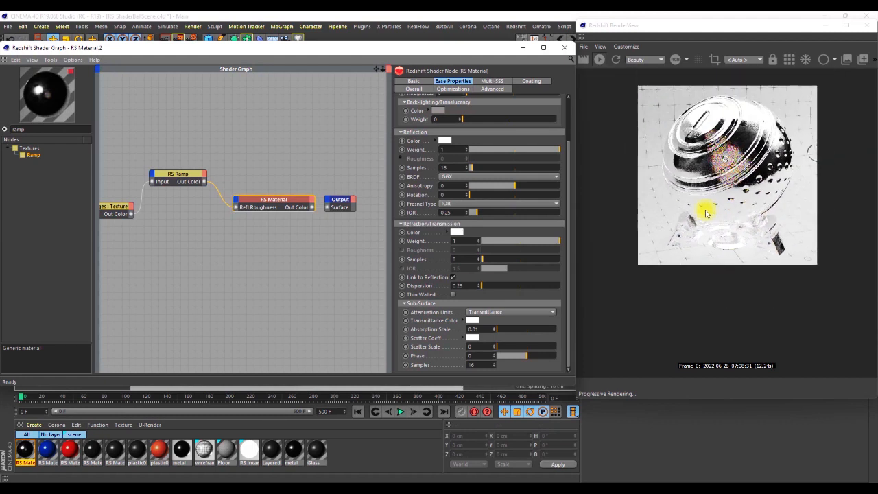
scroll(712, 146, "up", 1)
scroll(711, 147, "up", 2)
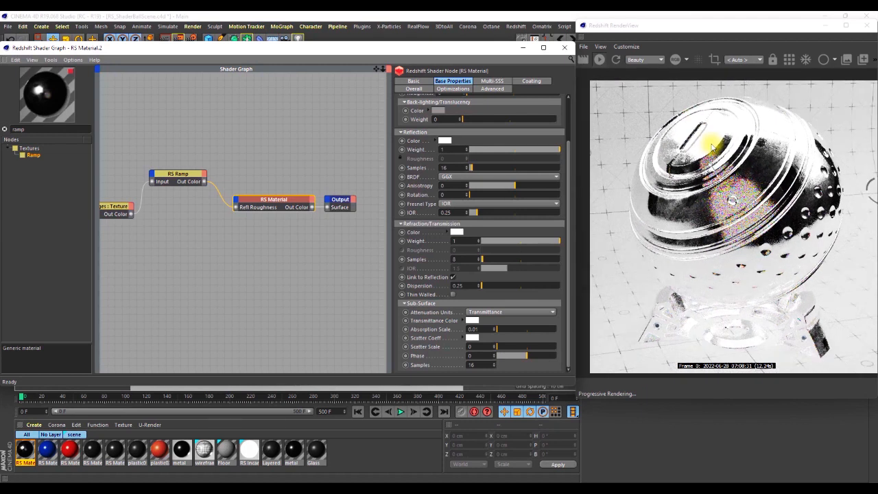
Delete the extra material tags from the ShaderBall object, keeping only the first one, with the render preview moved aside meanwhile.
left_click(774, 30)
left_click_drag(774, 30, 436, 79)
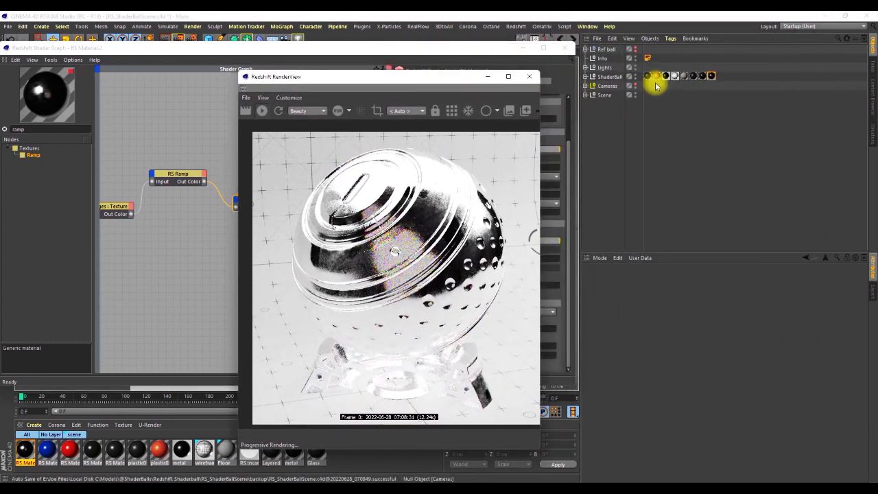
left_click_drag(701, 83, 647, 77)
key("Delete")
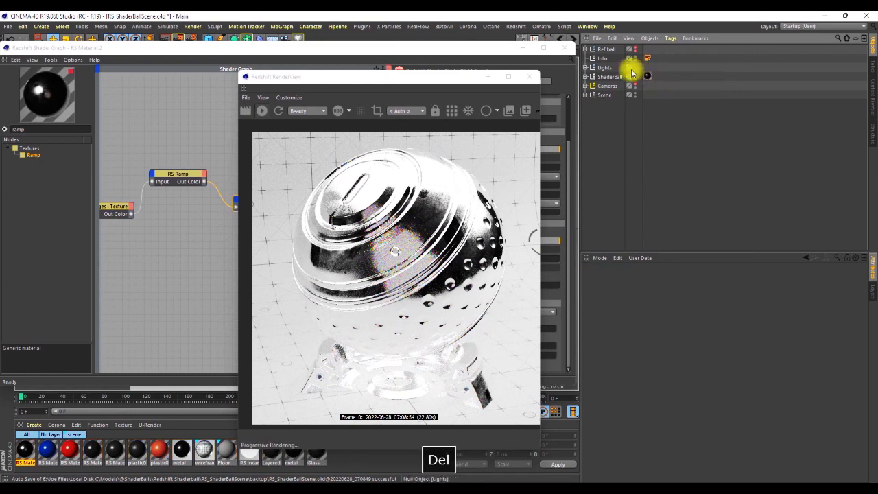
left_click_drag(457, 80, 797, 41)
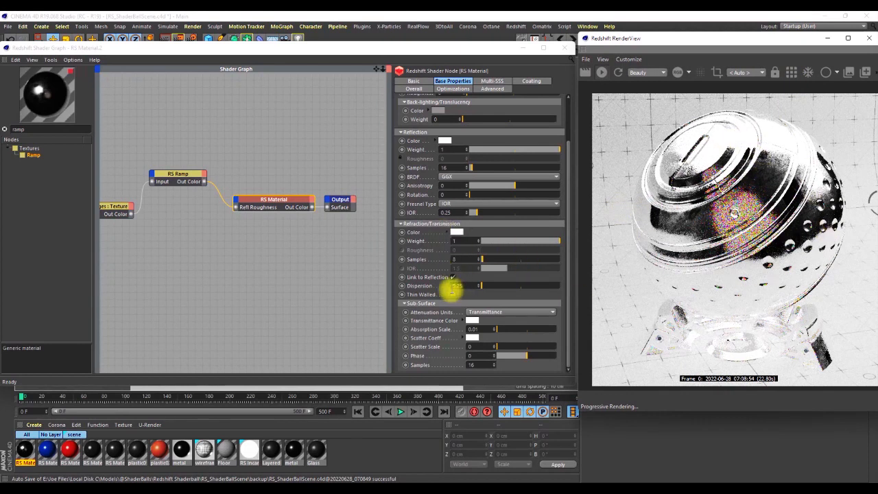
Set the material's refraction dispersion to 0.
double_click(456, 285)
type("1")
key("Return")
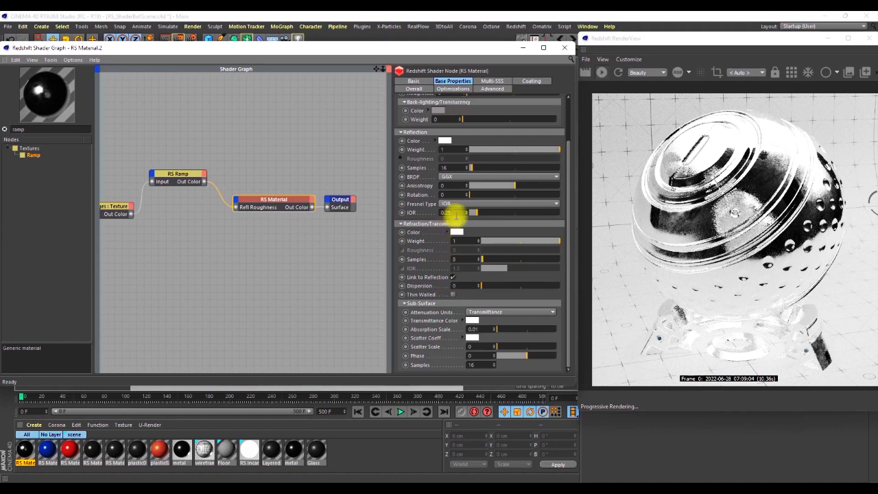
Set the material's reflection IOR to 1.517 and dispersion to 5, checking them in a render region over the ball's left leg.
left_click(455, 212)
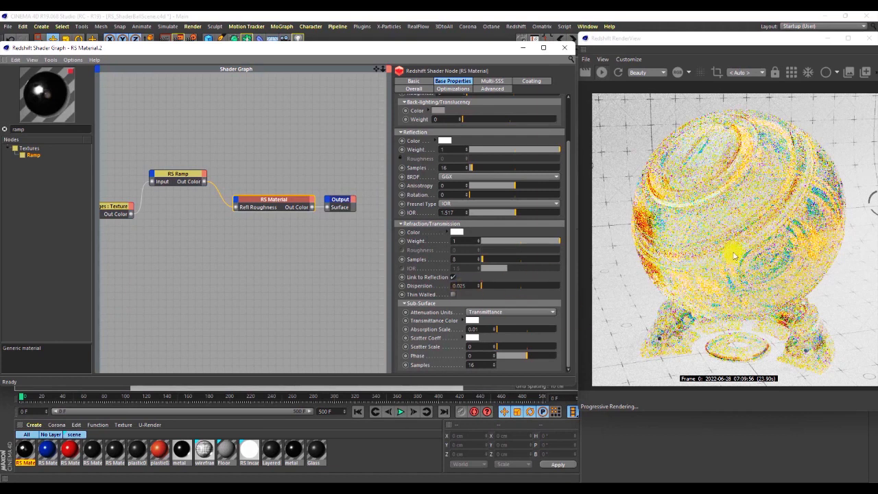
left_click(456, 284)
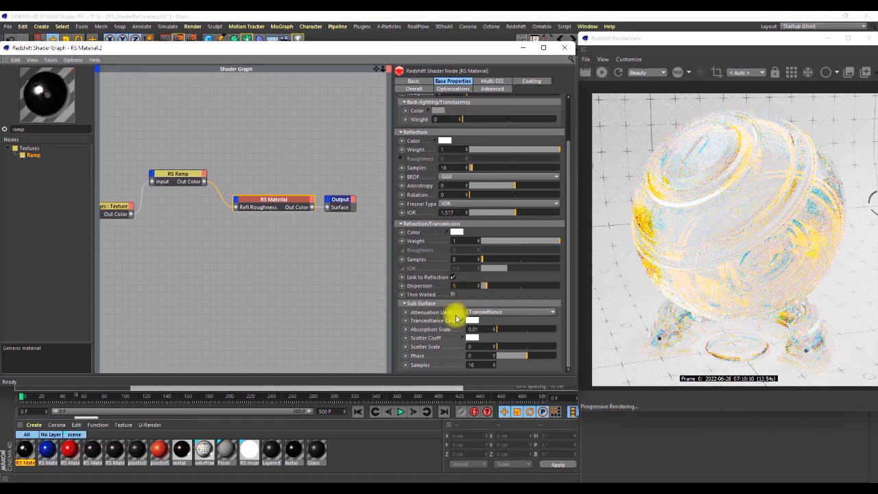
left_click(716, 74)
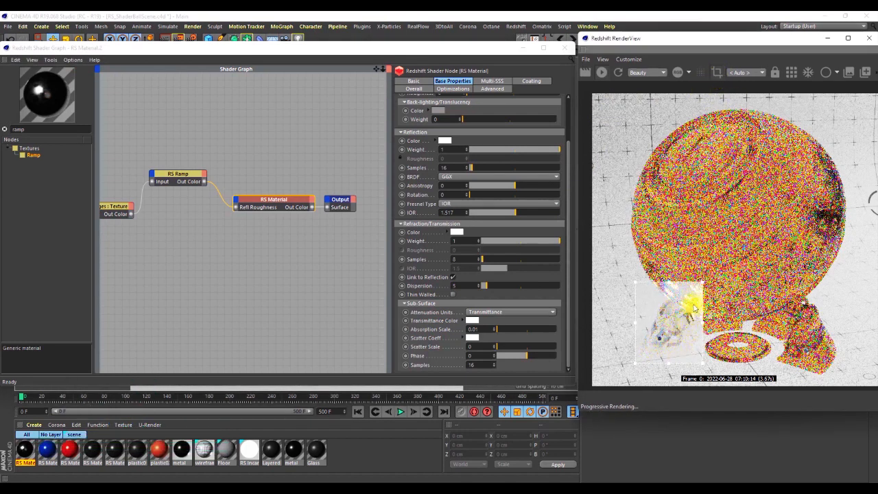
Extend the render region over the ball's lower half, raise the refraction dispersion to 75 and examine the glass up close.
left_click_drag(701, 281, 744, 233)
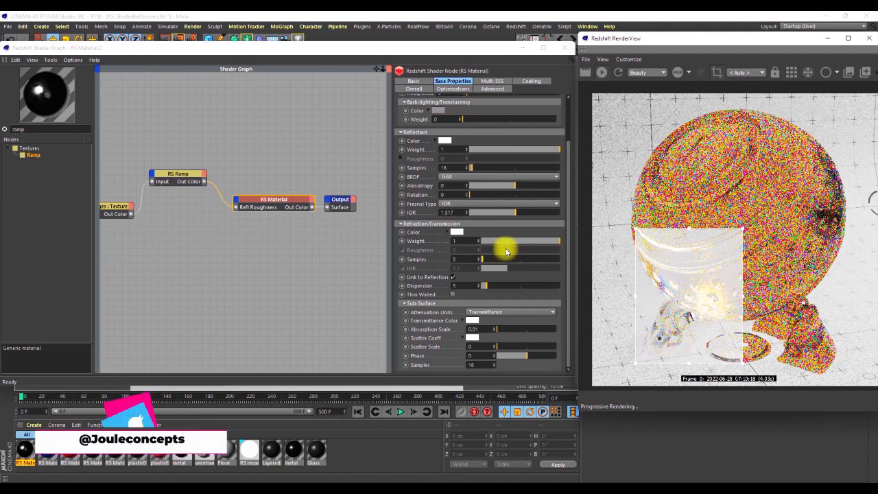
left_click_drag(460, 286, 449, 295)
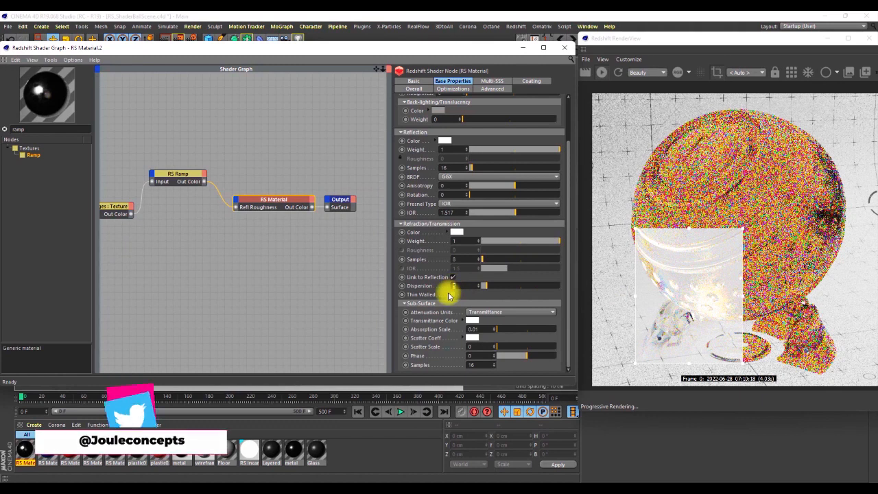
type("50")
key("Return")
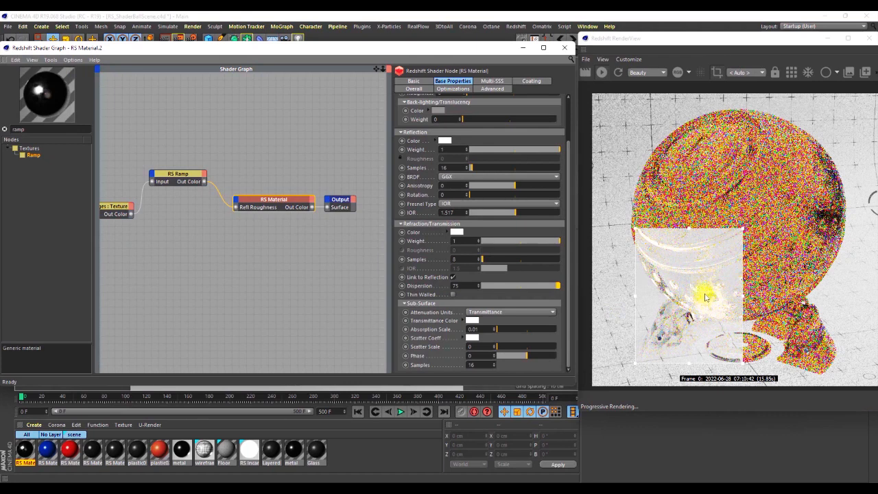
scroll(700, 269, "up", 3)
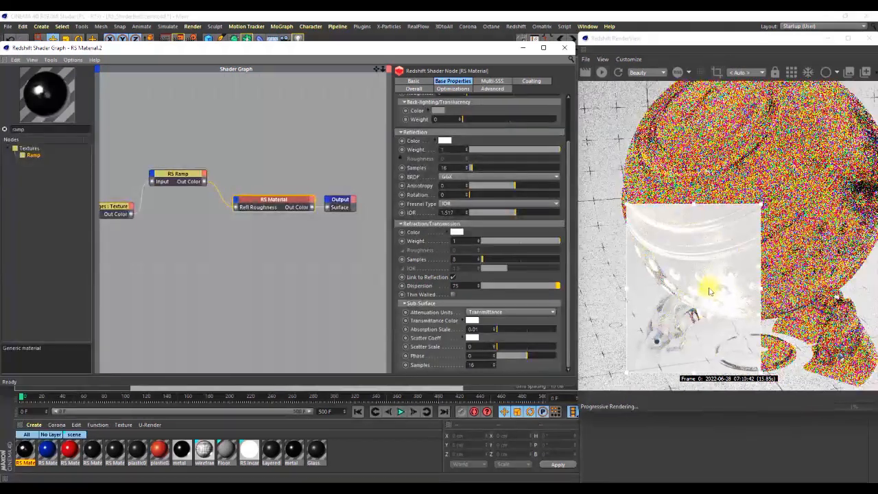
scroll(707, 296, "up", 3)
scroll(707, 274, "down", 3)
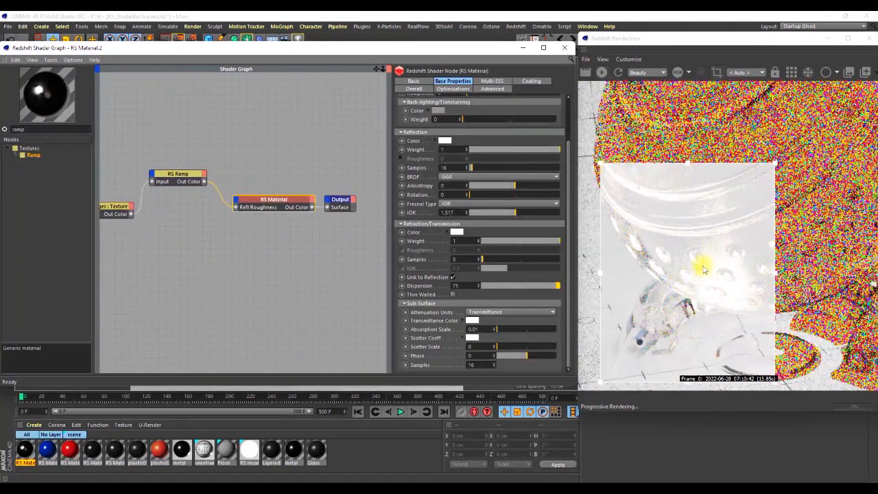
scroll(702, 276, "up", 1)
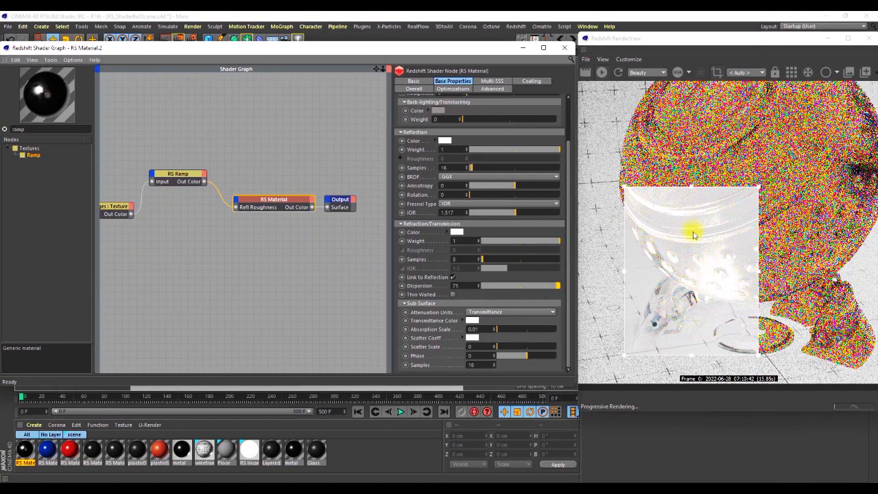
scroll(686, 295, "down", 2)
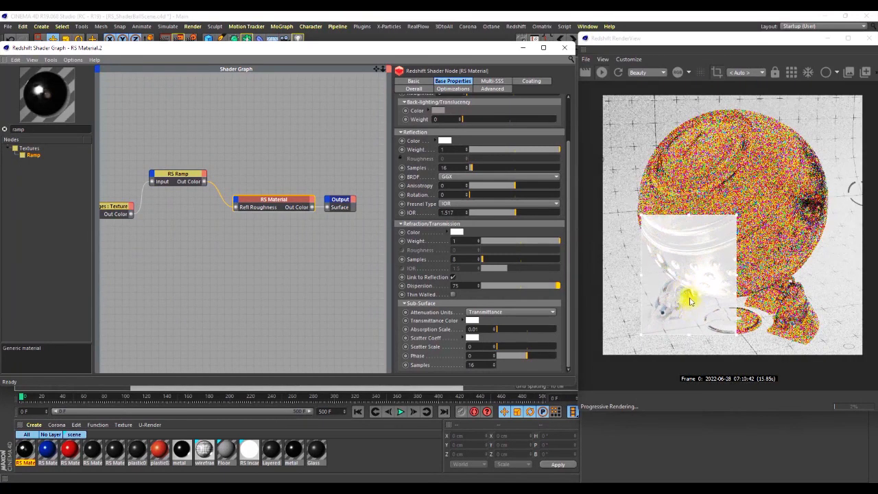
scroll(690, 296, "up", 4)
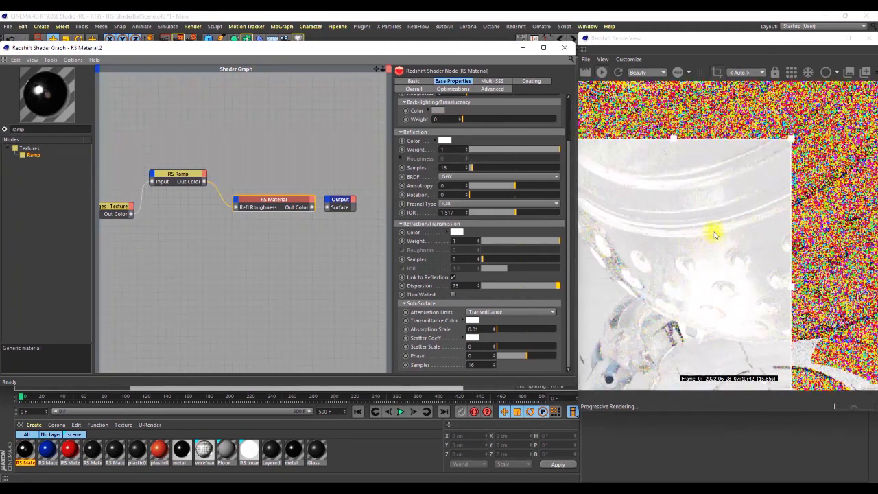
scroll(699, 247, "down", 3)
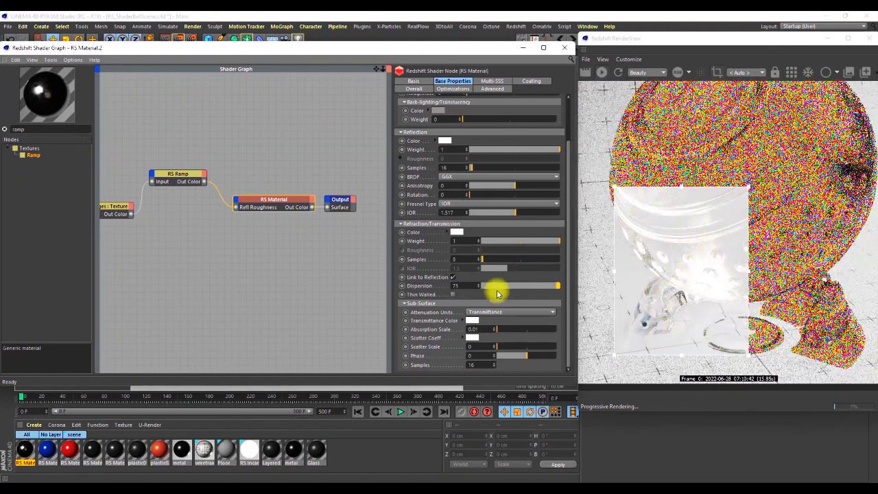
Set the material's refraction dispersion to 95 and examine its effect on the leg and studs within the render region.
left_click(557, 286)
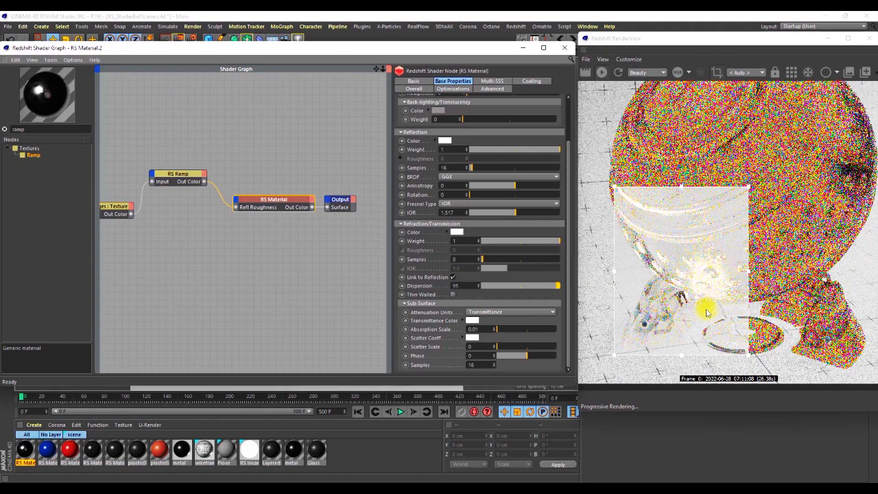
scroll(706, 266, "down", 3)
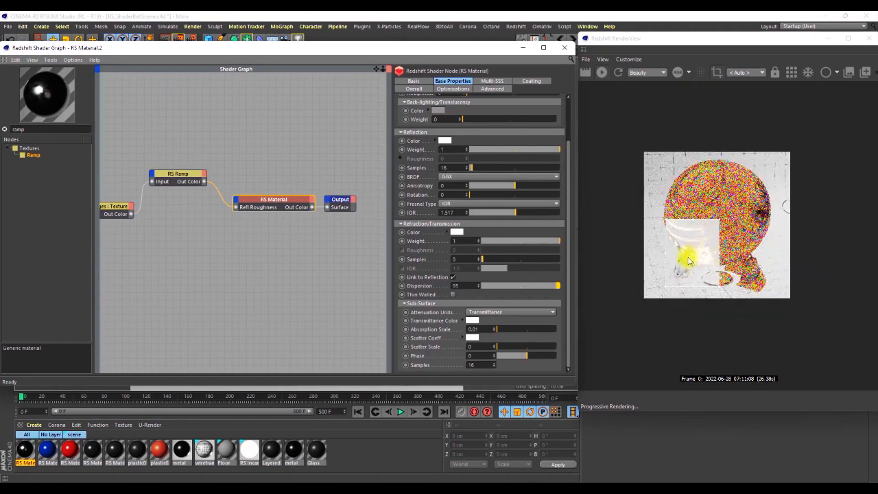
scroll(688, 252, "up", 5)
scroll(681, 283, "up", 2)
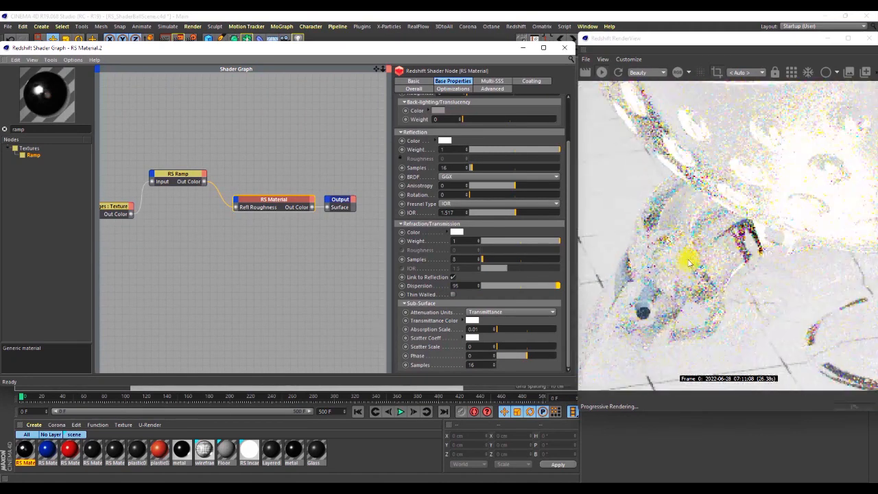
scroll(687, 256, "down", 4)
scroll(692, 205, "down", 2)
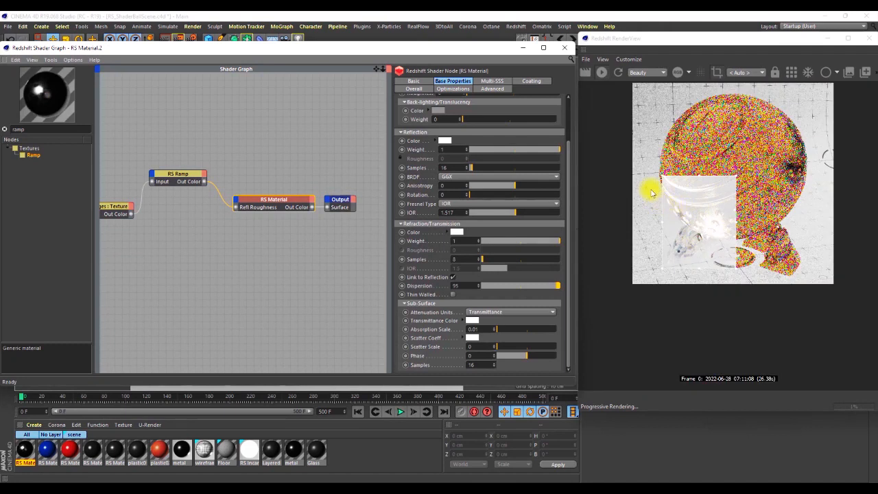
scroll(724, 195, "up", 3)
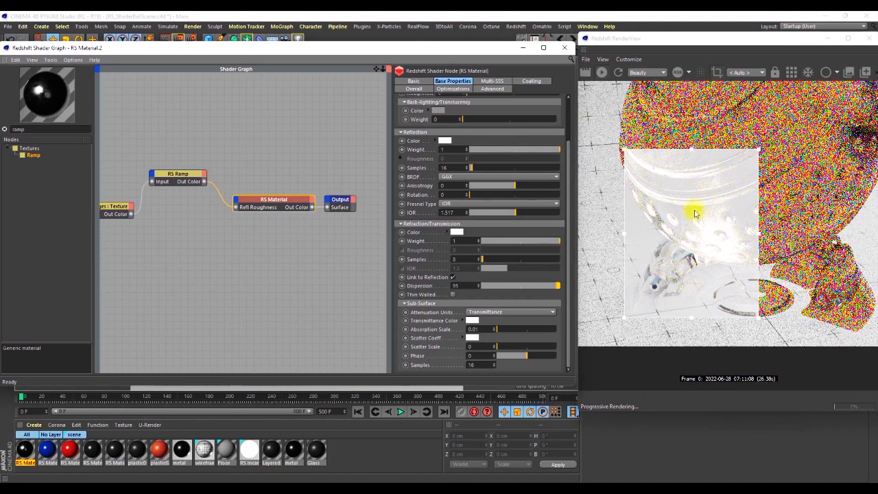
scroll(677, 213, "down", 2)
scroll(680, 231, "up", 4)
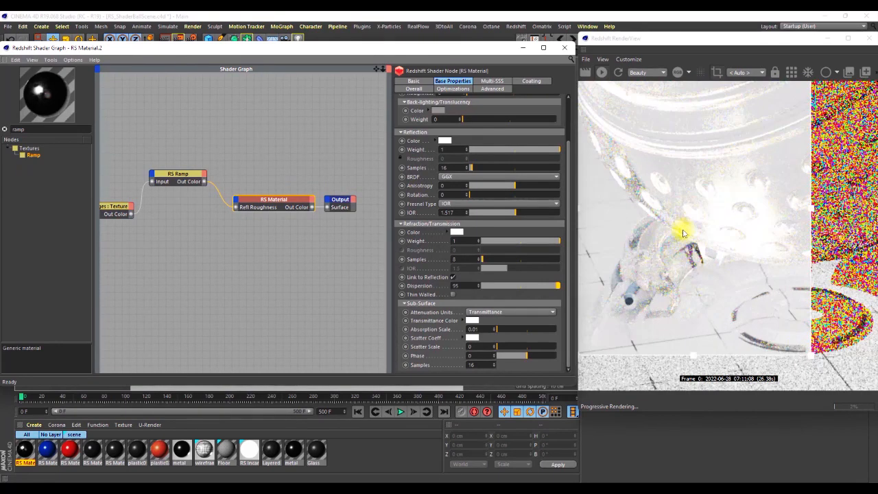
scroll(682, 235, "down", 2)
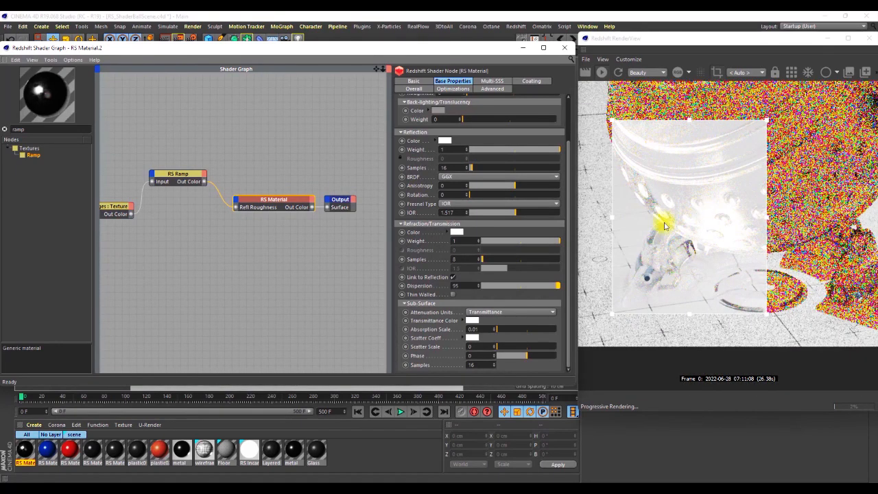
scroll(666, 243, "down", 3)
scroll(706, 209, "up", 1)
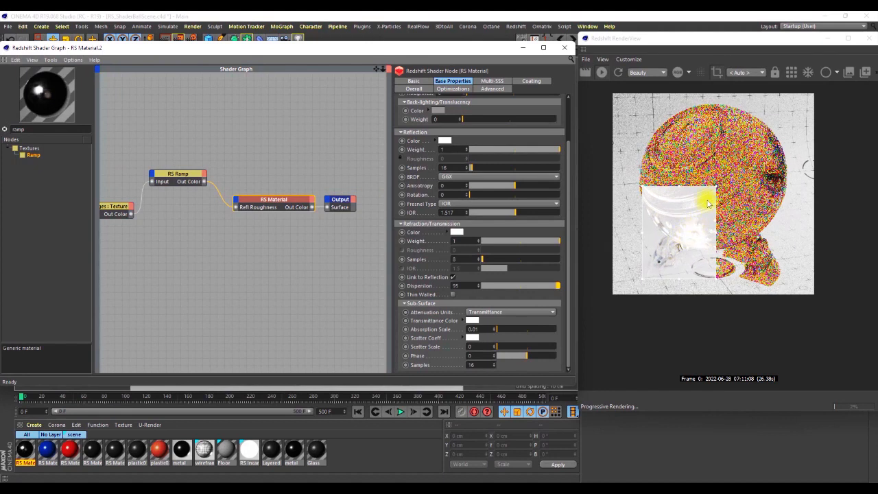
Turn off the render region and inspect the whole shader ball in the render preview.
left_click(717, 72)
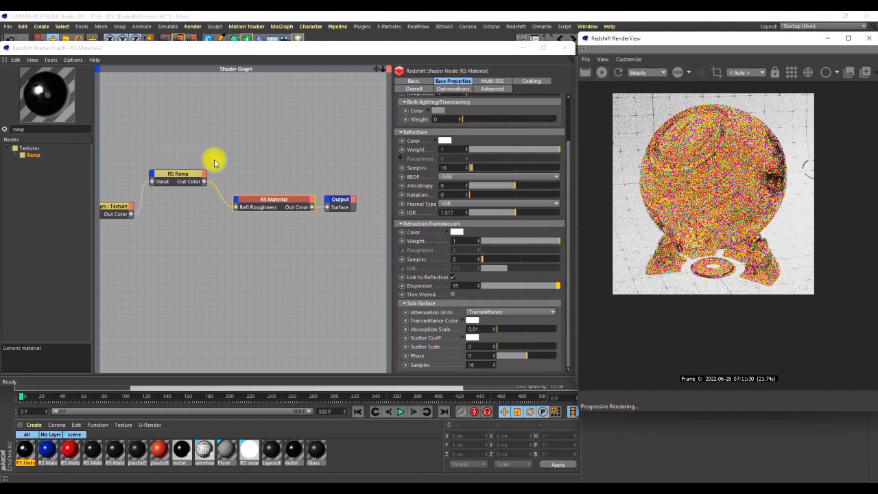
left_click(251, 237)
middle_click_drag(251, 239, 241, 234)
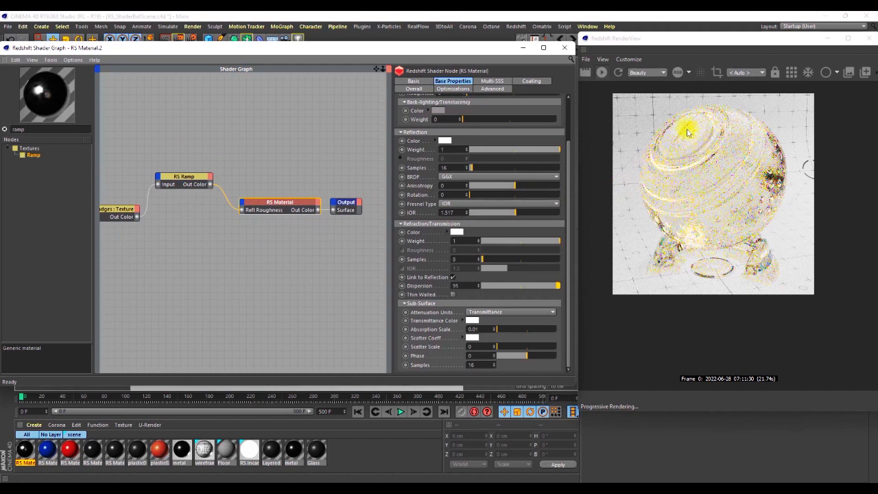
scroll(687, 131, "up", 5)
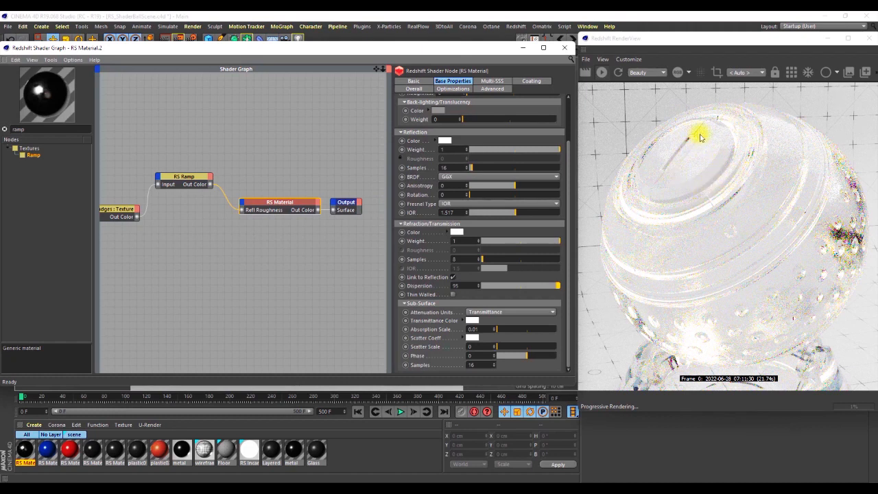
scroll(713, 157, "down", 3)
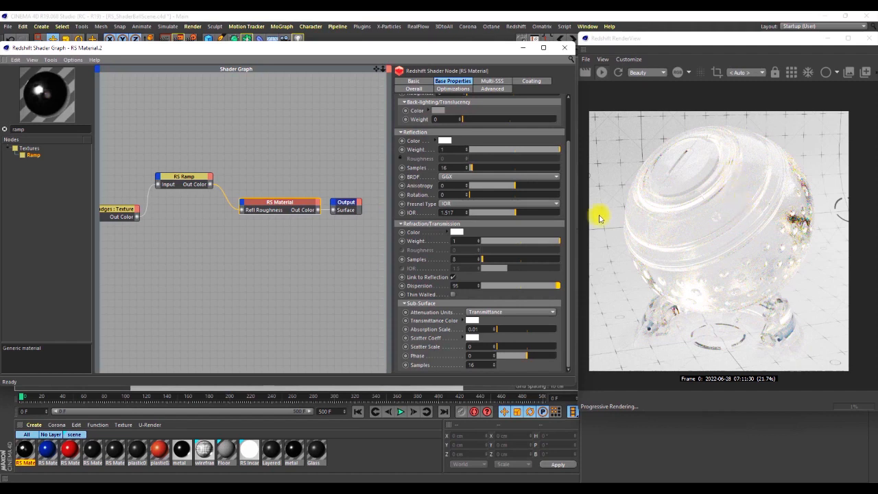
From the tex folder in File Explorer, add the BW8 and 5d63db4246458 images to the shader graph as textures, without copying them to the project.
left_click(469, 488)
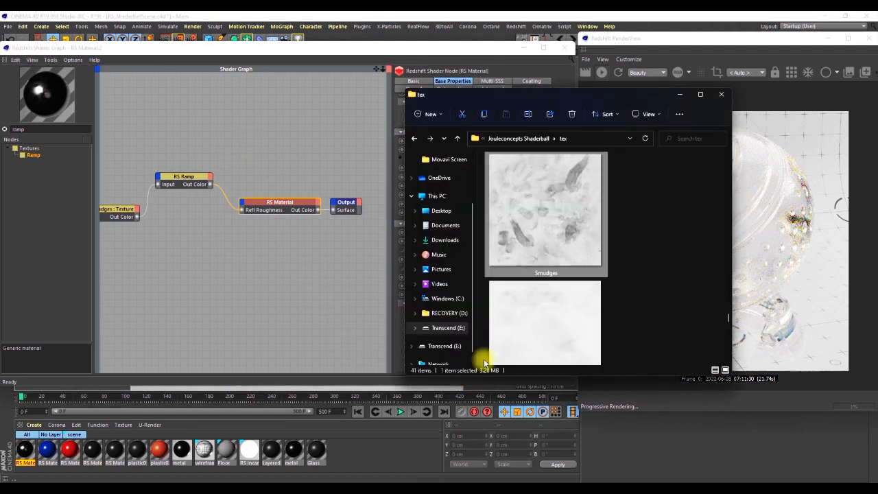
scroll(569, 245, "up", 6)
scroll(569, 245, "up", 8)
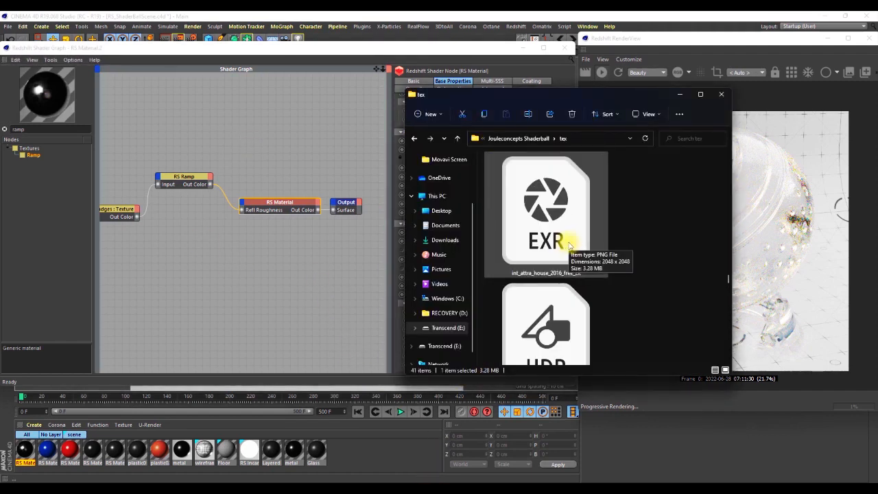
scroll(569, 244, "up", 5)
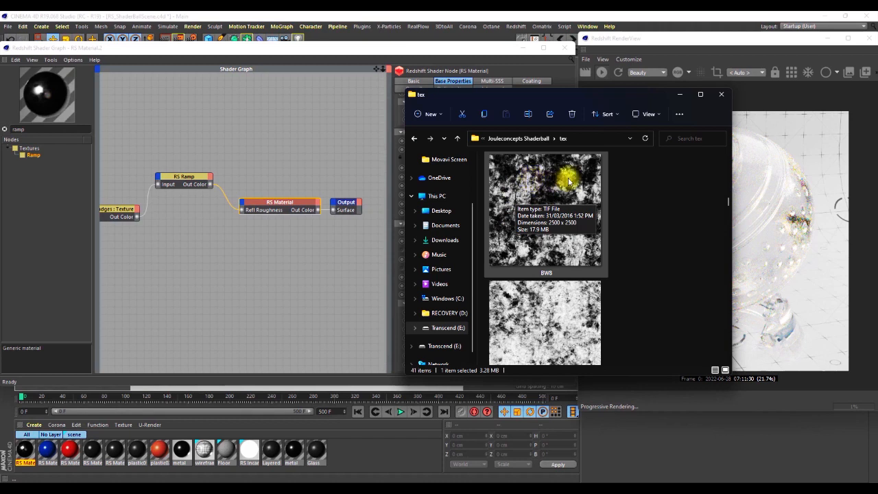
scroll(563, 256, "up", 1)
scroll(563, 256, "up", 4)
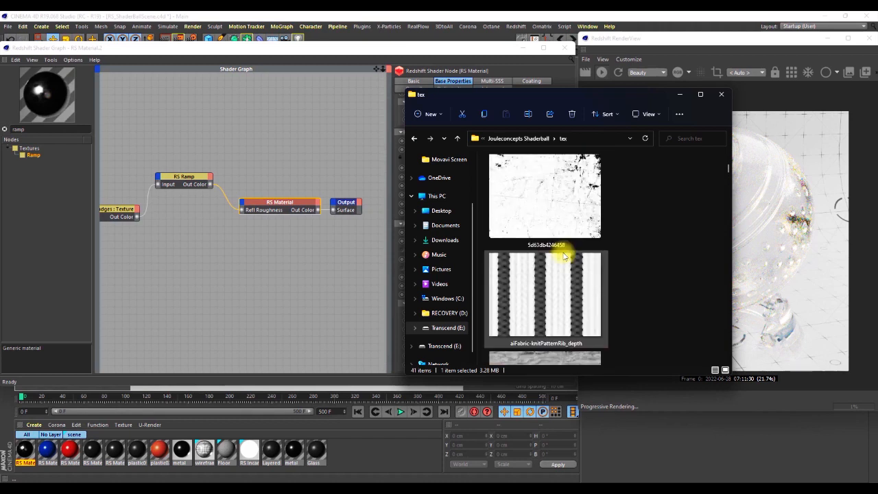
scroll(556, 205, "down", 2)
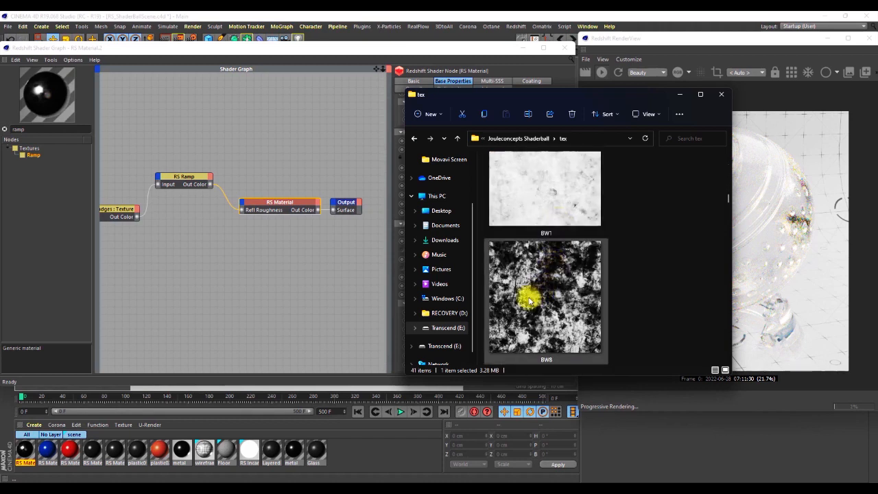
scroll(553, 272, "down", 1)
left_click(552, 261)
scroll(554, 237, "up", 1)
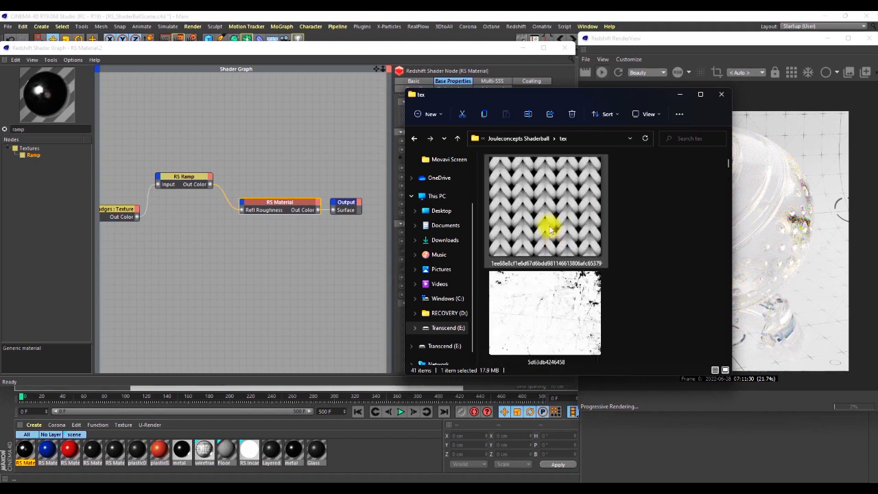
left_click(574, 282, "ctrl")
left_click_drag(575, 283, 176, 302)
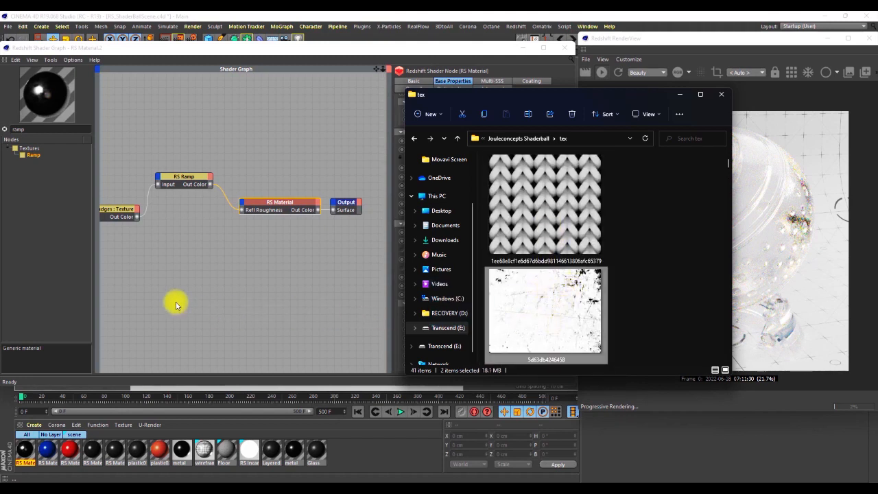
left_click_drag(176, 304, 176, 304)
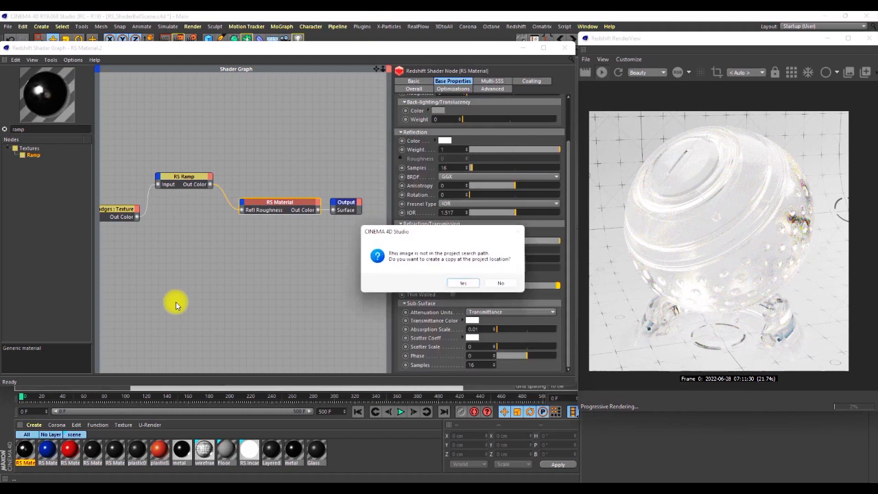
left_click(501, 284)
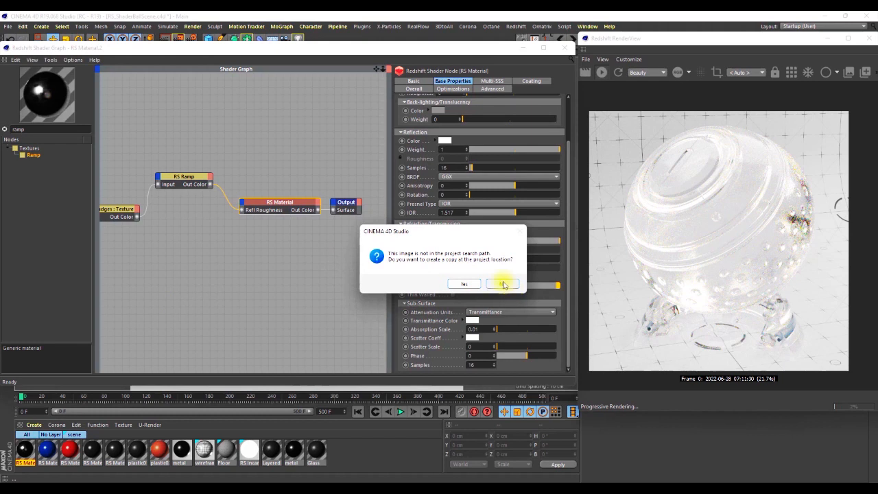
left_click(503, 284)
Spread out the two new texture nodes, placing BW8 directly under the Smudges texture and the scratch texture further down.
left_click_drag(185, 295, 176, 332)
left_click(117, 268)
left_click_drag(143, 260, 144, 253)
middle_click_drag(186, 271, 296, 274)
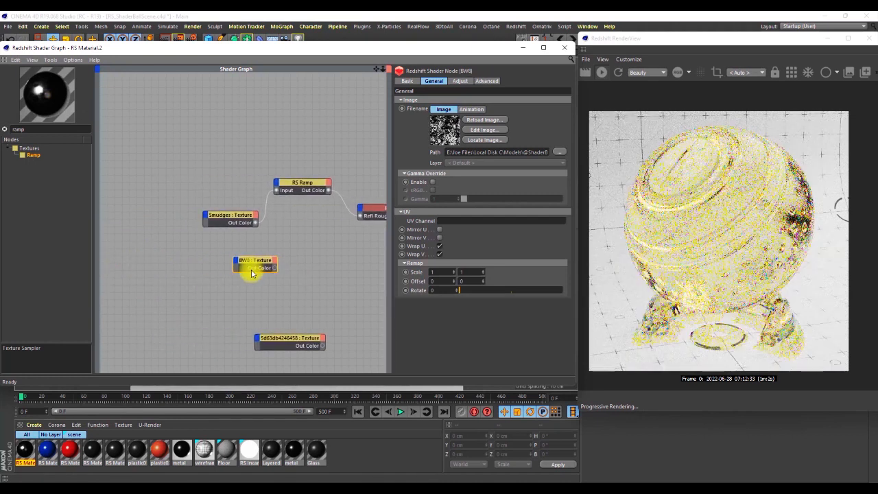
left_click_drag(251, 260, 214, 263)
Search the node library for bump and add a Bump Map node beside the BW8 texture.
left_click_drag(28, 129, 10, 131)
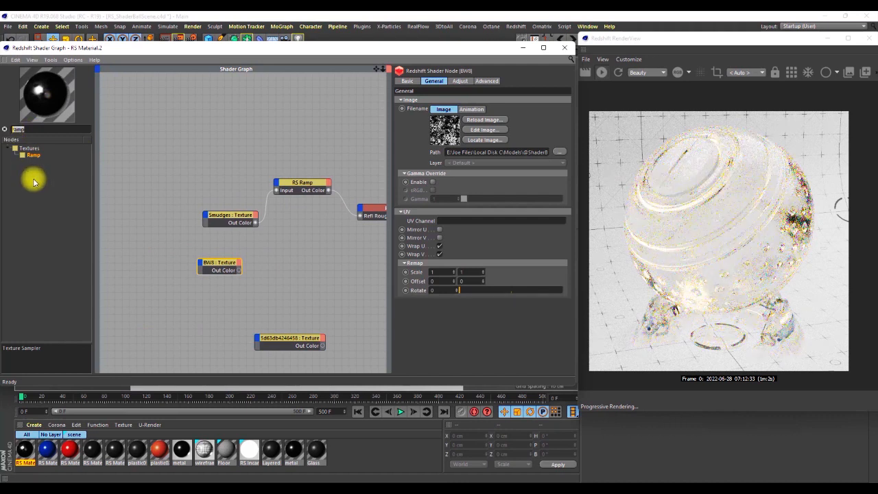
type("bum")
left_click_drag(35, 168, 294, 264)
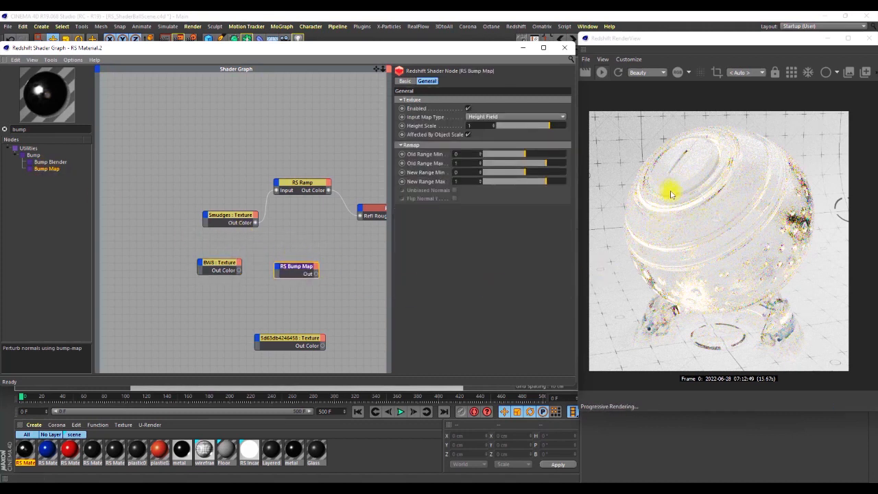
Expose the Diffuse Color input on the RS Material node and space the material and Output nodes apart in the graph.
scroll(199, 239, "down", 4)
scroll(307, 231, "up", 1)
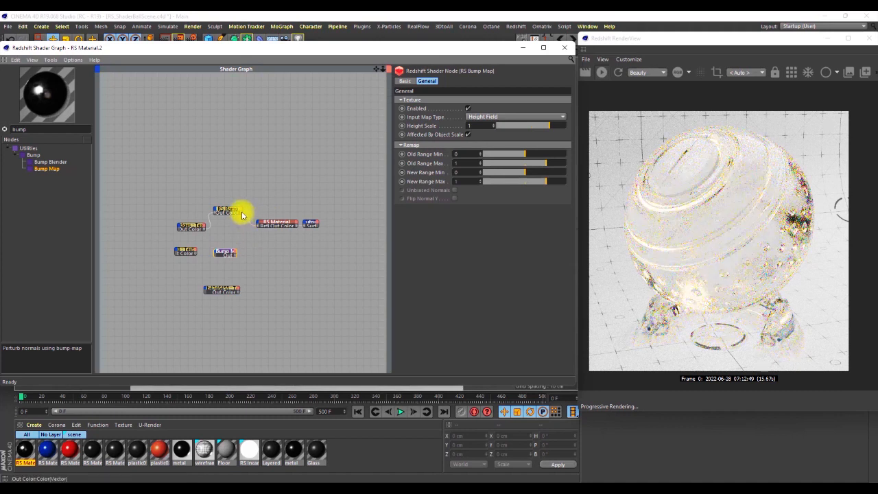
left_click_drag(258, 225, 260, 228)
mouse_move(291, 227)
left_click(415, 228)
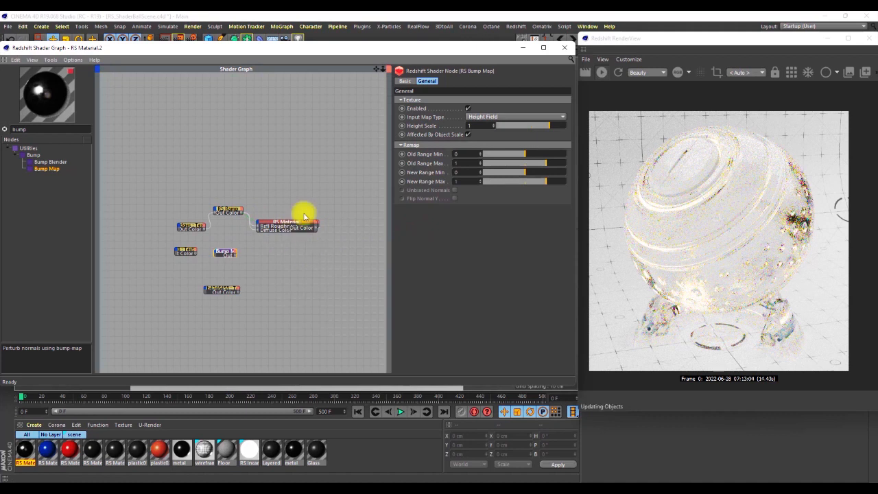
left_click_drag(300, 227, 286, 243)
left_click(310, 223)
left_click_drag(327, 224, 366, 220)
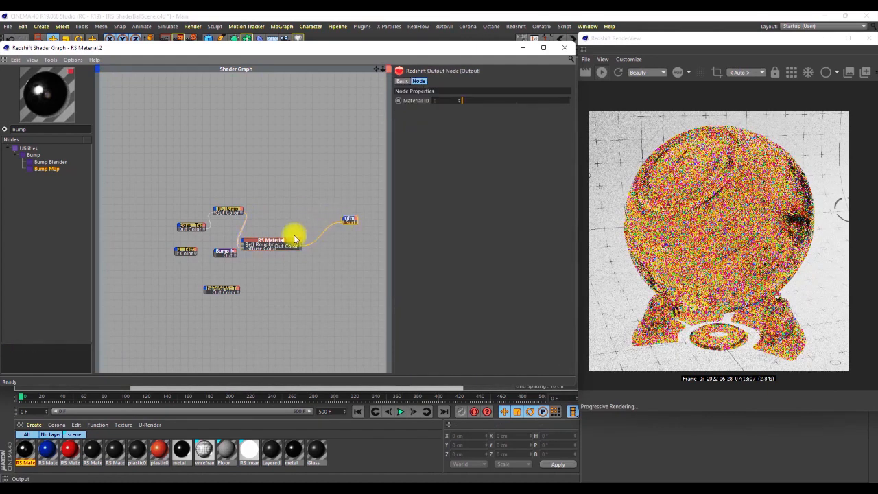
Reposition the RS Material node beside the Output node and set its refraction weight to 0 and diffuse weight to 1.
left_click_drag(288, 239, 303, 219)
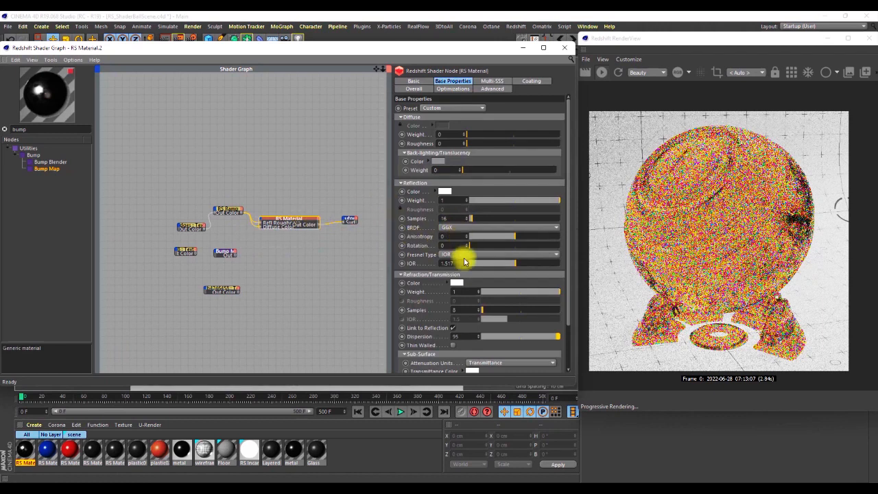
left_click_drag(439, 293, 443, 293)
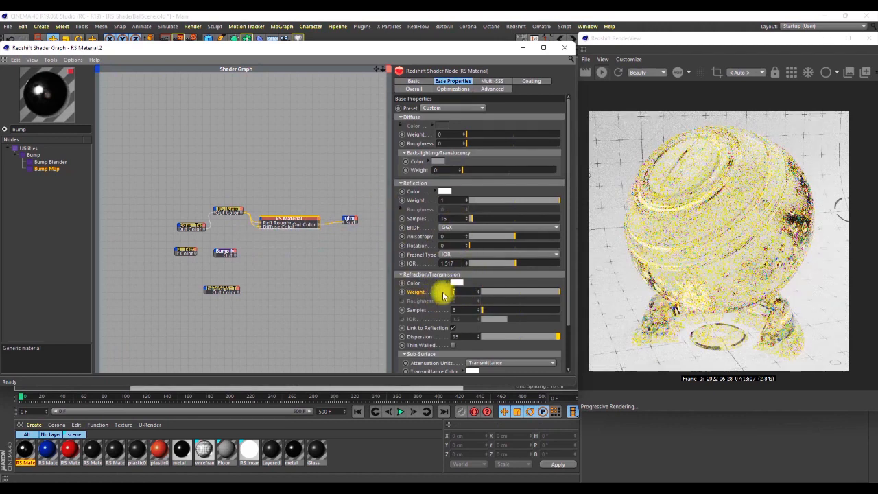
type("0")
key("Return")
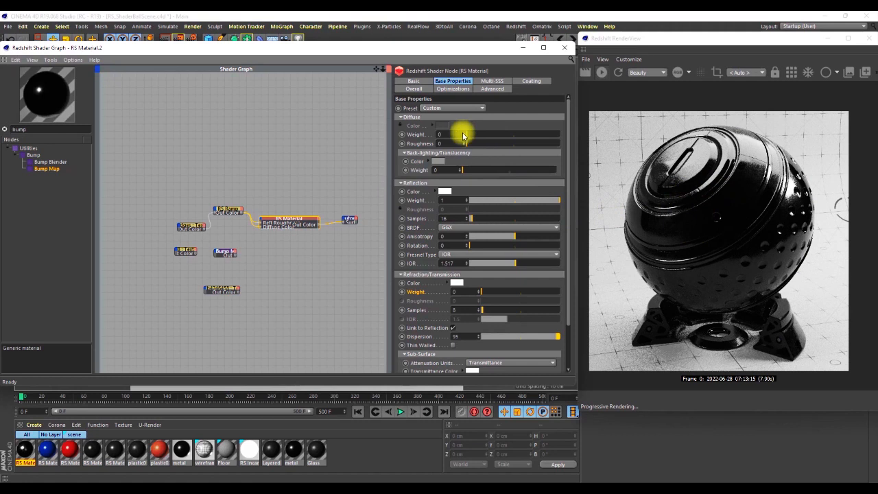
key("Return")
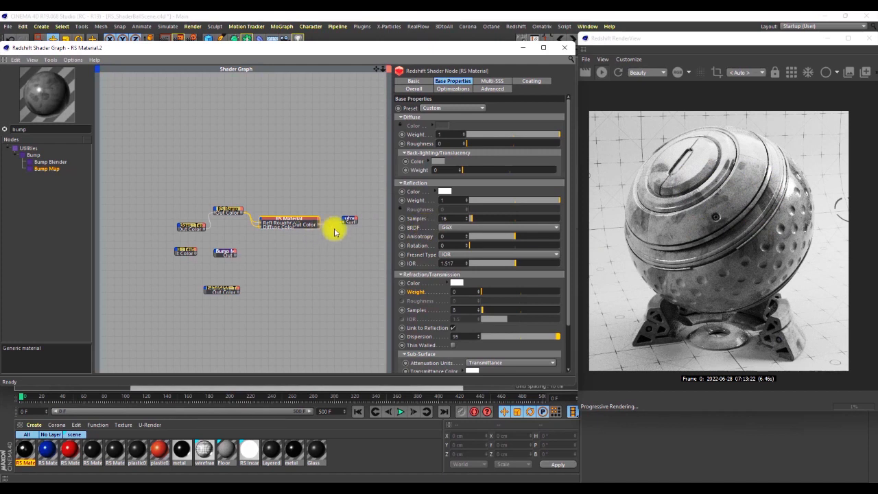
Search the node library for tripla, add a TriPlanar node above the Smudges texture, and move Smudges further from the Ramp.
left_click_drag(32, 130, 5, 136)
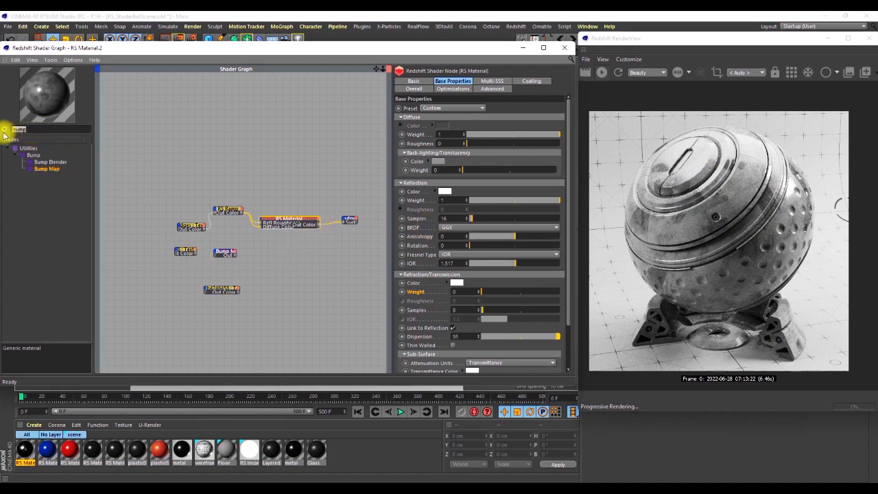
type("tripl")
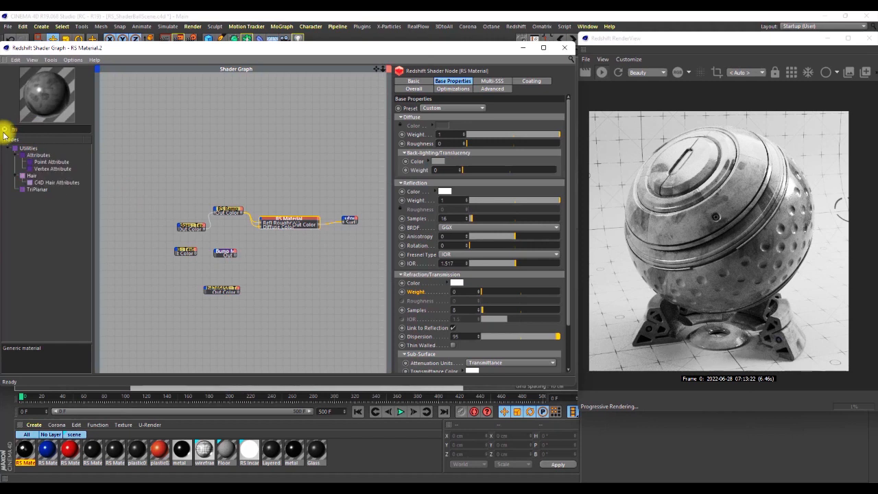
left_click_drag(35, 151, 200, 178)
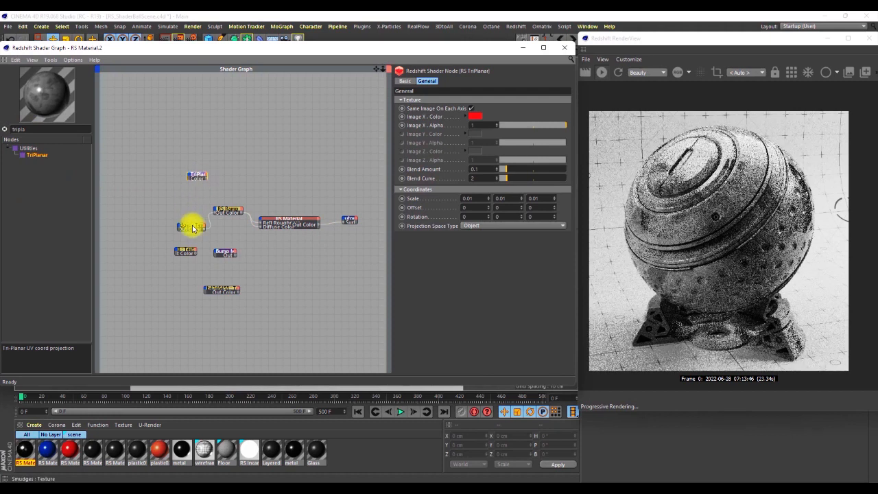
left_click_drag(193, 228, 165, 227)
Insert the TriPlanar node between Smudges and the Ramp, feeding the texture's Out Color into Image X and the TriPlanar output into the Ramp's Input.
left_click(197, 176)
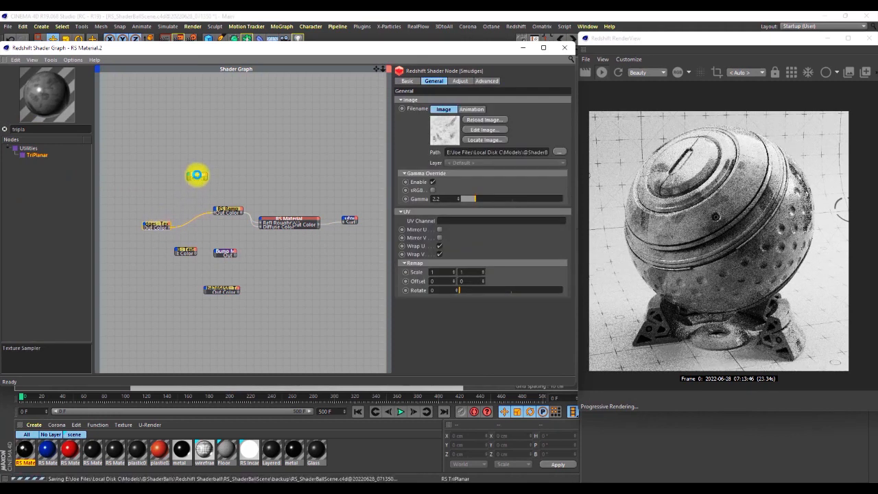
scroll(180, 227, "up", 5)
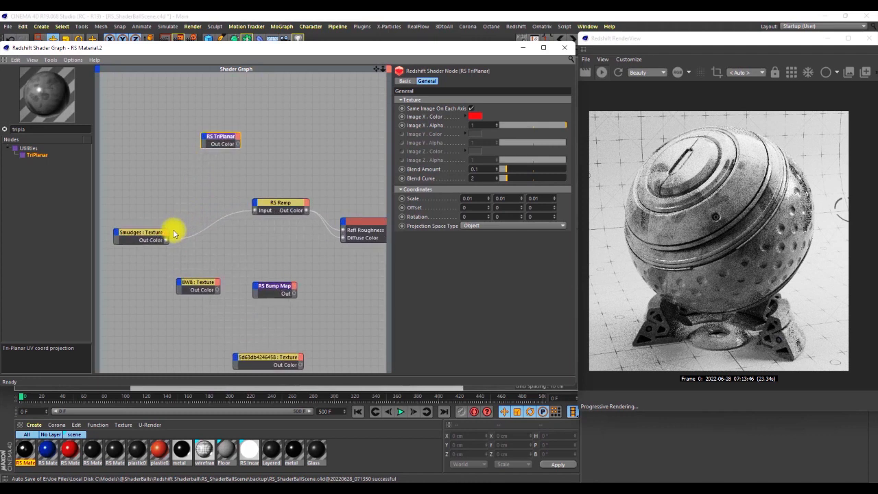
left_click_drag(231, 118, 218, 187)
left_click_drag(168, 243, 200, 191)
mouse_move(219, 206)
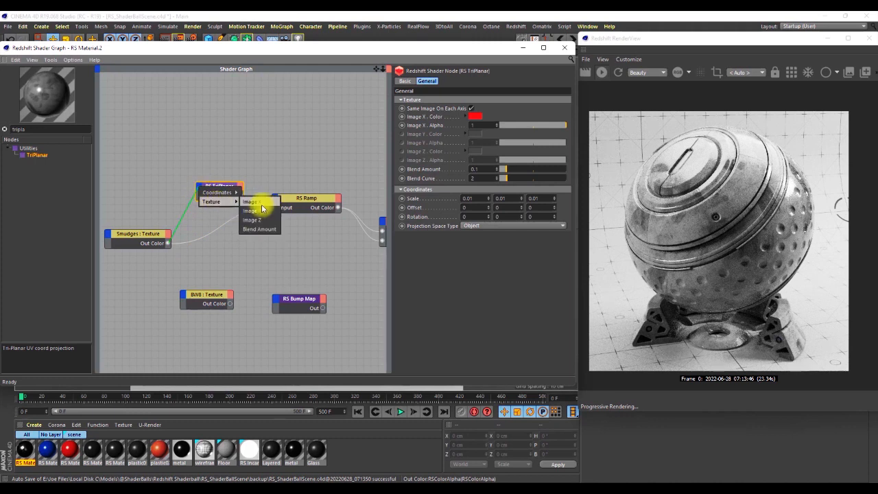
left_click(262, 203)
mouse_move(225, 186)
left_mouse_down()
mouse_move(204, 189)
mouse_move(277, 208)
left_mouse_up()
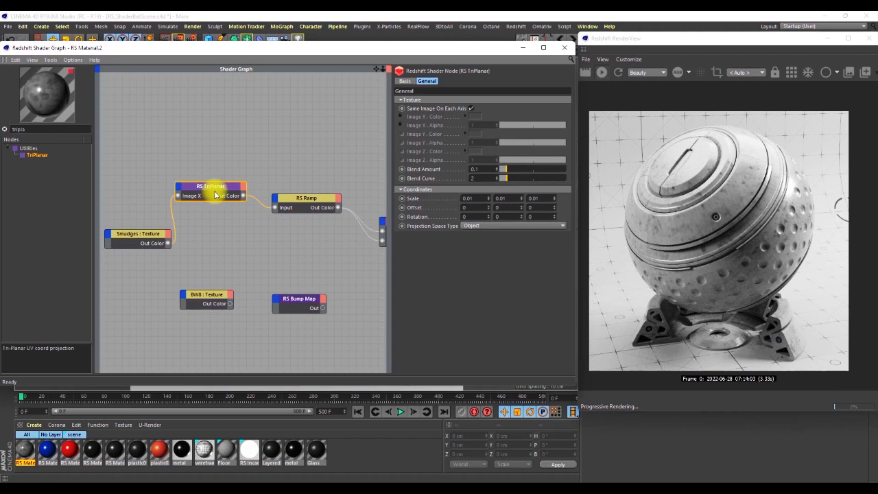
left_click_drag(225, 185, 228, 190)
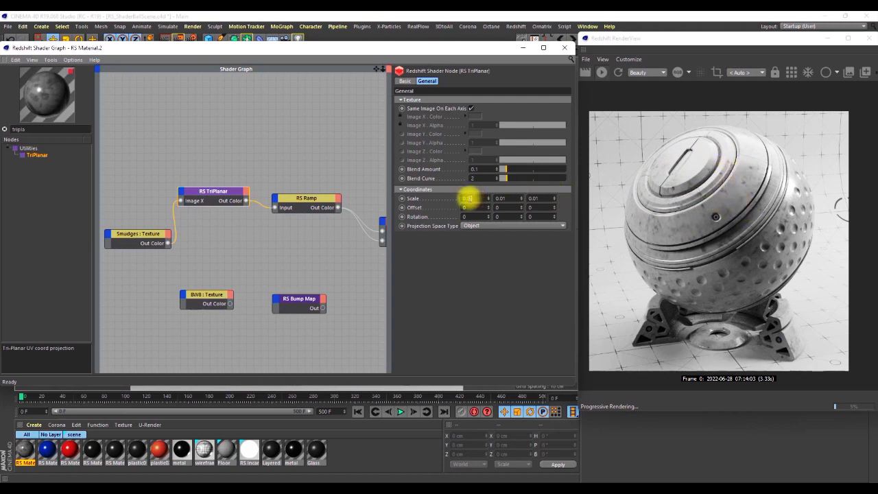
Try a scale of 0.1 on all three axes of the TriPlanar node.
type("0.1")
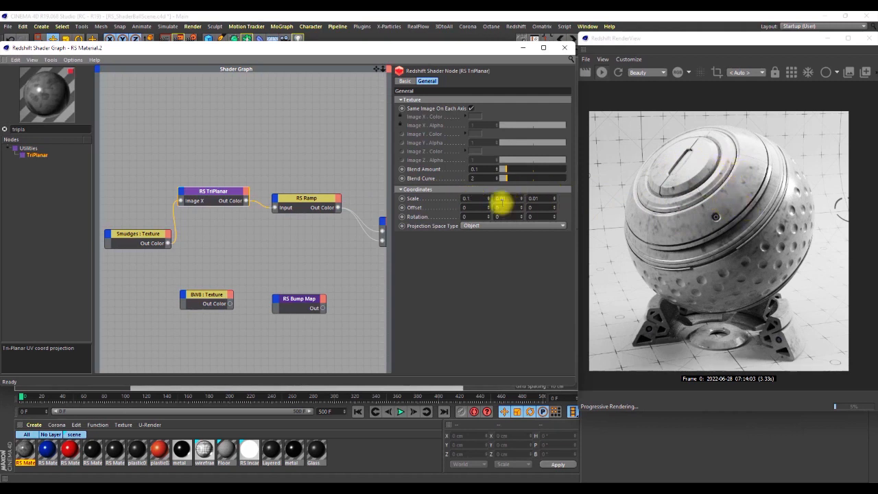
type("0.1")
left_click(536, 199)
type("0.1")
key("Return")
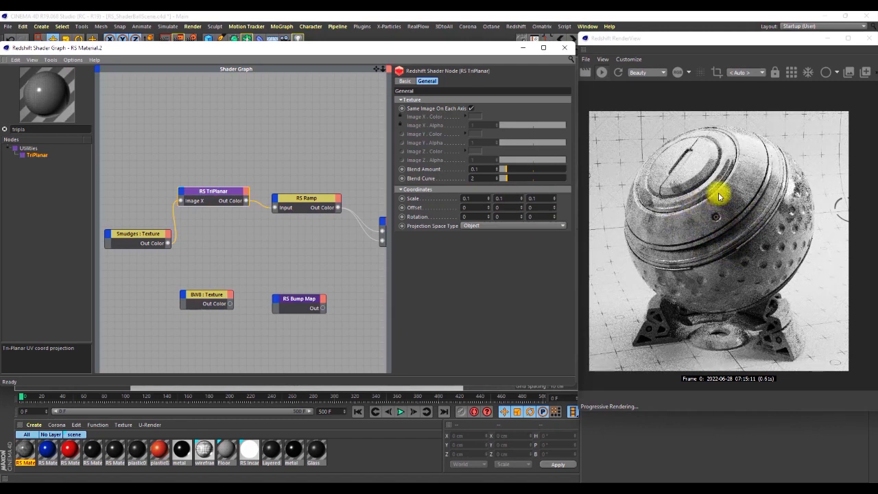
Set the TriPlanar node's scale to 0.2 on all three axes.
double_click(472, 197)
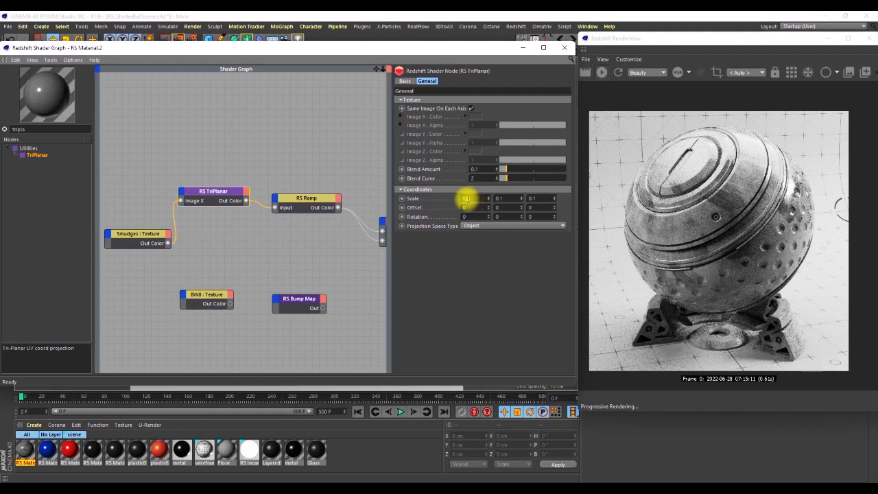
double_click(500, 198)
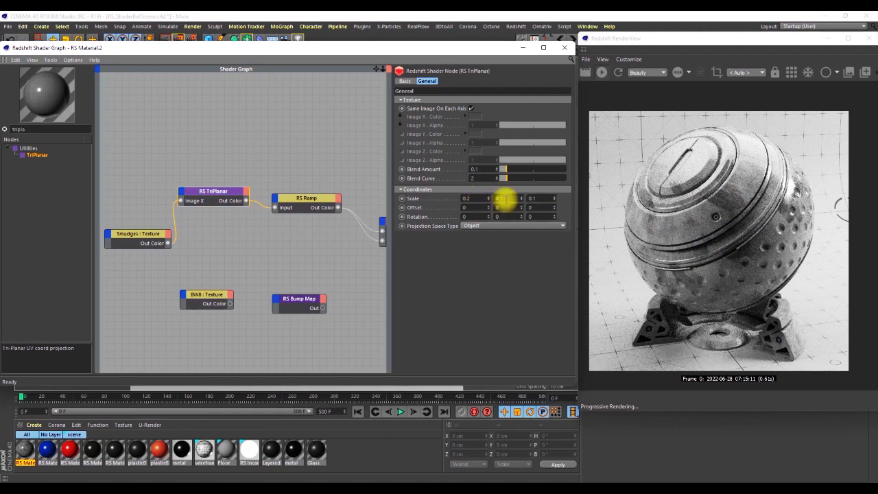
type("0.2")
key("Return")
double_click(540, 198)
type("0.2")
key("Return")
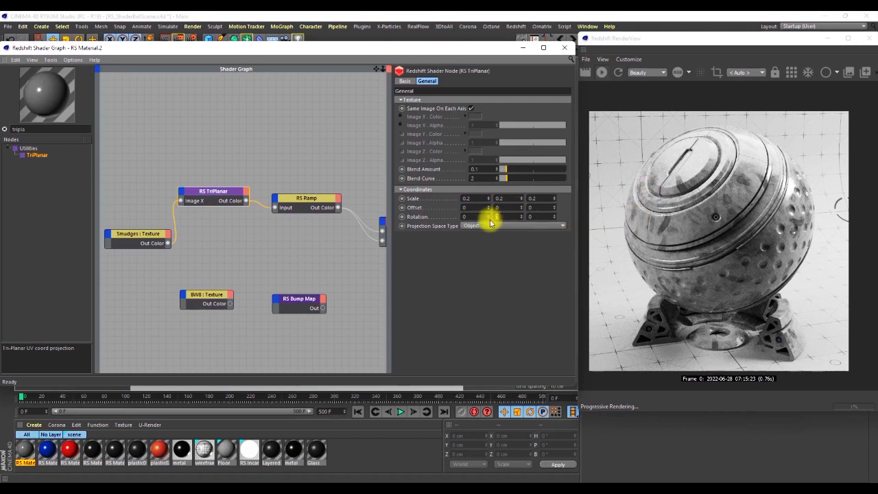
type("50")
key("Return")
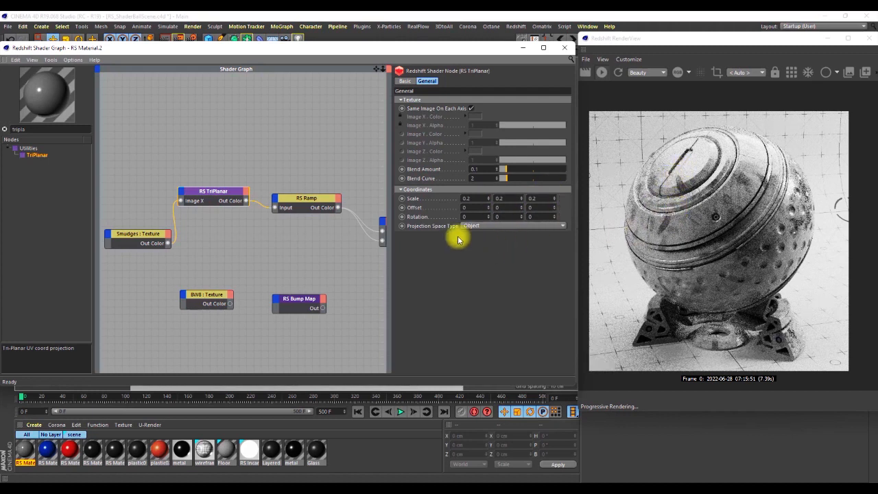
scroll(229, 188, "down", 4)
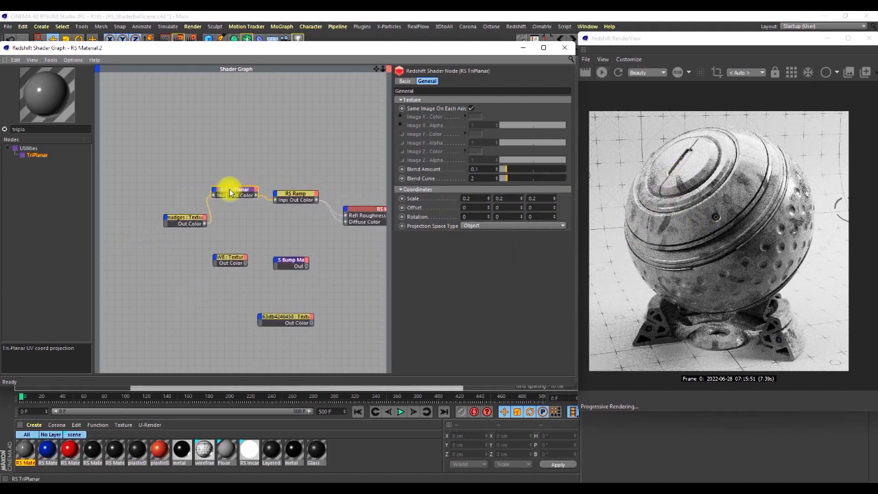
scroll(213, 208, "up", 4)
scroll(156, 209, "down", 5)
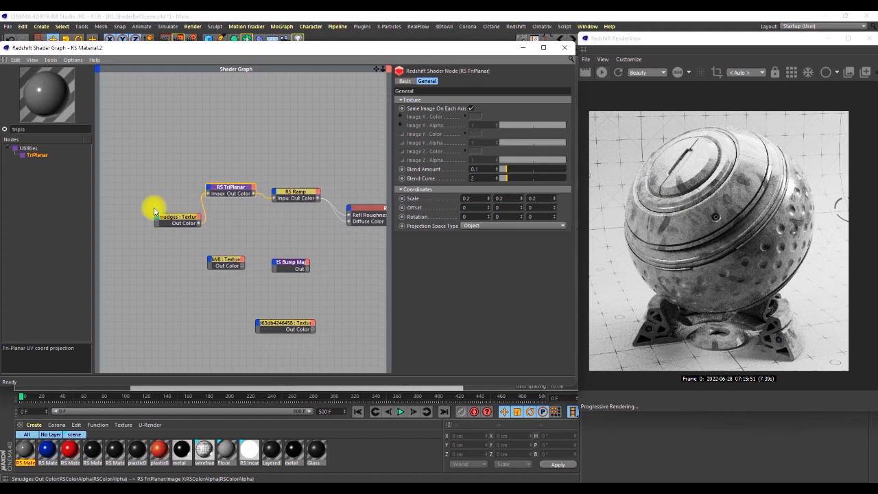
scroll(264, 205, "up", 2)
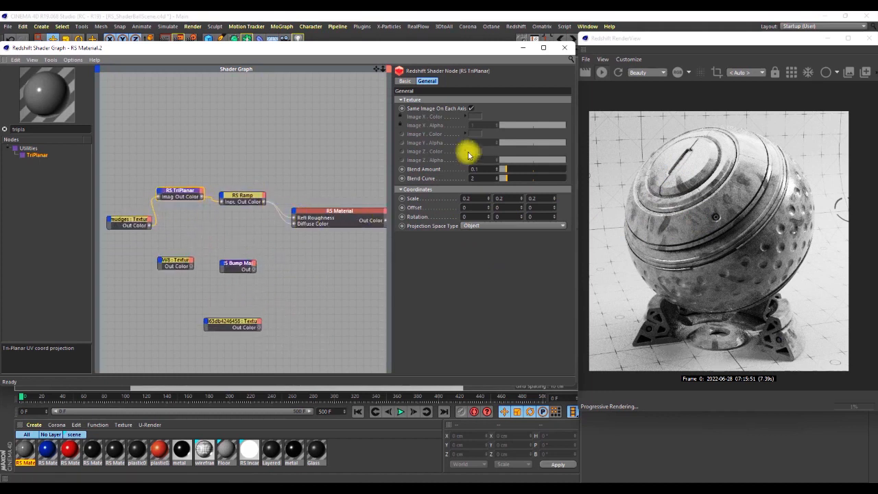
Remove the Ramp connection and Diffuse Color input from RS Material, and restore the glass with diffuse weight 0 and refraction weight 1.
left_click(322, 211)
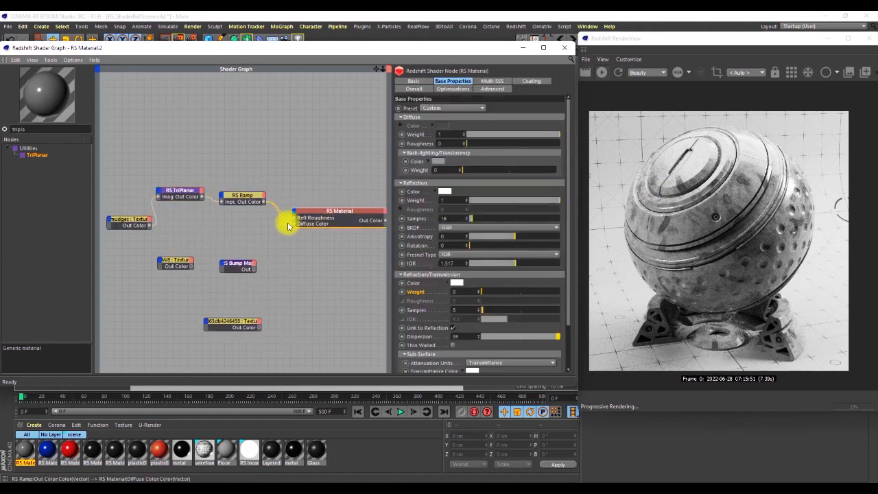
left_click_drag(264, 240, 264, 243)
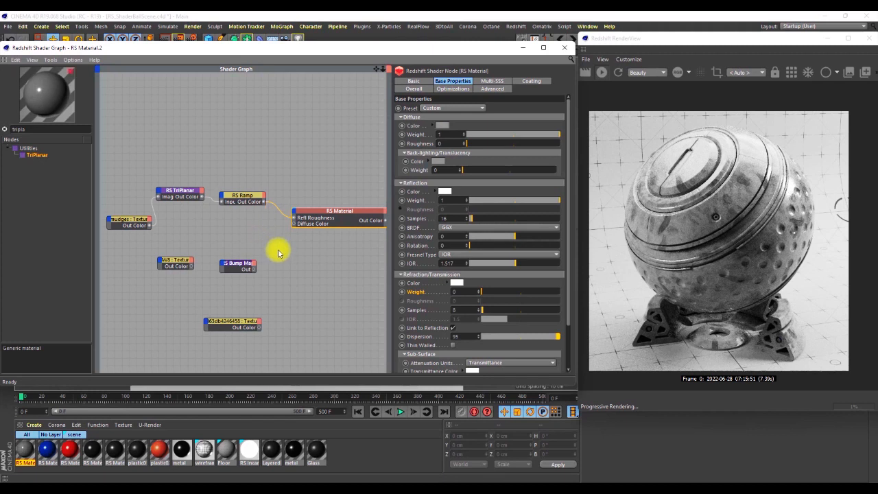
double_click(334, 210)
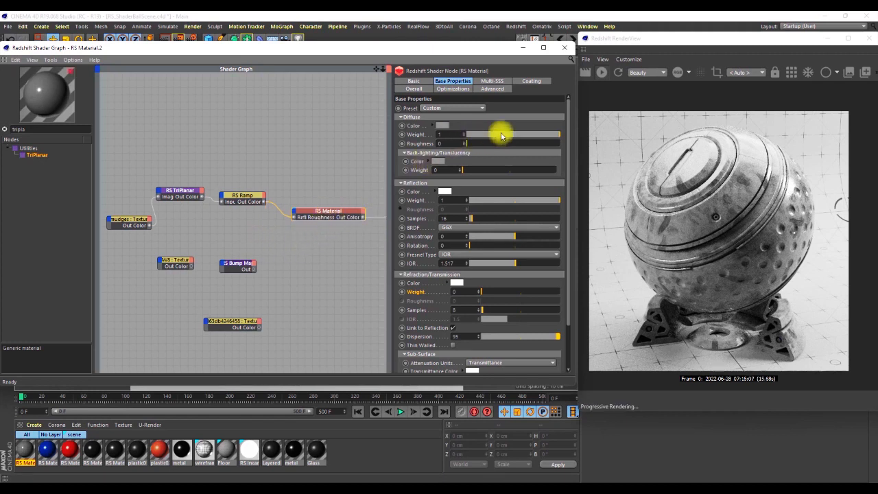
left_click_drag(499, 133, 446, 135)
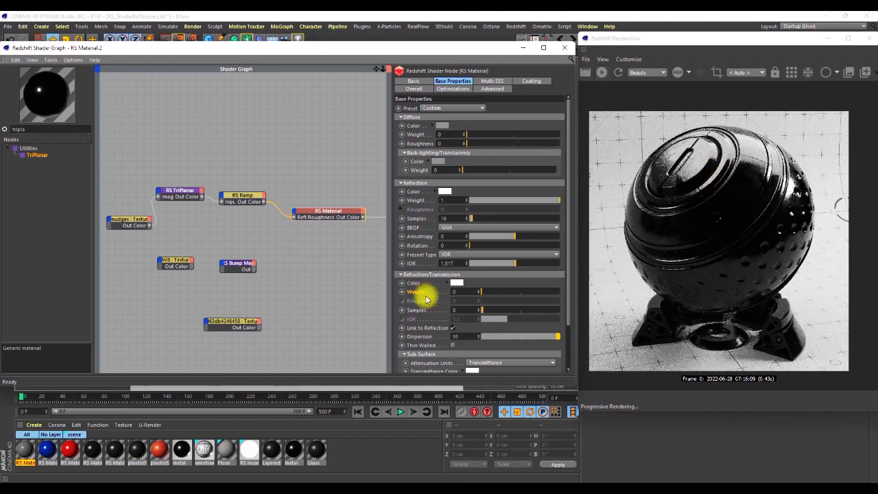
left_click(464, 292)
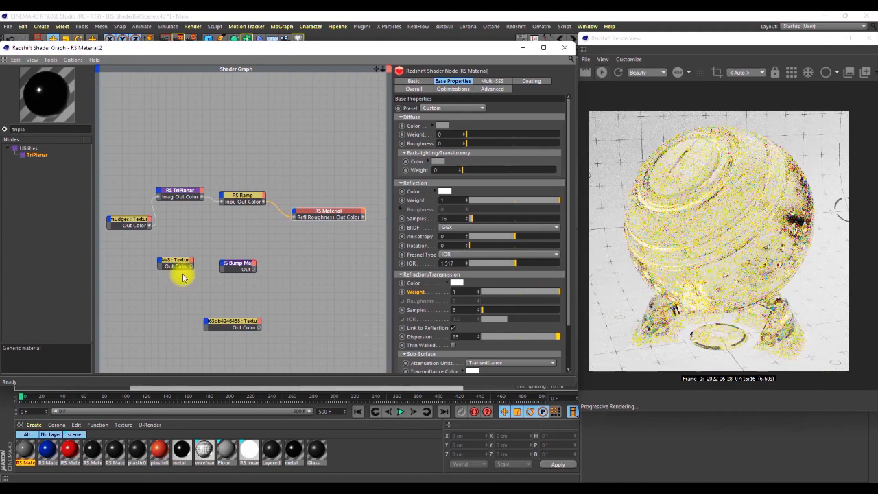
Move the BW8 texture and Bump Map nodes together so BW8 sits directly beneath the Smudges texture.
middle_click_drag(228, 272, 270, 268)
left_click_drag(283, 283, 196, 251)
left_click_drag(277, 256, 182, 250)
left_click_drag(245, 290, 165, 251)
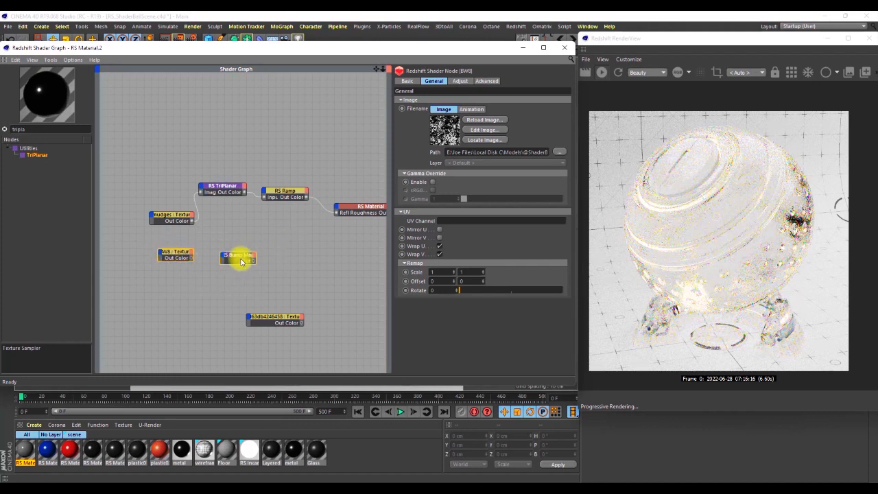
Set the RS Material's refraction weight to 0 to preview the surface as opaque.
left_click(362, 208)
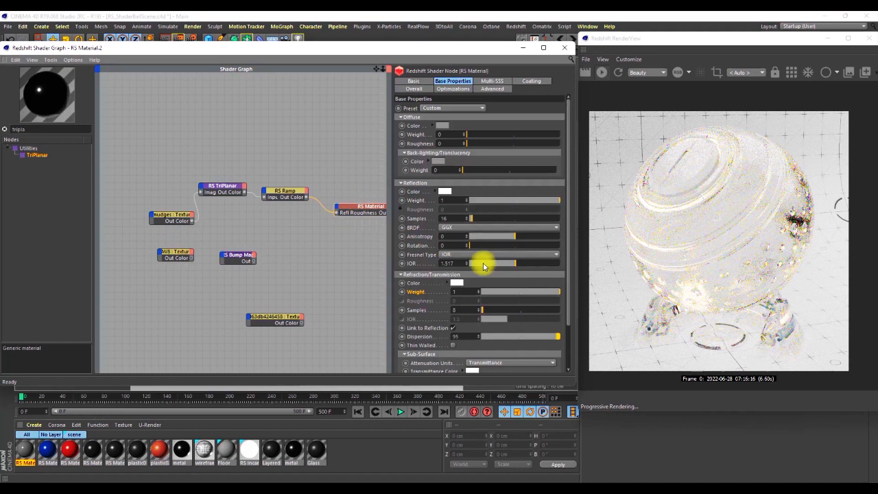
left_click_drag(480, 293, 444, 296)
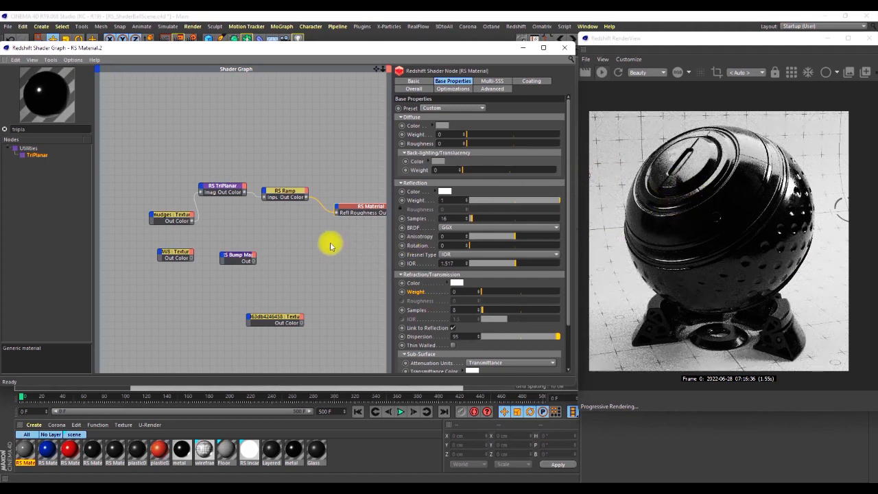
middle_click_drag(304, 243, 260, 240)
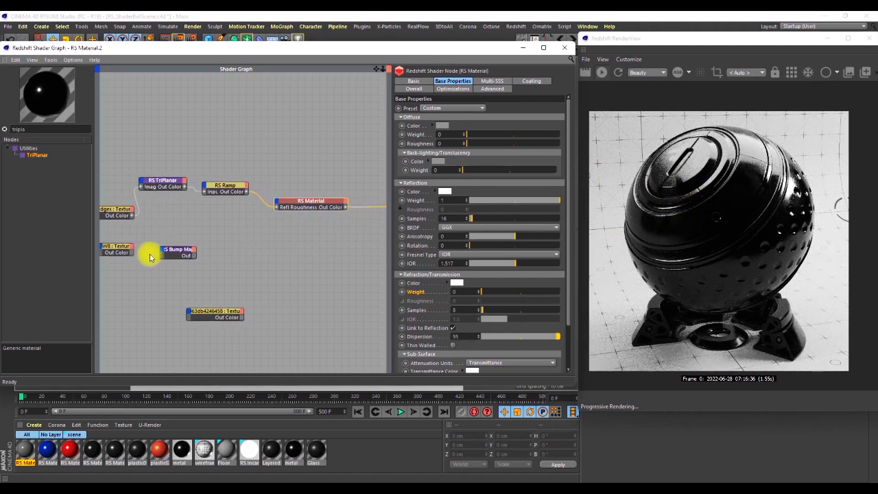
Connect the BW8 texture's Out Color to the RS Material's Diffuse Color and set the diffuse weight to 1.
left_click_drag(179, 252, 186, 261)
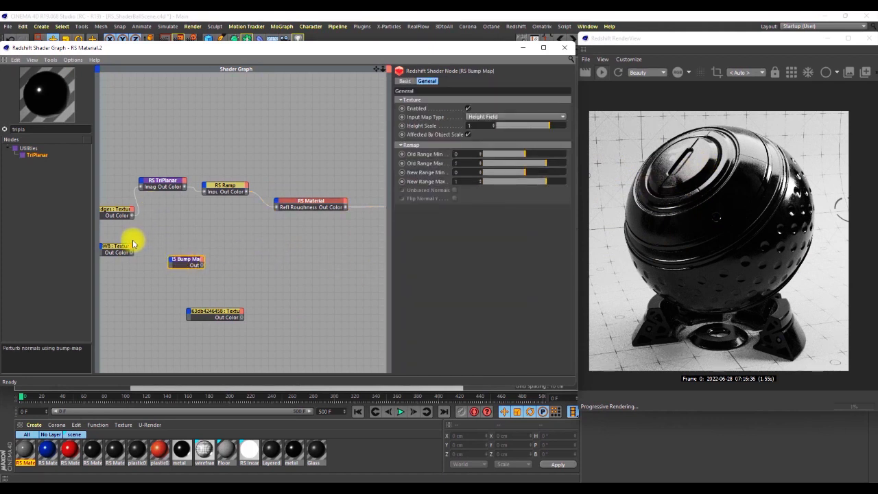
left_click_drag(132, 252, 278, 202)
mouse_move(326, 212)
left_click(428, 205)
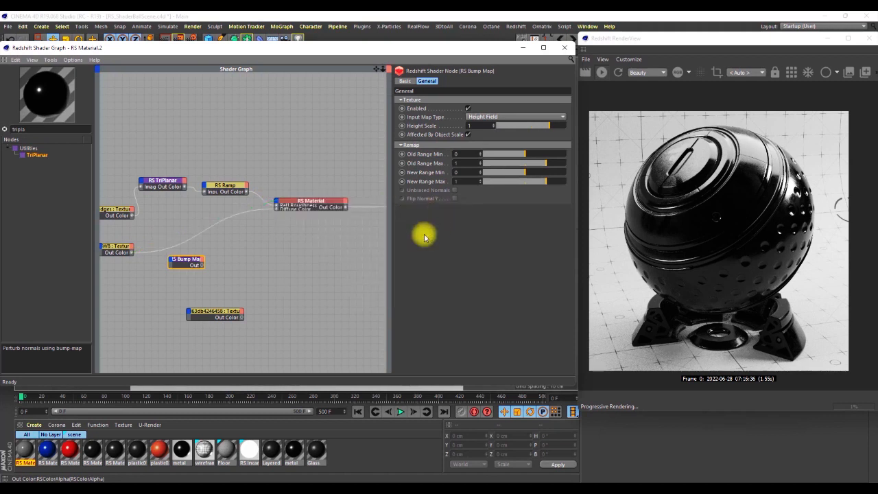
left_click(305, 202)
left_click_drag(472, 135, 591, 134)
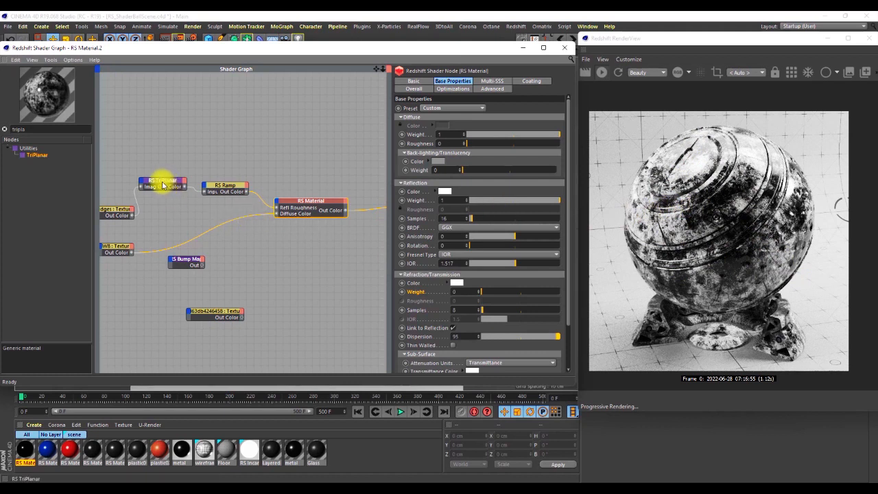
Duplicate the TriPlanar node next to the BW8 texture and move the Bump Map node down just above the 5d63db4246458 texture.
left_click_drag(163, 184, 173, 231, "ctrl")
left_click_drag(192, 264, 214, 293)
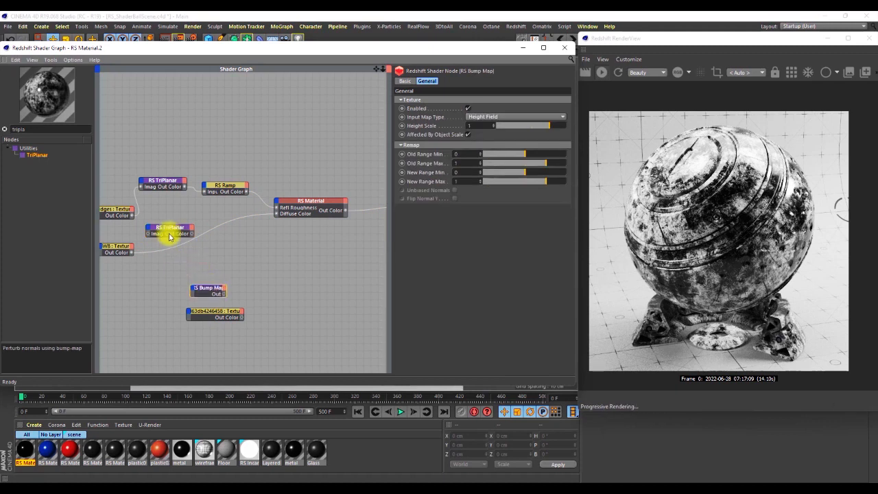
left_click(173, 231)
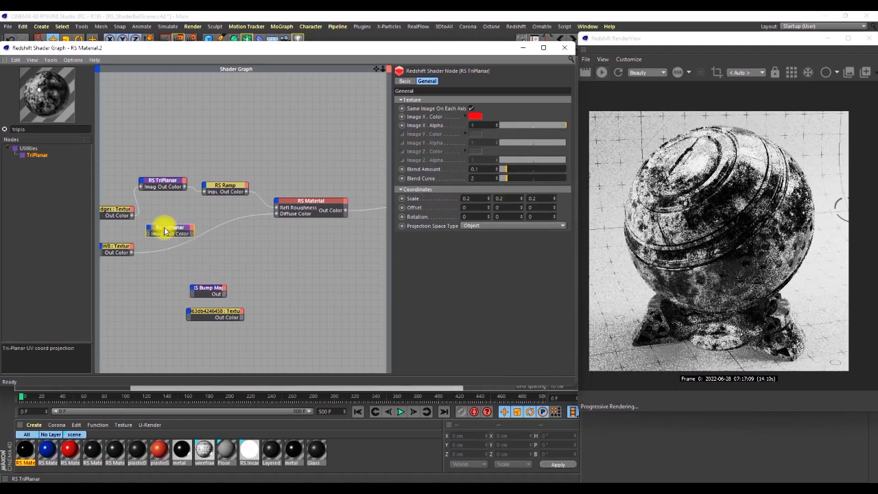
Route the BW8 texture through the duplicated TriPlanar into the RS Material's Diffuse Color and set that TriPlanar's scale to 0.35 on all axes.
left_click_drag(172, 235, 186, 246)
left_click_drag(132, 252, 277, 213)
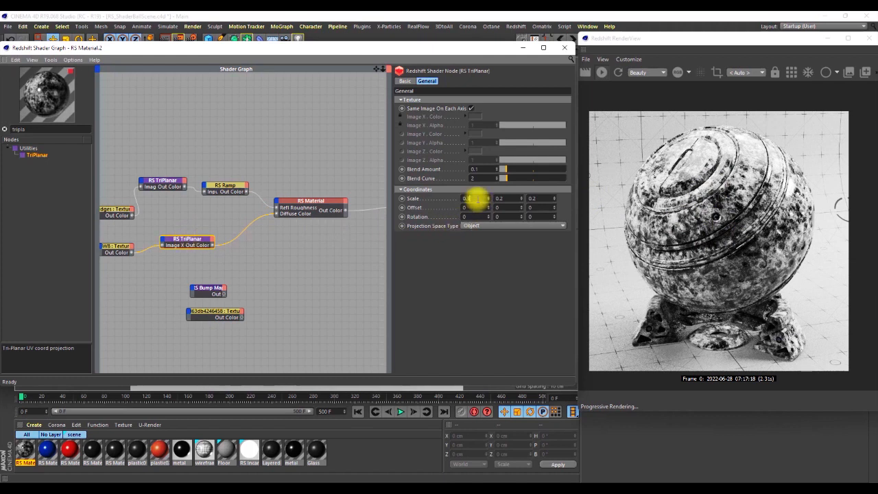
left_click(501, 198)
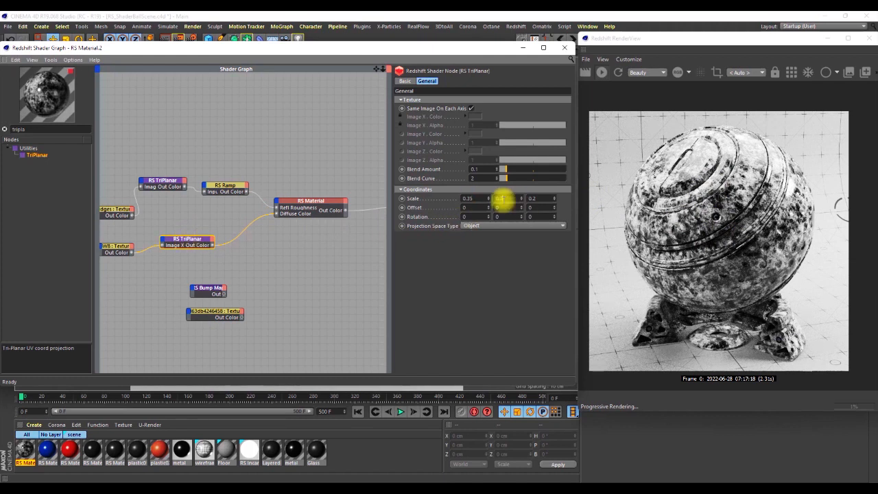
type("0.35")
left_click(530, 198)
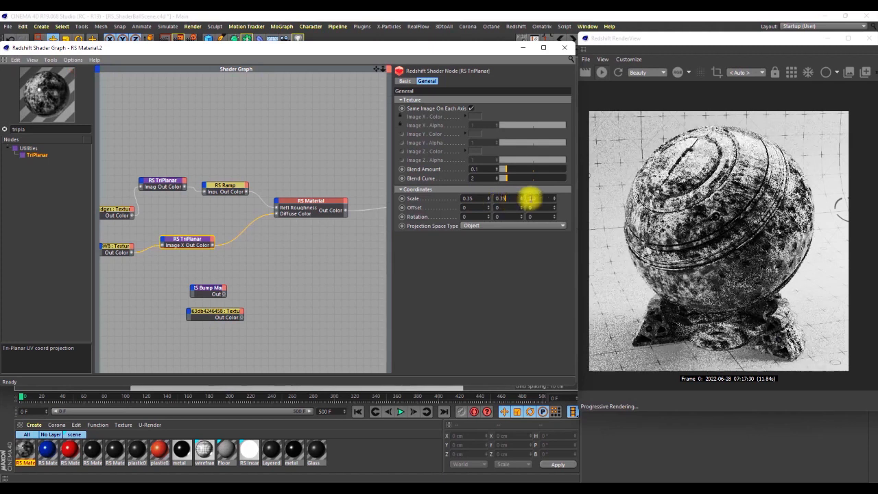
key("Return")
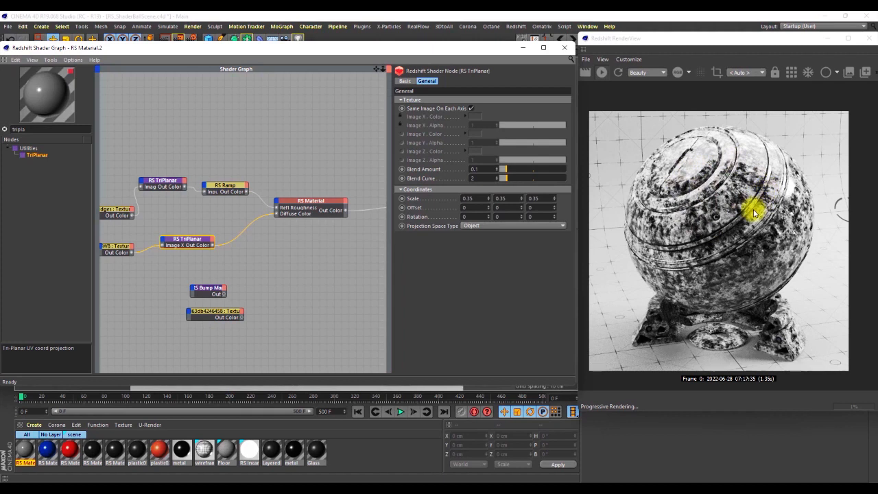
Insert a copy of the RS Ramp between the second TriPlanar and Diffuse Color, and set its light knot's value to 50%.
left_click(226, 190)
left_click_drag(227, 186, 277, 215, "ctrl")
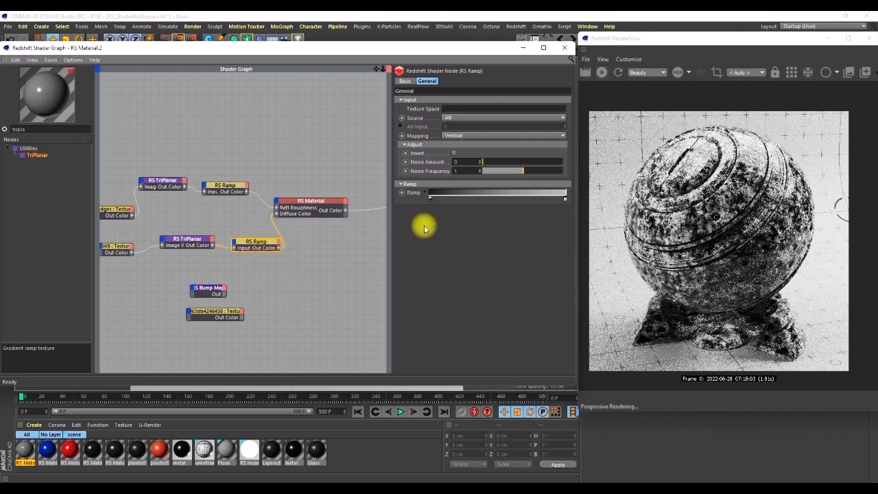
double_click(566, 200)
left_click_drag(571, 167, 431, 115)
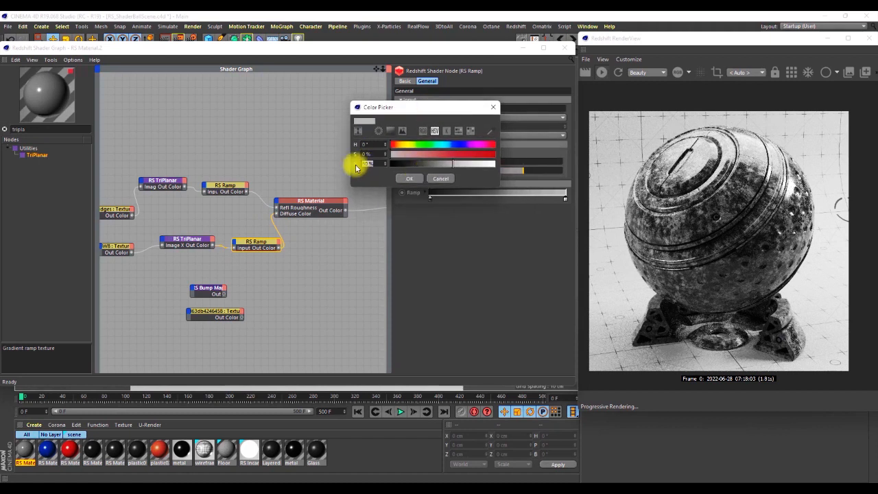
key("Return")
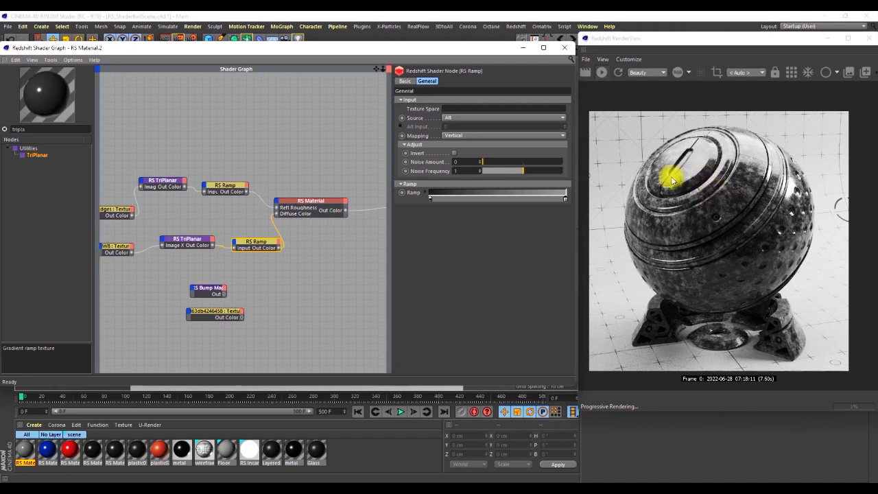
double_click(565, 198)
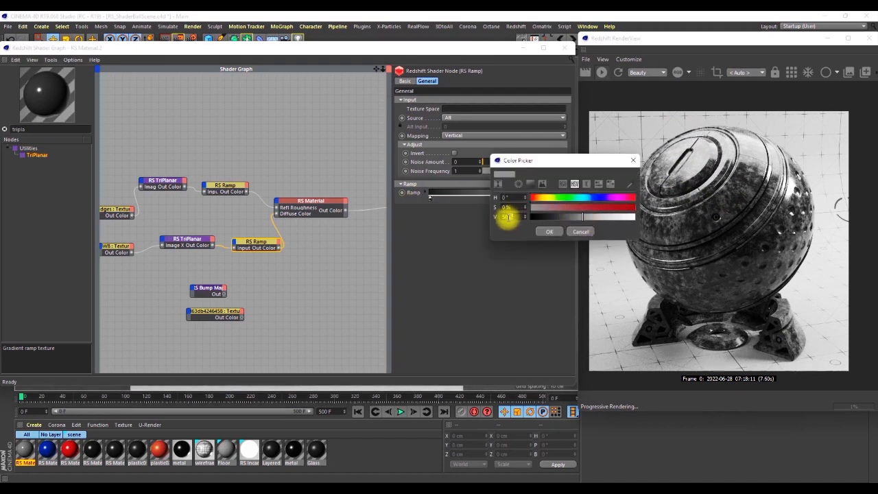
key("Return")
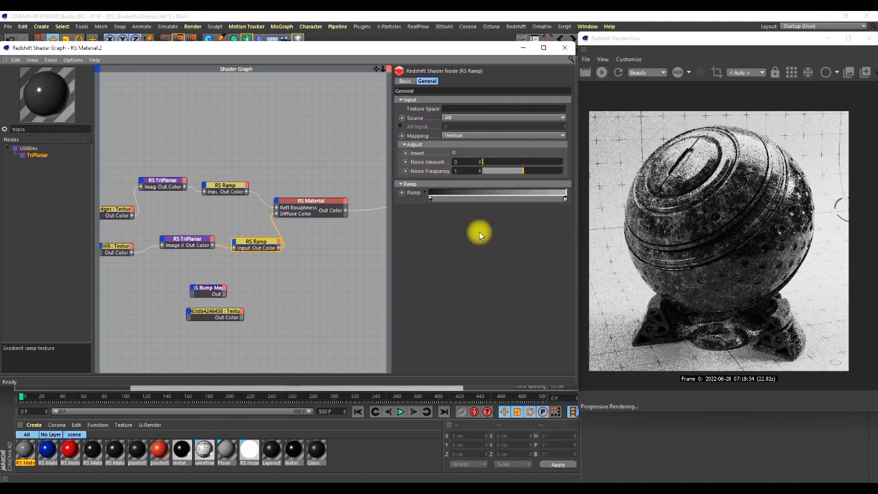
Set the dark knot of the second RS Ramp to a value of 10%.
double_click(430, 198)
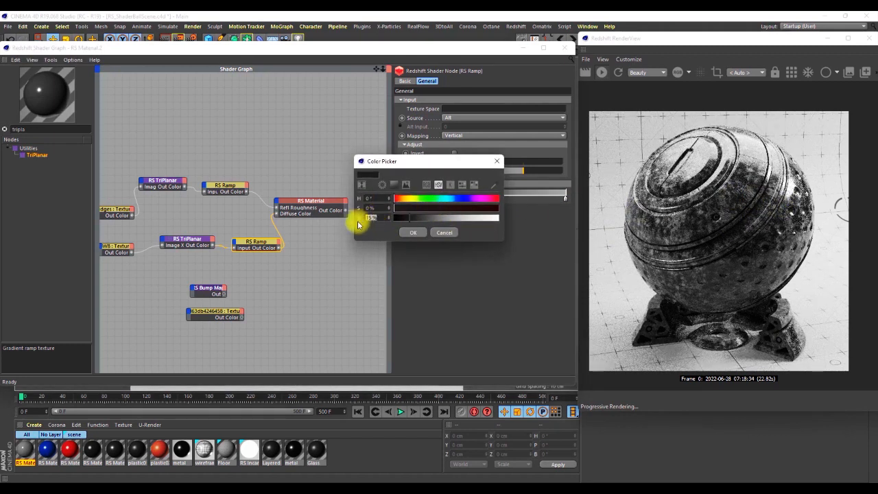
type("1")
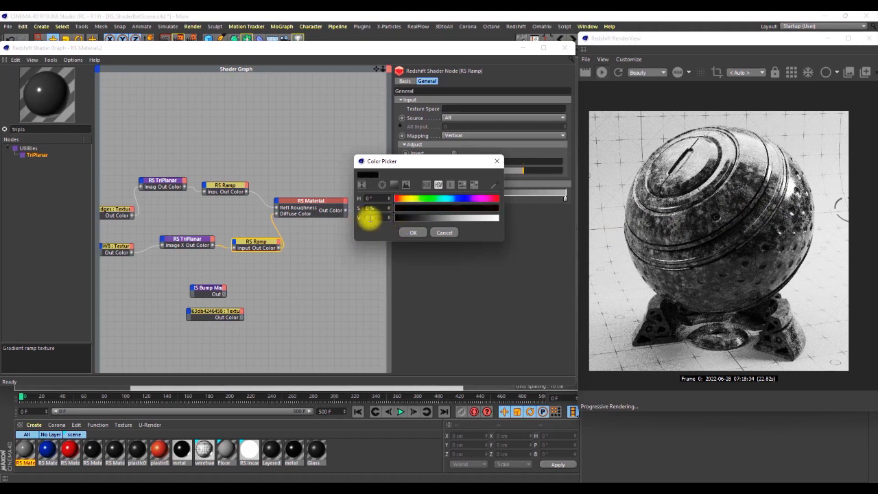
left_click_drag(400, 219, 409, 220)
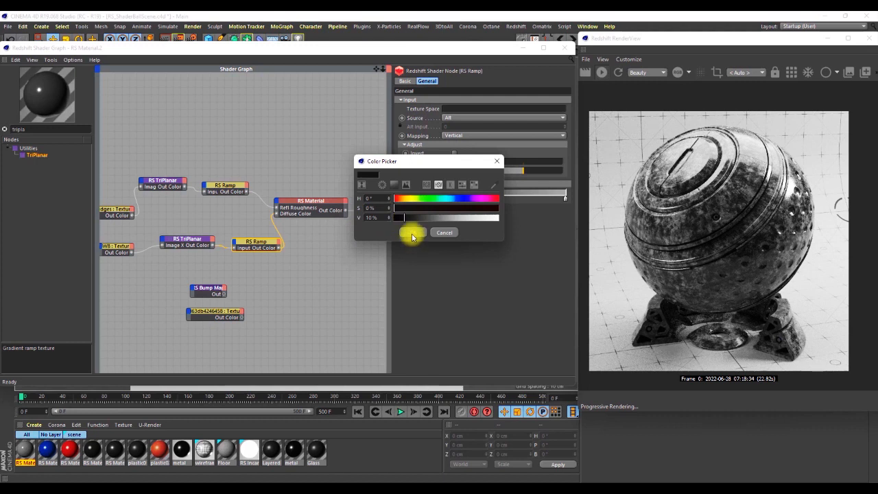
left_click(412, 232)
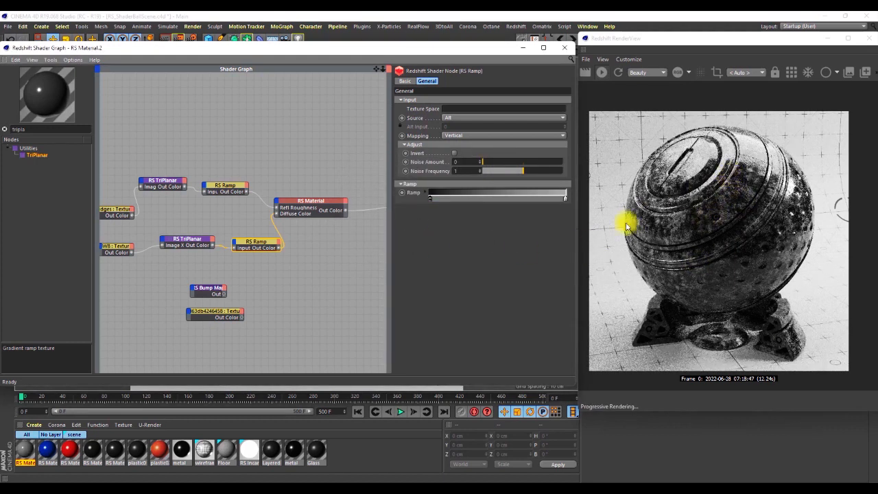
Arrange the 5d63db4246458 texture beneath BW8 with the Bump Map node below it, and connect the texture to the second TriPlanar's Image X.
left_click(209, 323)
left_click_drag(210, 311, 121, 292)
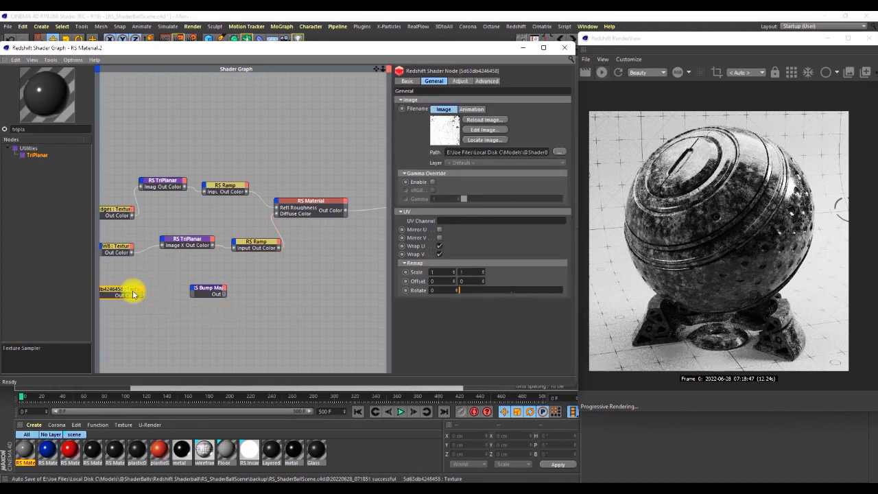
left_click_drag(203, 290, 266, 320)
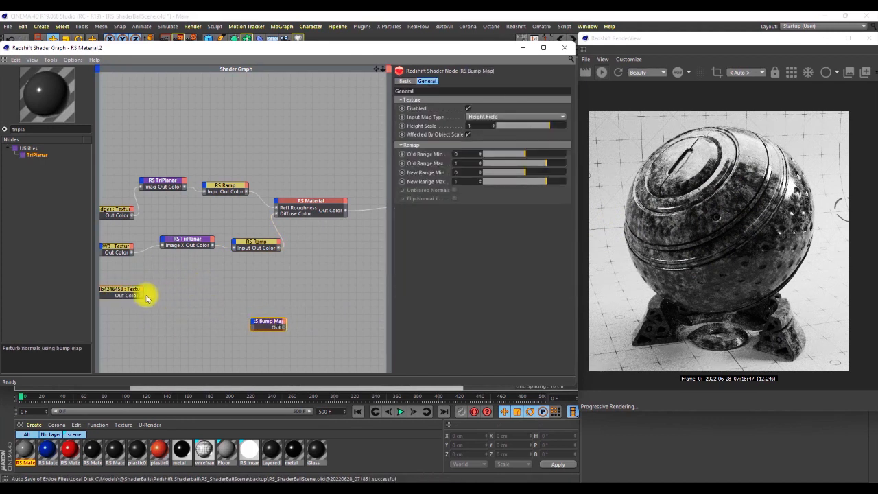
left_click_drag(142, 295, 162, 245)
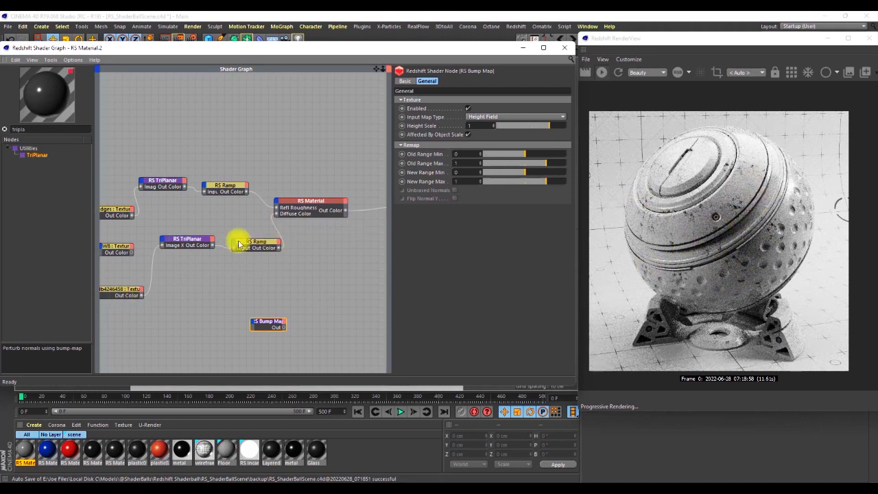
Duplicate the second TriPlanar and Ramp pair below and route the 5d63db4246458 texture through the copies into the RS Material's Diffuse Color.
left_click_drag(262, 261, 202, 281)
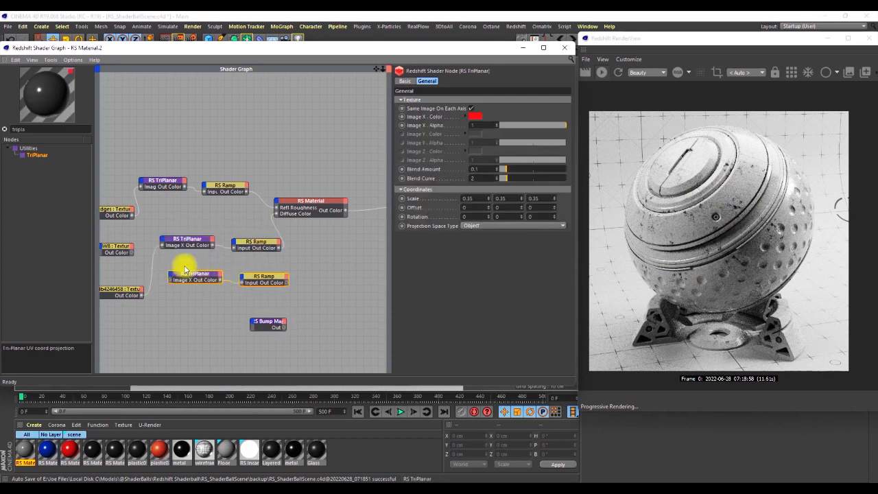
left_click_drag(141, 295, 169, 286)
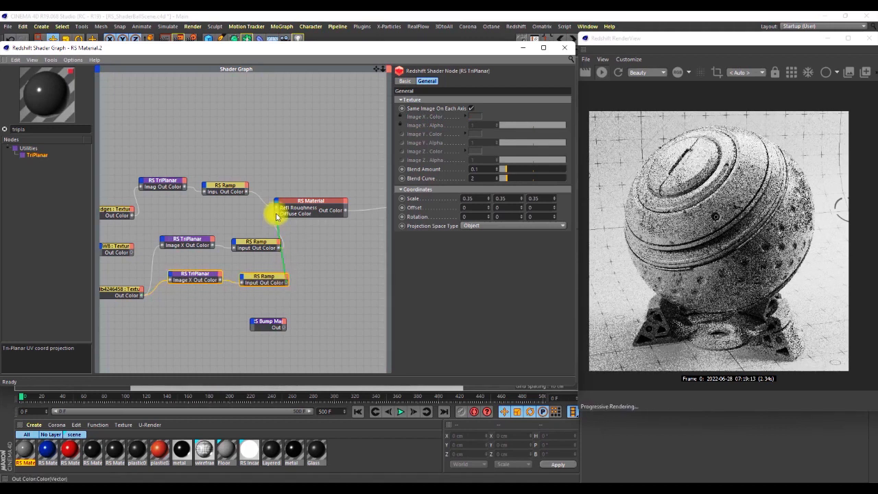
left_click_drag(281, 228, 276, 214)
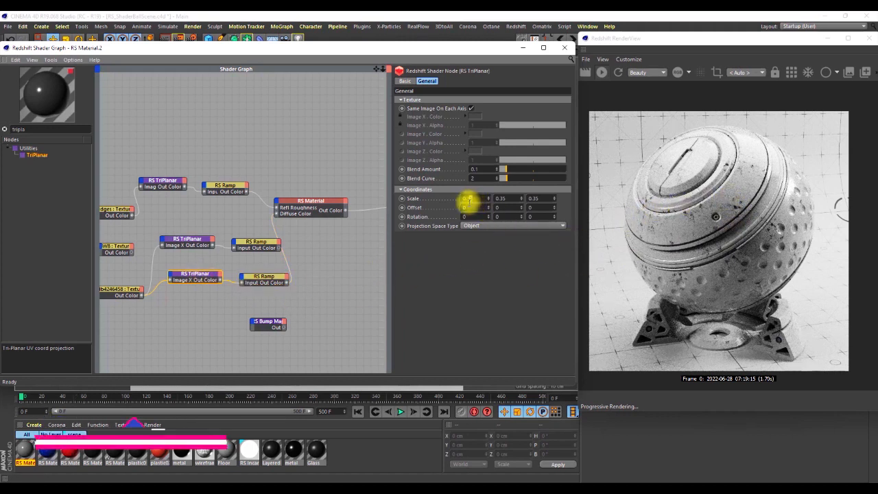
Set the third TriPlanar's scale to 0.5 on all axes and check the scratch pattern on the rendered ball.
type("5")
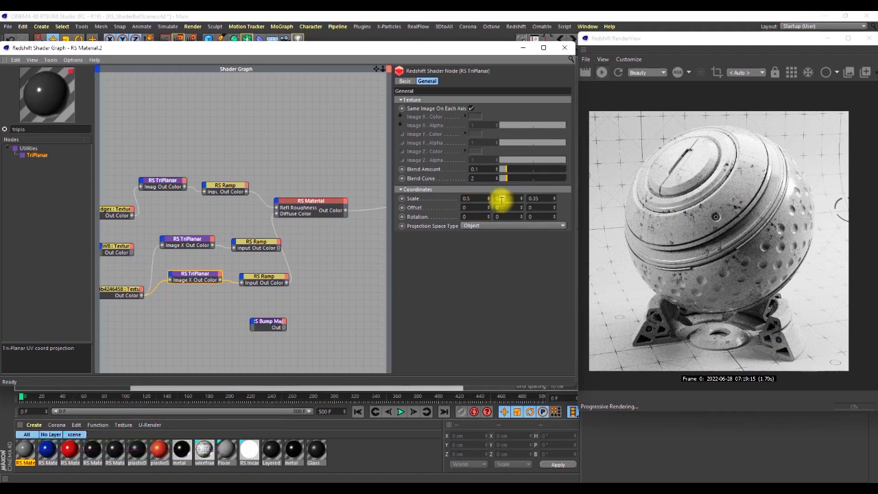
type("5")
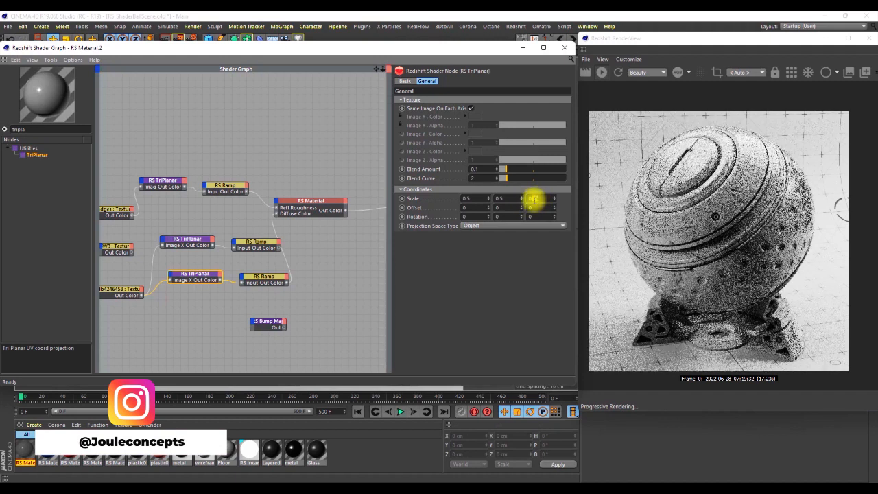
type("5")
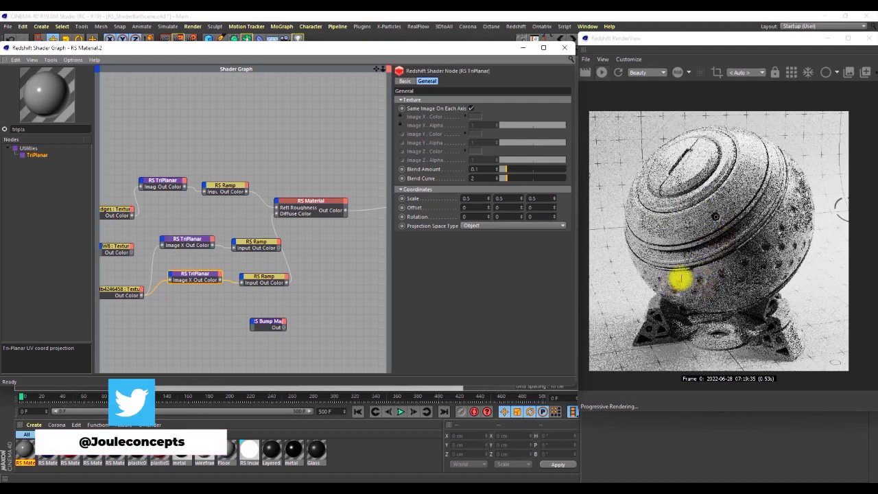
scroll(699, 197, "up", 6)
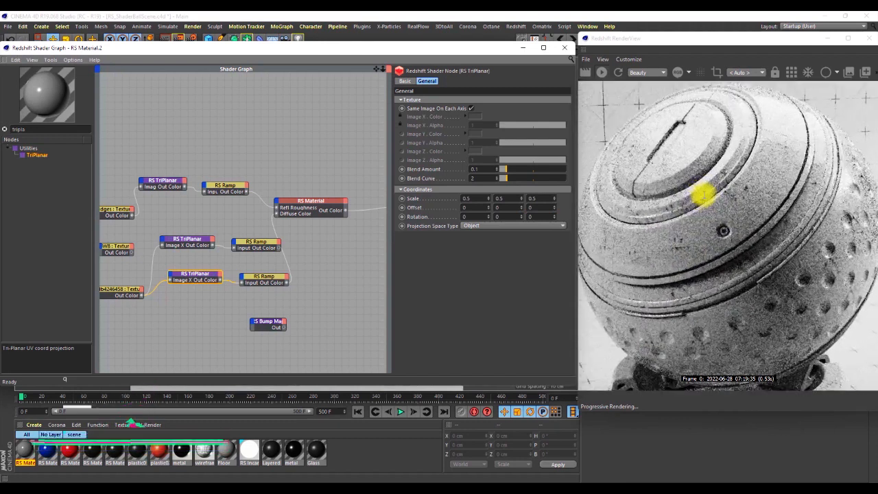
scroll(703, 197, "down", 6)
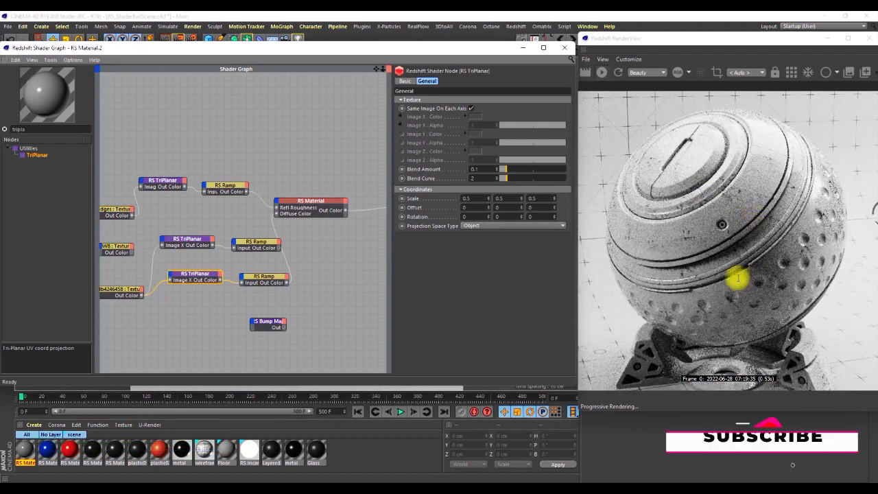
scroll(685, 226, "down", 4)
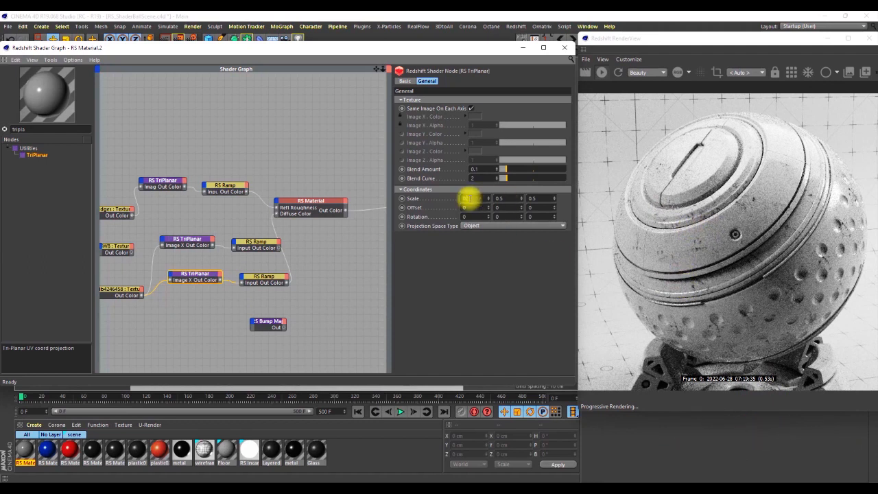
Set the third TriPlanar's X, Y and Z scale to 0.15.
left_click(469, 198)
type("1")
left_click(500, 198)
type("1")
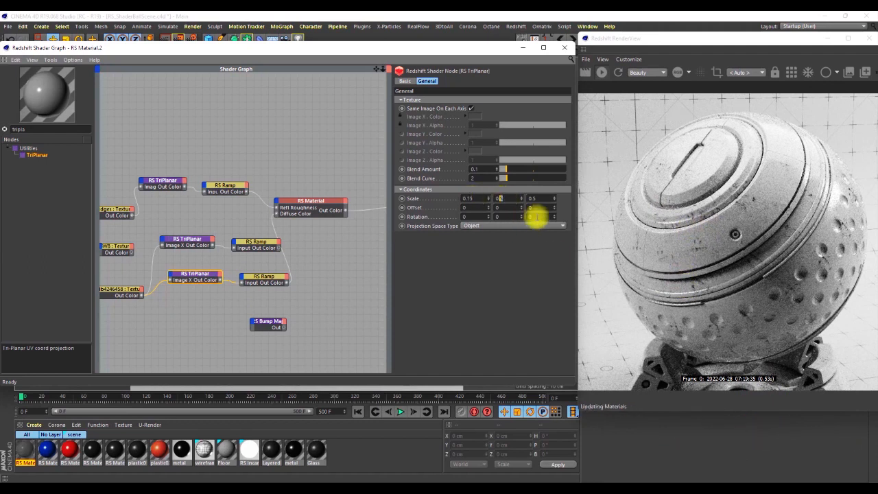
left_click(541, 197)
key("BackSpace")
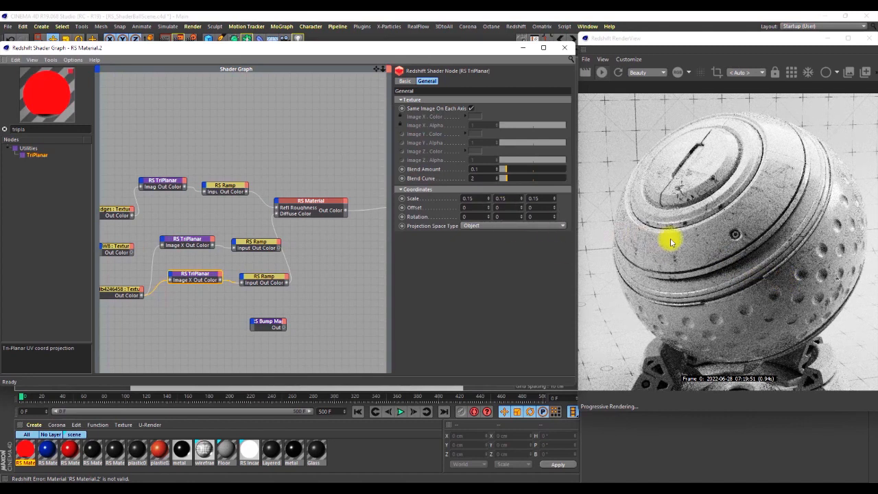
Examine the scratch detail on the shader ball's cap and rings up close in the render view.
scroll(789, 173, "up", 4)
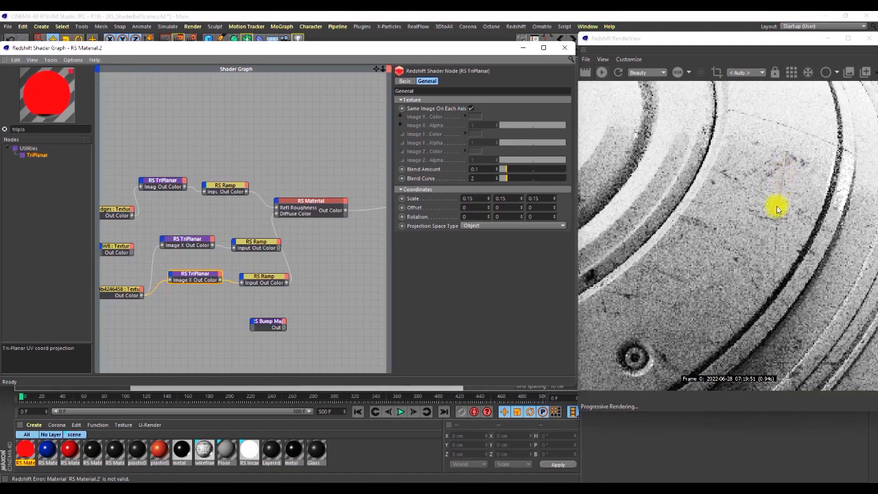
scroll(777, 212, "down", 4)
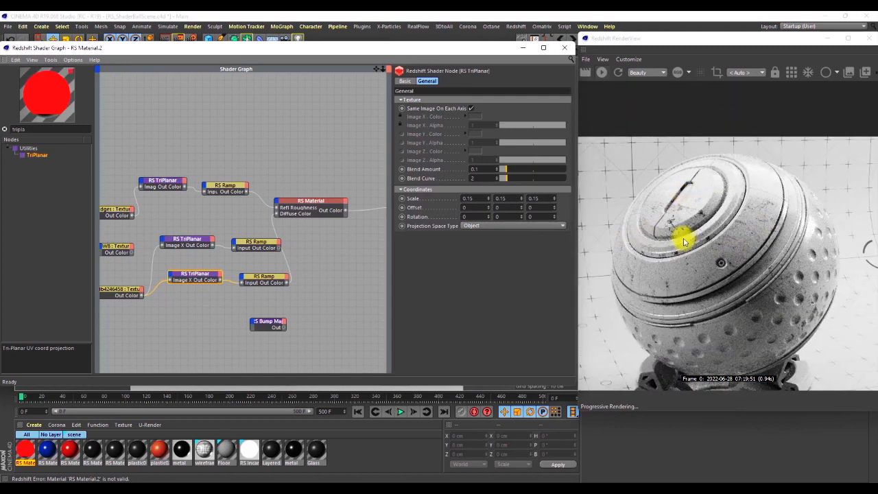
scroll(685, 233, "up", 3)
scroll(692, 240, "down", 2)
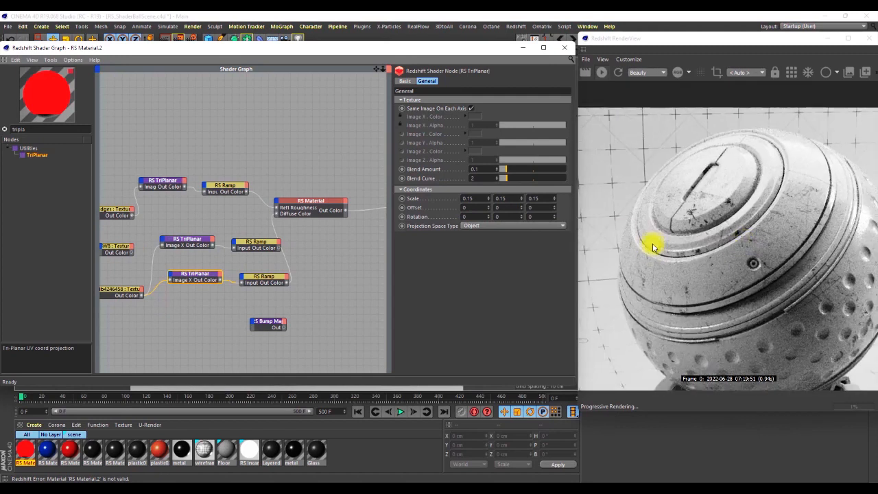
scroll(653, 237, "up", 3)
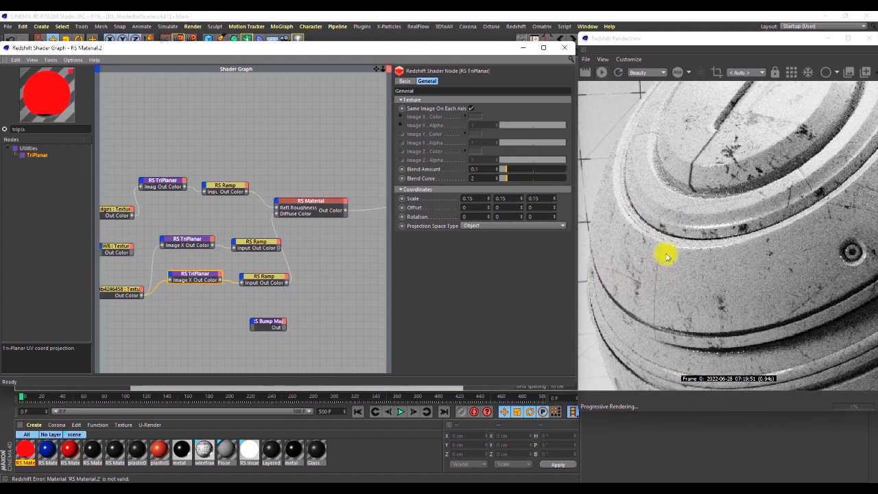
scroll(663, 244, "down", 3)
scroll(686, 220, "up", 2)
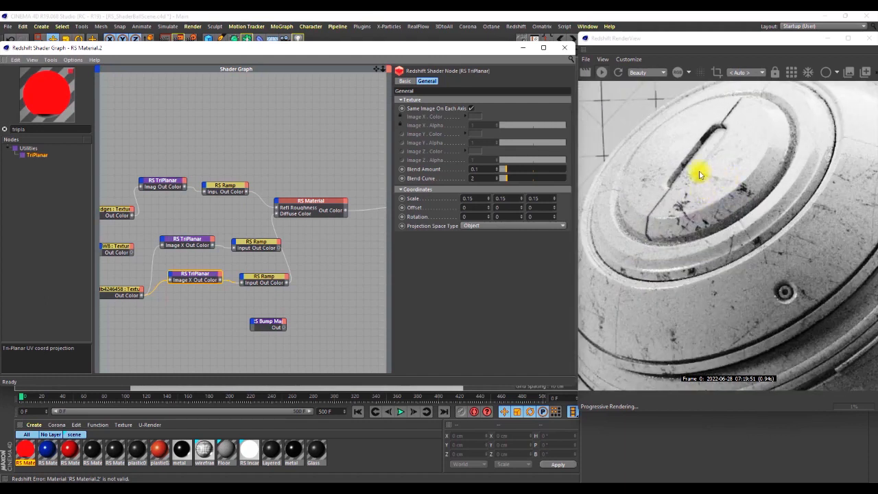
scroll(690, 190, "down", 4)
Set the white end knot of the third Ramp's gradient to grey with a 50% value.
left_click_drag(255, 276, 252, 276)
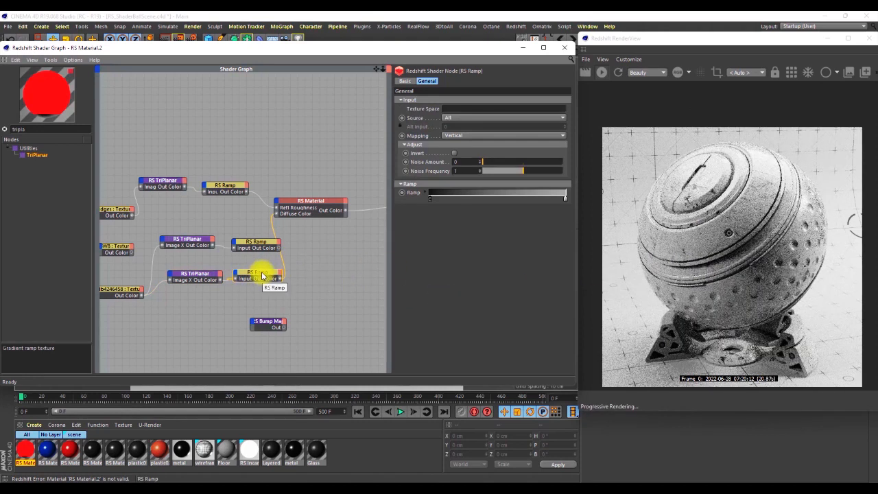
double_click(429, 201)
left_click(410, 230)
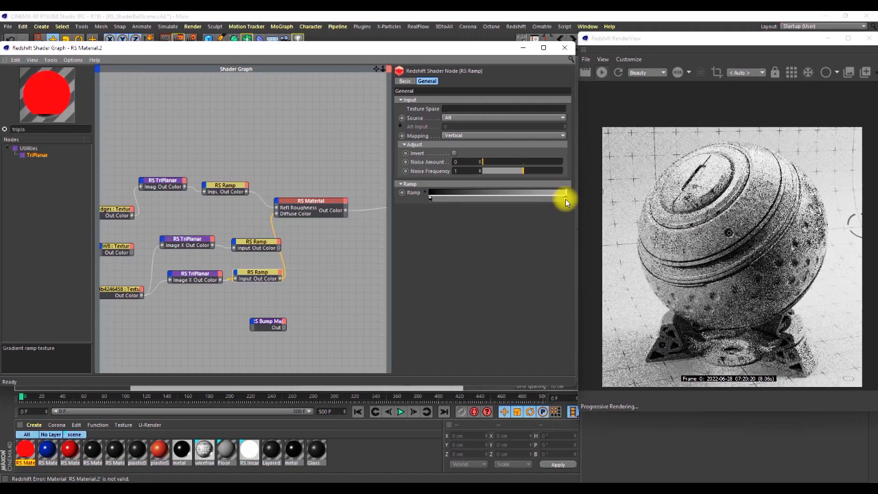
double_click(565, 198)
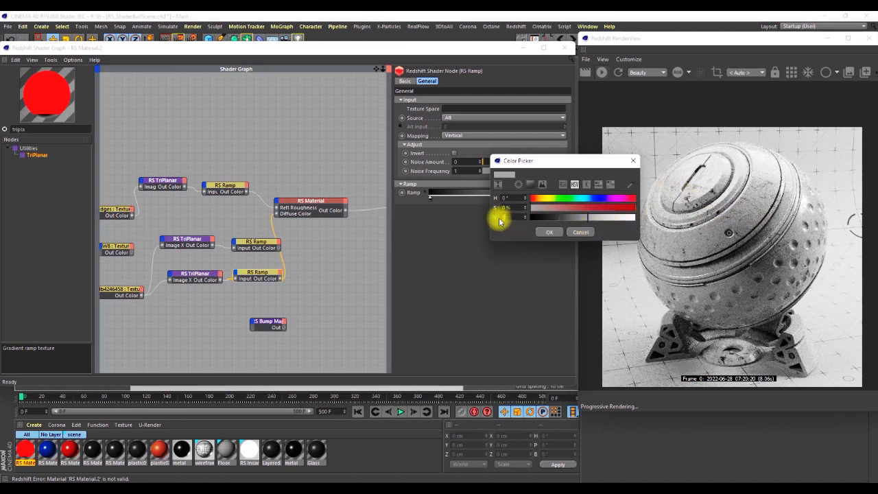
left_click(552, 233)
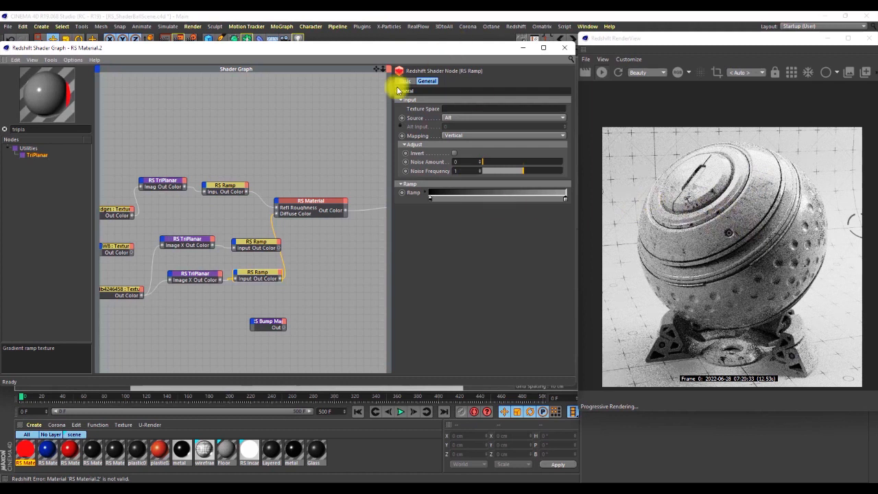
Move the second TriPlanar and Ramp pair up and reconnect its Image X input to the BW8 texture.
left_click_drag(235, 223, 192, 251)
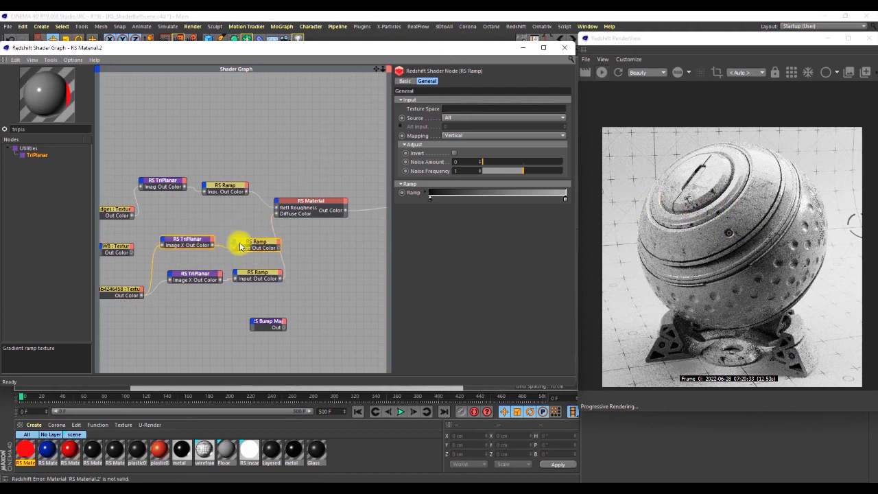
mouse_move(247, 243)
left_mouse_down()
mouse_move(229, 243)
mouse_move(234, 237)
left_mouse_up()
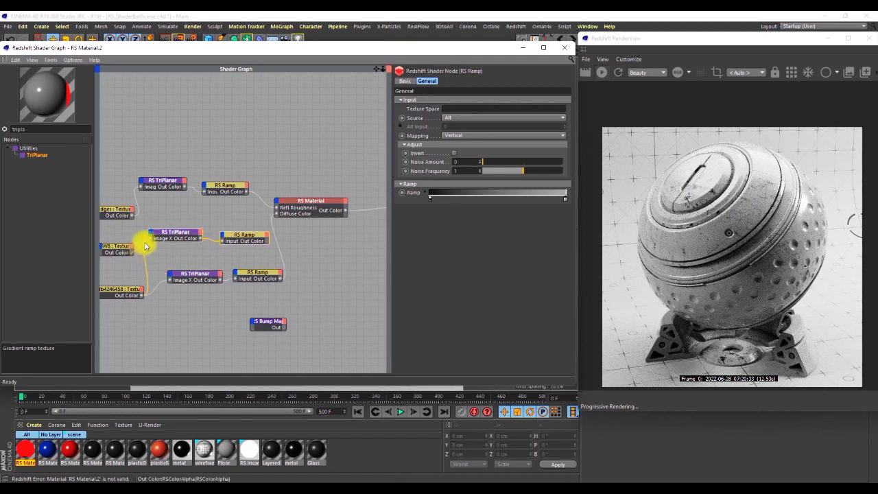
left_click_drag(150, 241, 151, 239)
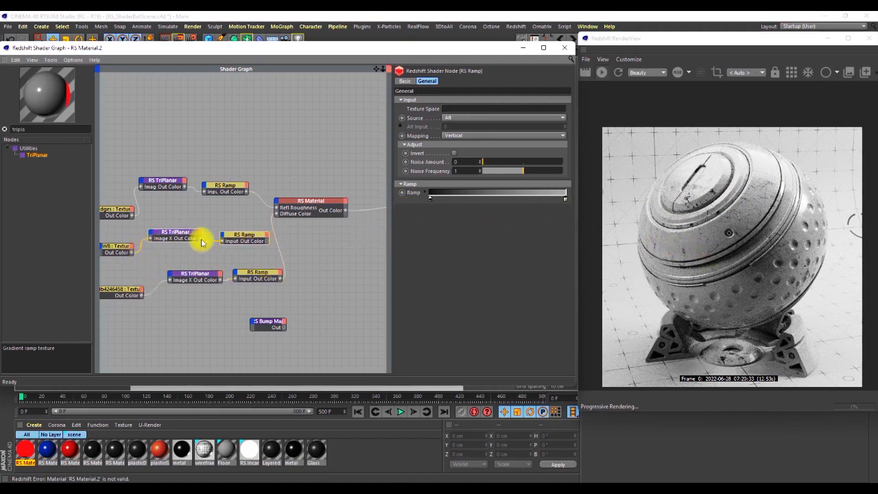
Arrange the smudge, BW8 and scratch node chains into three separate rows with room before the RS Material.
scroll(339, 230, "down", 2)
scroll(230, 229, "up", 3)
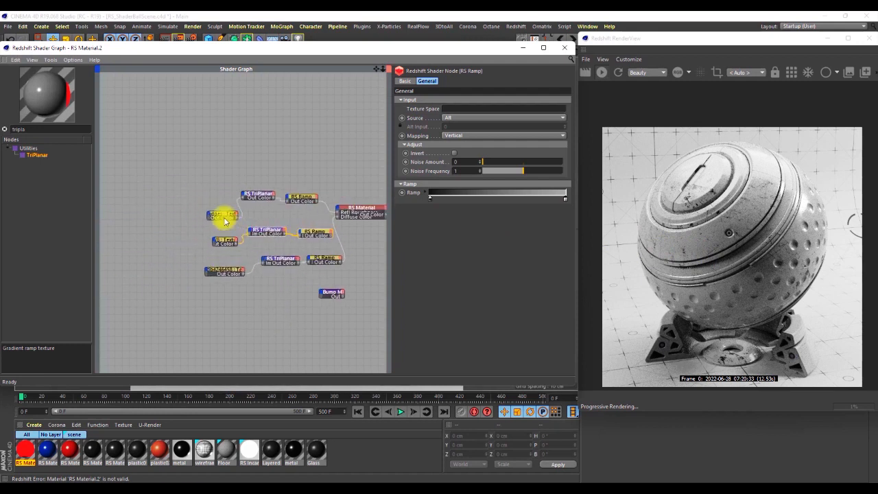
left_click_drag(225, 218, 213, 203)
left_click_drag(329, 160, 187, 210)
left_click_drag(299, 200, 244, 171)
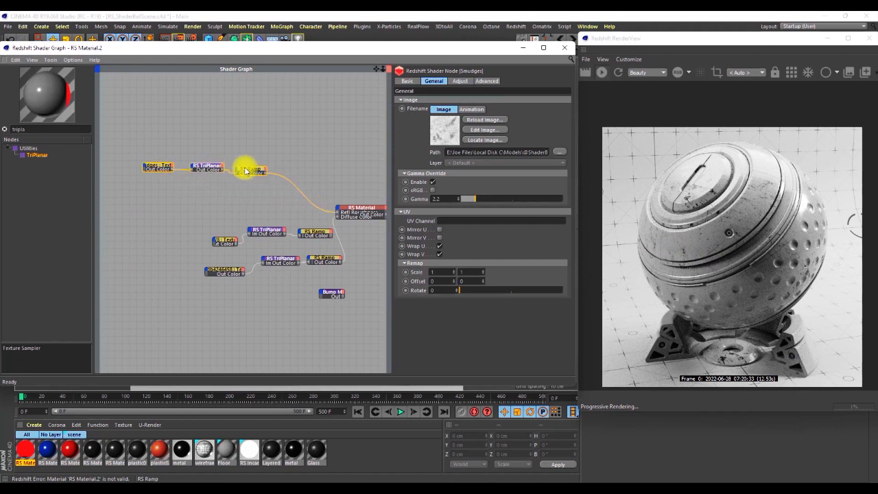
left_click_drag(329, 215, 218, 204)
left_click_drag(308, 245, 209, 277)
left_click_drag(309, 260, 240, 255)
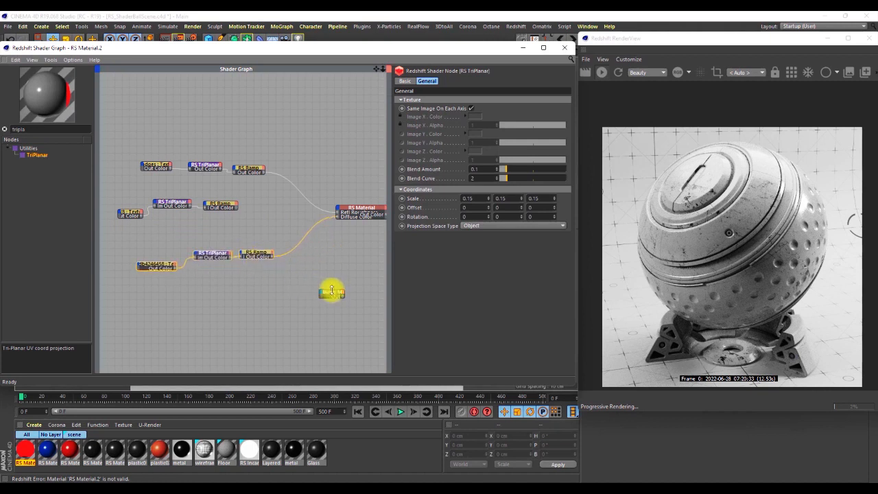
Feed the scratch branch's Ramp into the Bump Map's Input and connect the Bump Map to the RS Material's overall Bump Input.
left_click_drag(334, 295, 300, 259)
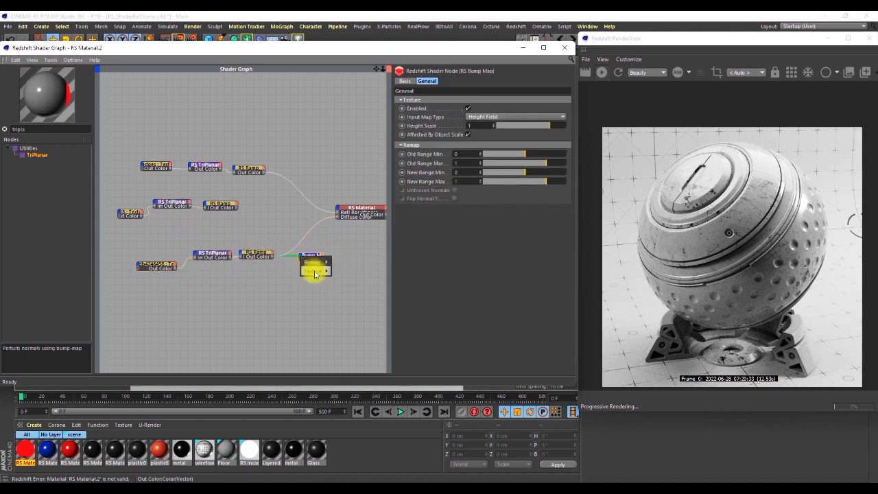
left_click(337, 268)
scroll(329, 222, "up", 2)
scroll(329, 223, "up", 3)
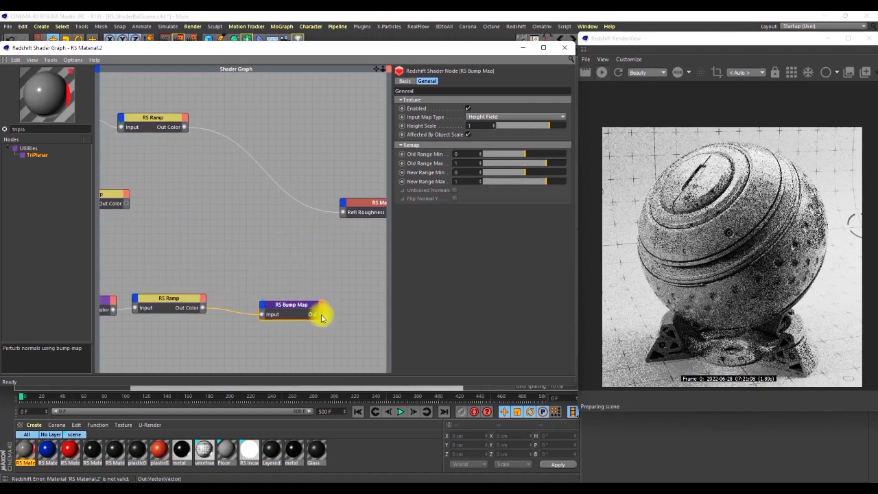
left_click_drag(336, 230, 345, 207)
mouse_move(415, 273)
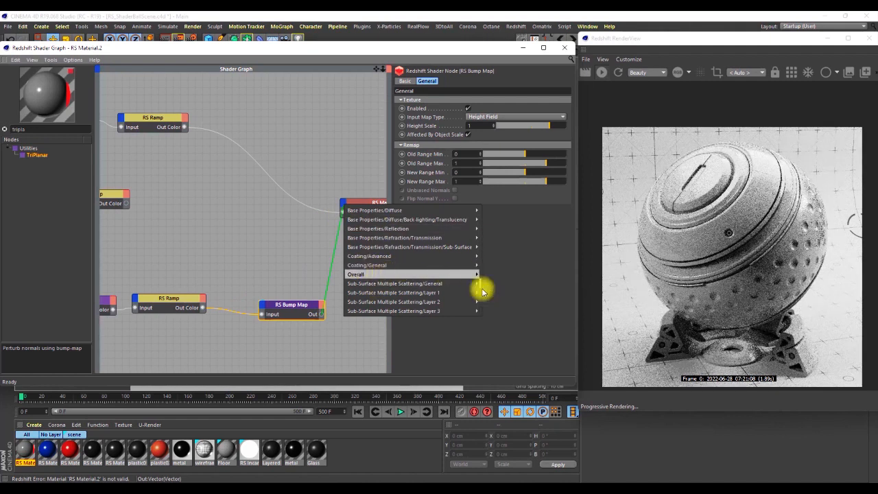
mouse_move(464, 275)
left_click(490, 299)
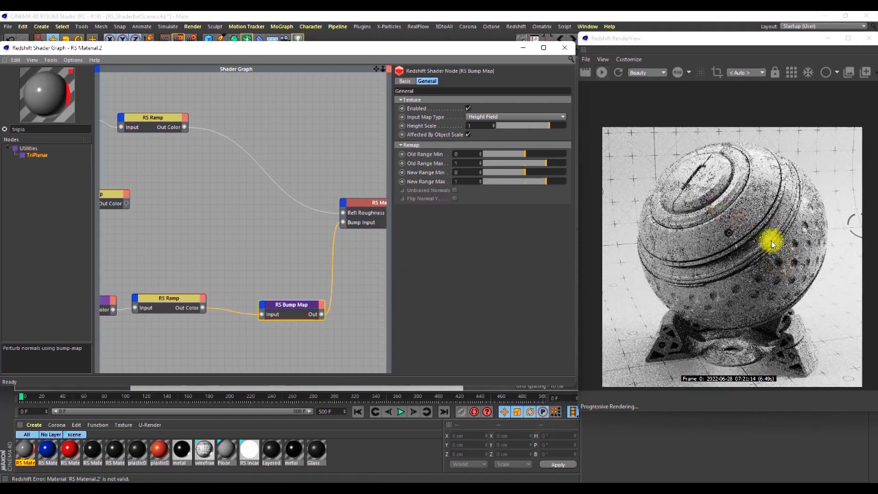
Examine the scratch bump on the shader ball's cap and rings in the render view.
scroll(737, 194, "up", 3)
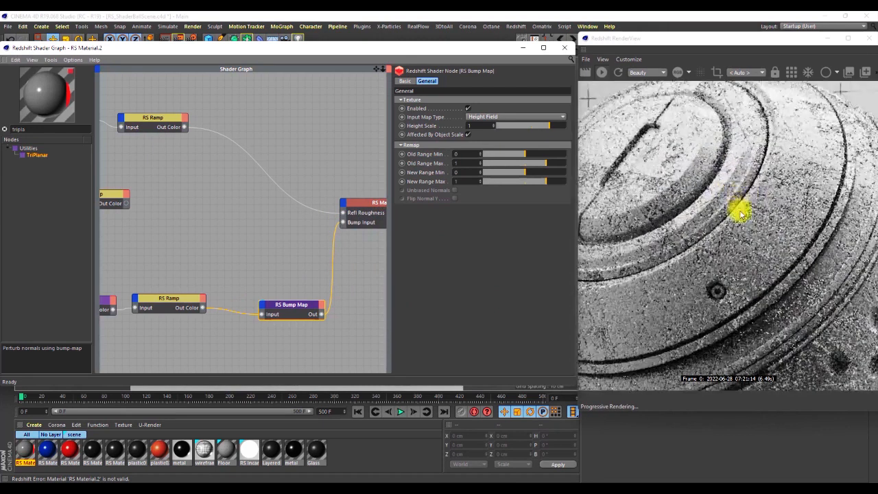
scroll(766, 204, "down", 2)
scroll(743, 199, "down", 1)
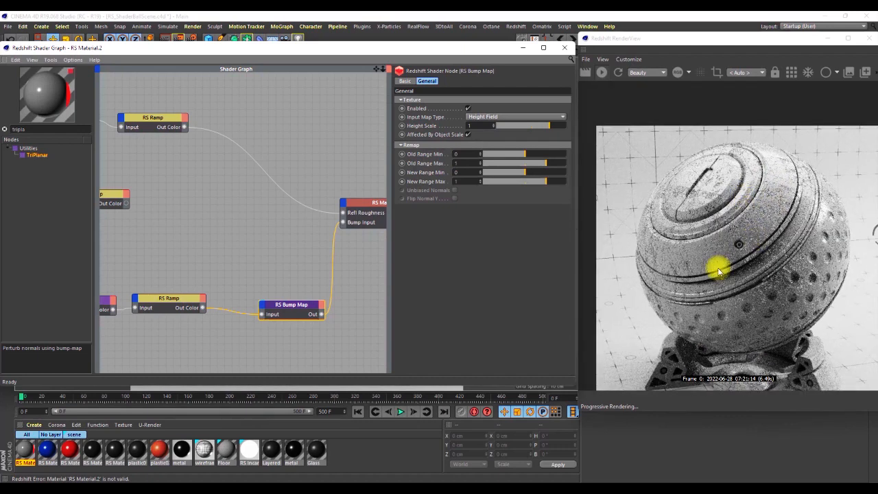
scroll(702, 202, "up", 1)
scroll(802, 211, "up", 2)
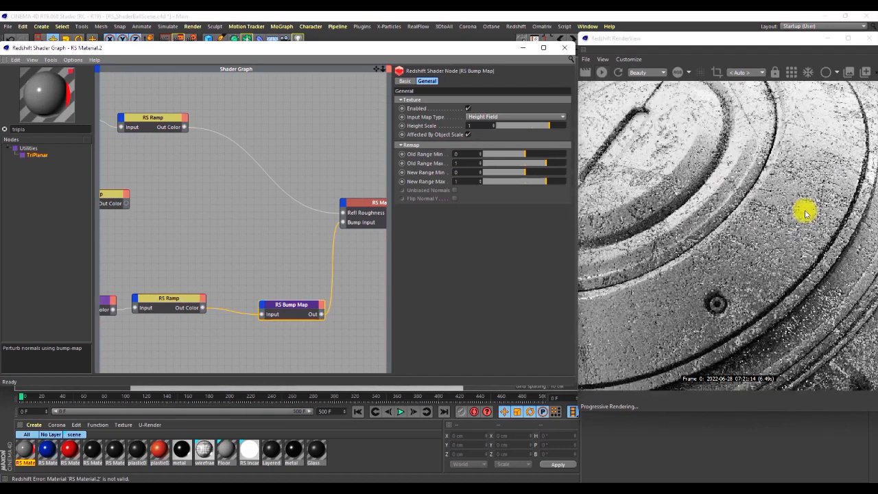
scroll(801, 212, "down", 3)
scroll(707, 168, "down", 1)
scroll(760, 200, "up", 1)
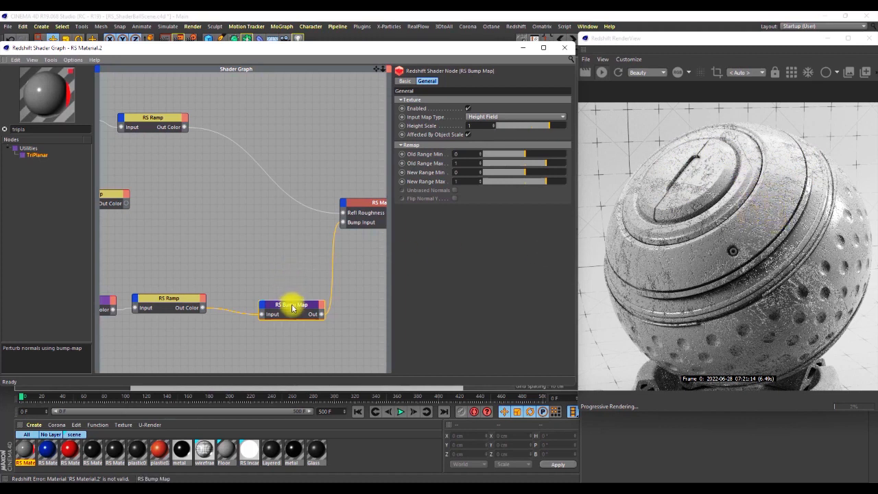
Set the Bump Map's Height Scale to 0.1 and restrict rendering to a region across the upper part of the ball.
left_click_drag(292, 307, 270, 302)
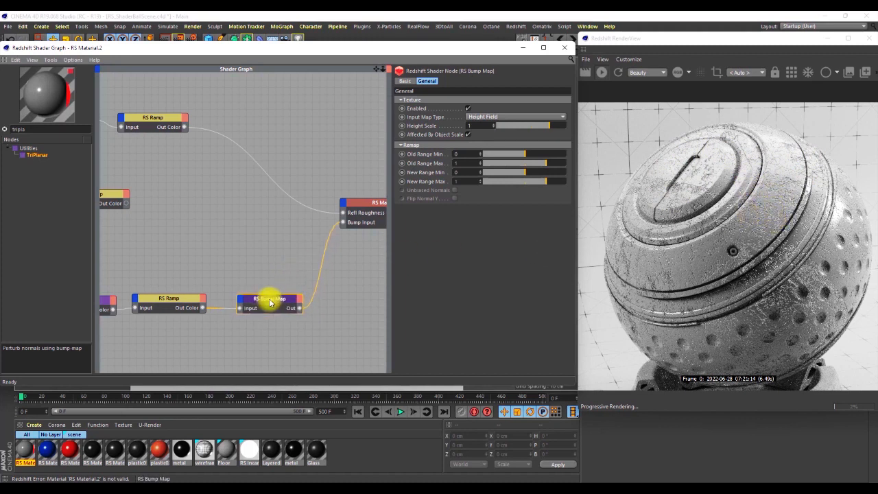
left_click(469, 126)
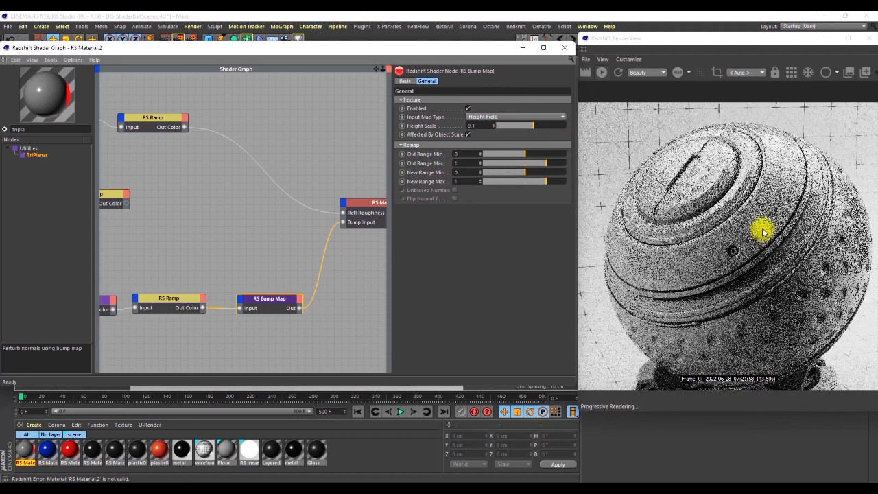
left_click(716, 72)
left_click_drag(686, 251, 663, 156)
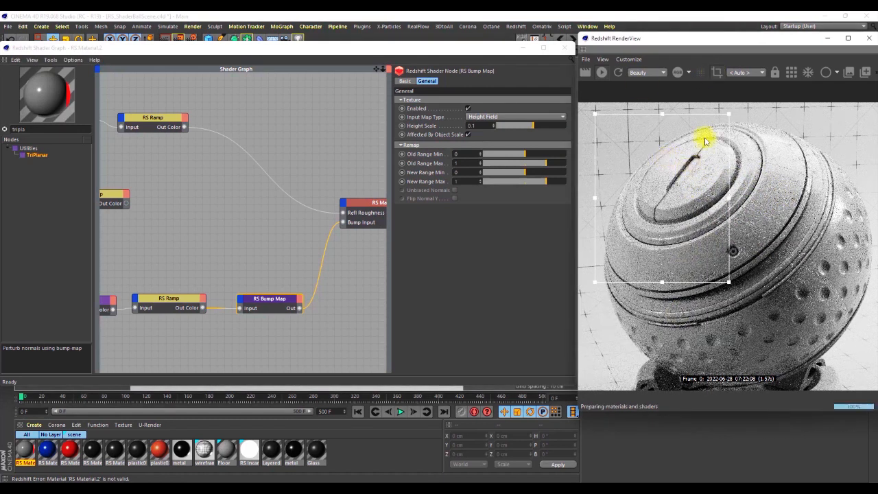
left_click_drag(728, 280, 840, 206)
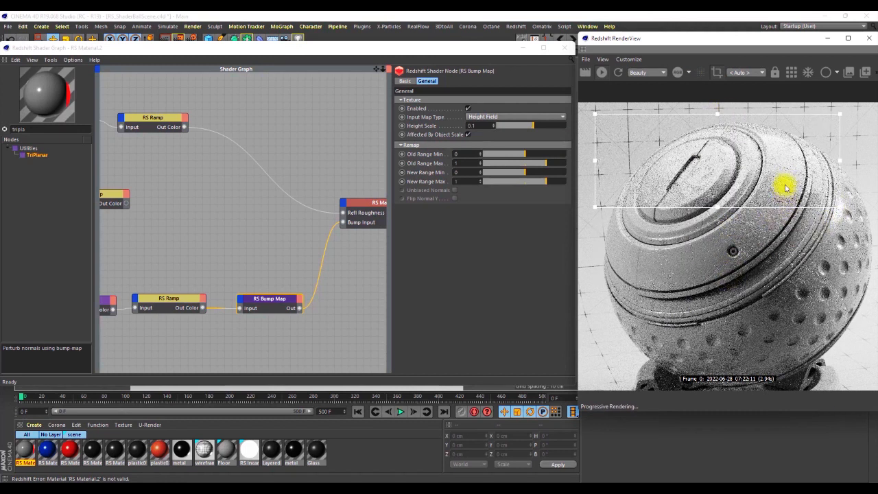
Set the Bump Map's Height Scale to 0.02.
left_click(482, 126)
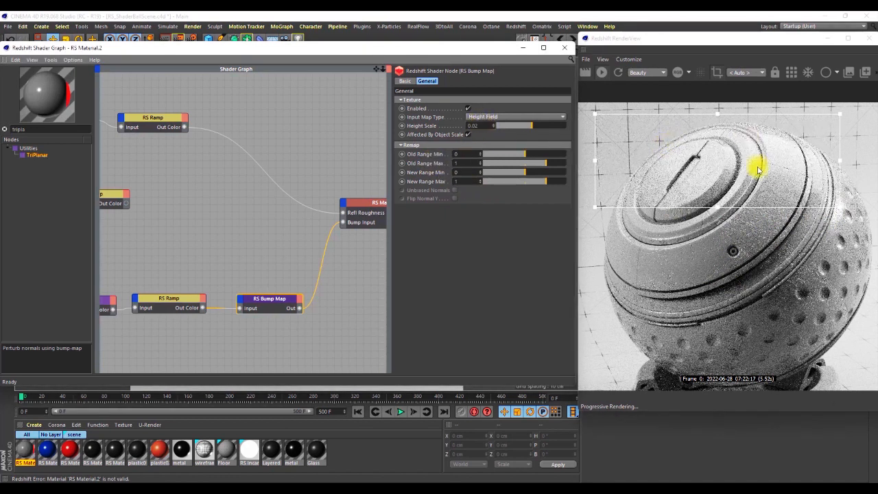
Inspect the reduced scratch bump inside the render region, comparing close-ups of the rings and cap with the whole ball.
scroll(784, 172, "up", 5)
scroll(766, 182, "down", 5)
scroll(827, 188, "up", 5)
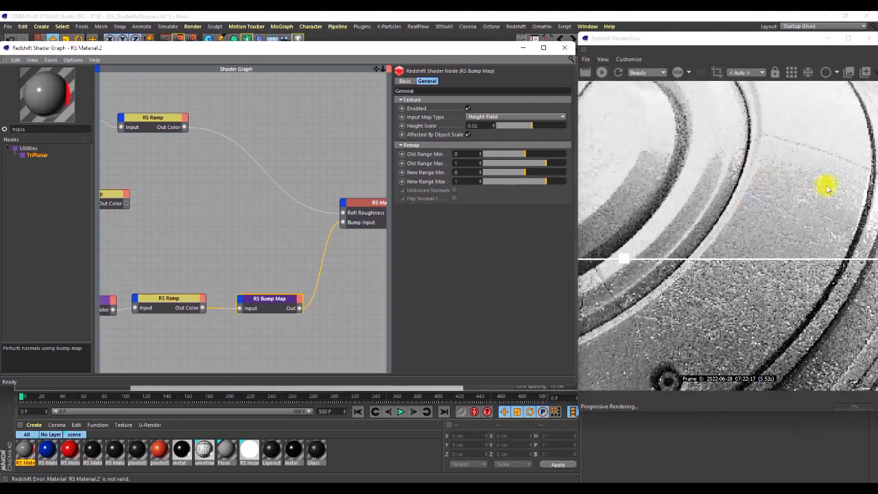
scroll(762, 178, "down", 5)
scroll(772, 183, "up", 5)
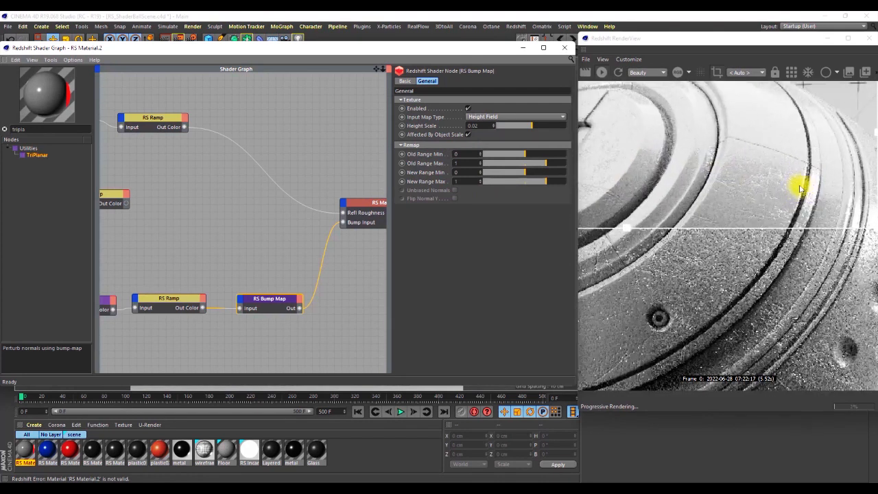
scroll(749, 198, "up", 3)
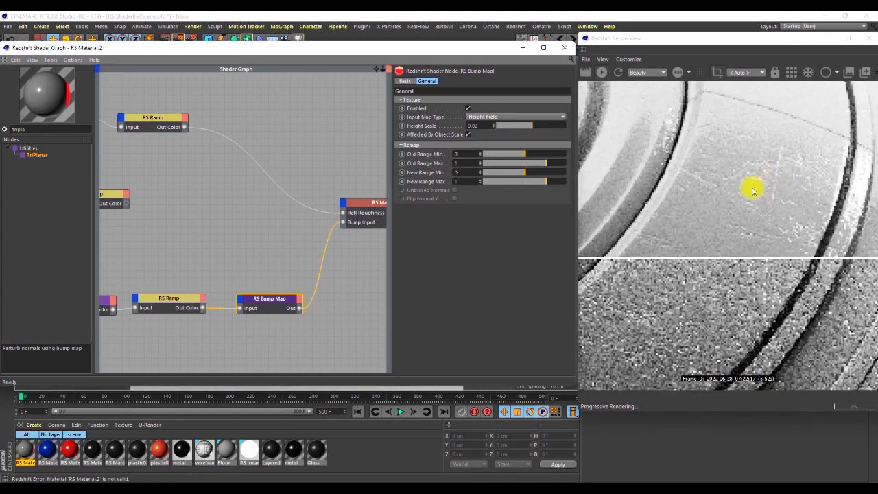
scroll(754, 189, "down", 5)
scroll(651, 178, "up", 3)
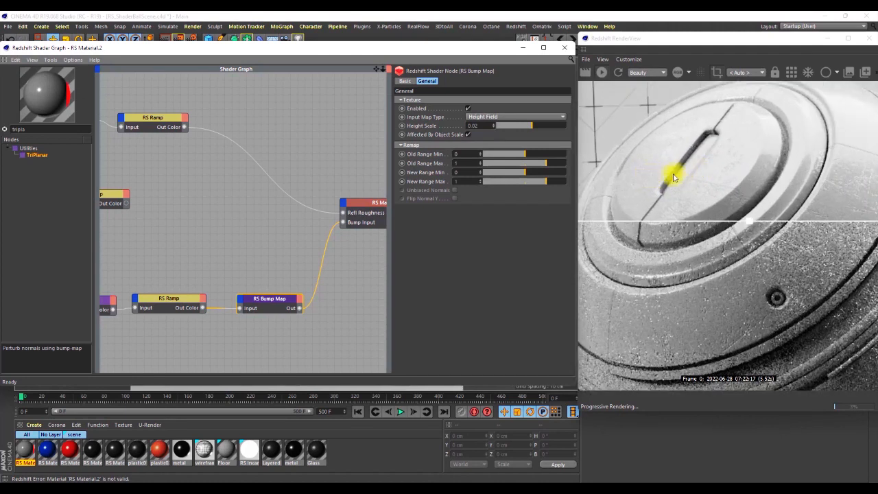
scroll(679, 173, "down", 2)
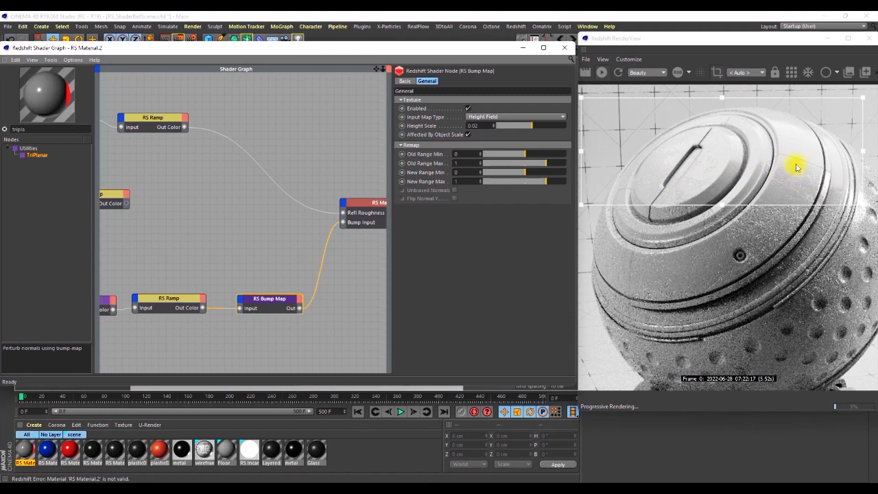
scroll(690, 181, "up", 3)
scroll(738, 172, "down", 5)
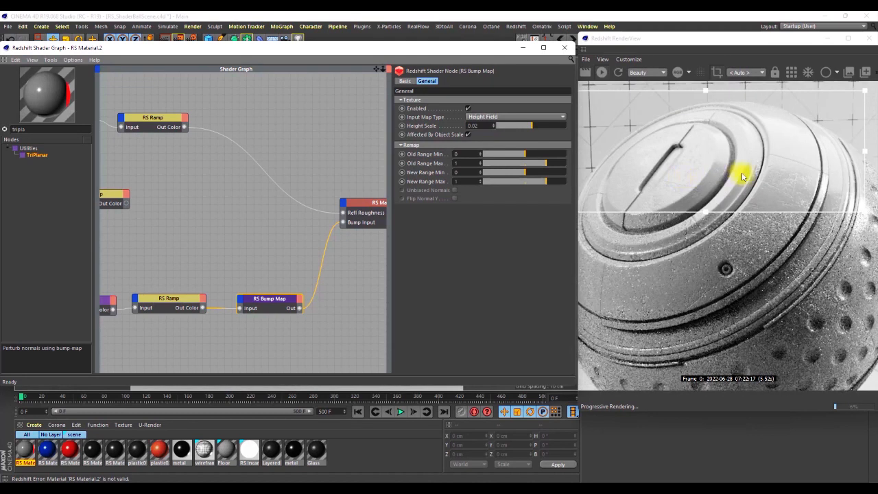
scroll(773, 186, "up", 2)
scroll(773, 187, "up", 4)
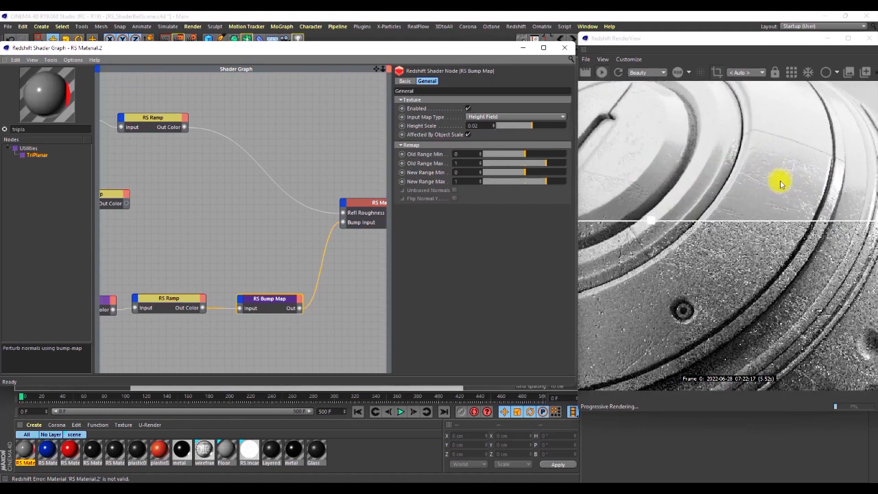
scroll(779, 182, "down", 5)
scroll(794, 190, "up", 5)
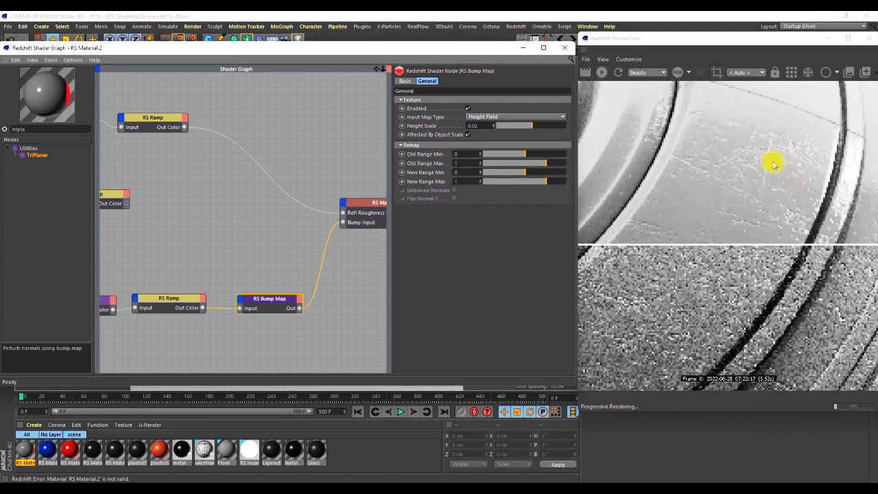
scroll(768, 177, "down", 5)
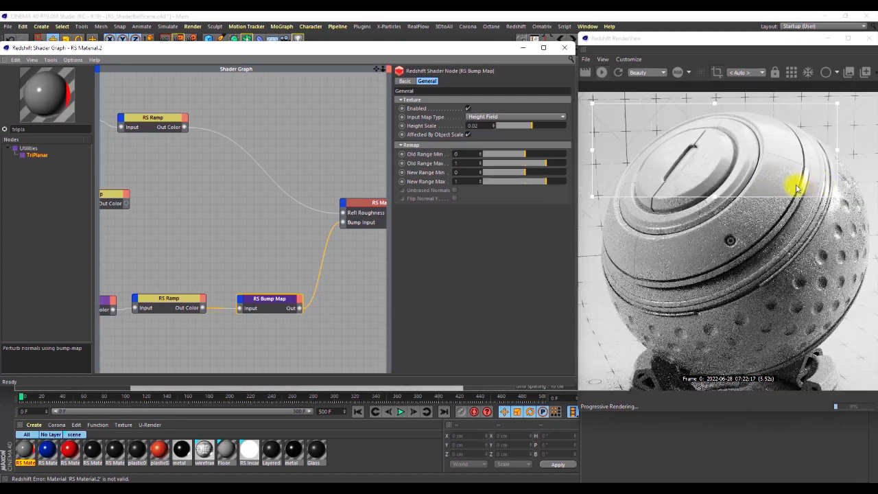
scroll(660, 179, "up", 5)
scroll(754, 192, "down", 5)
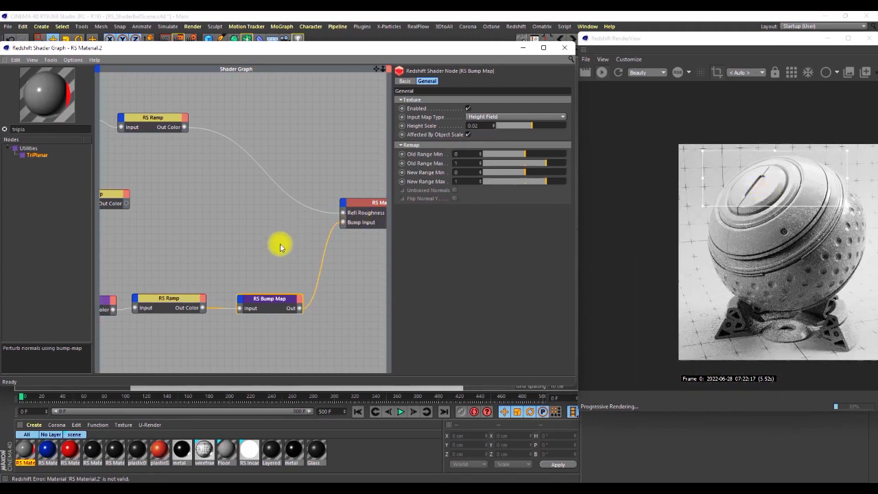
Duplicate the RS Bump Map into the middle texture chain after its RS Ramp and connect it to the RS Material's Bump Input.
left_click_drag(263, 300, 226, 211)
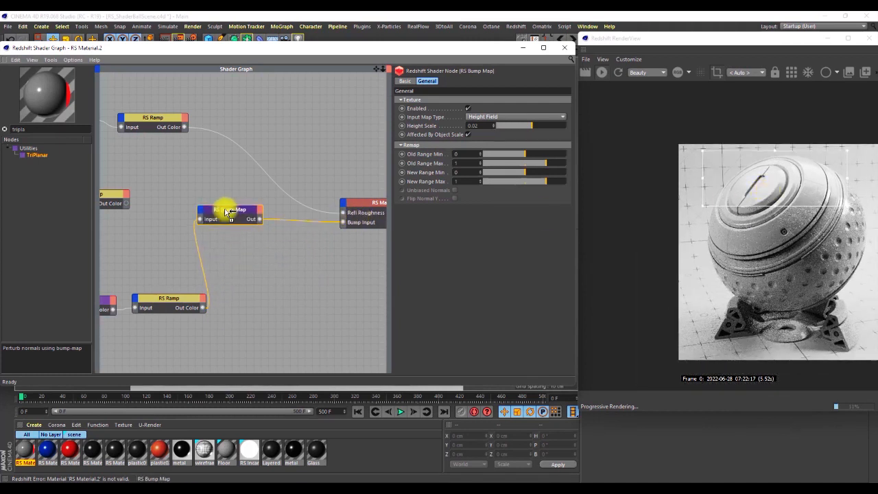
scroll(309, 267, "down", 2)
scroll(220, 229, "up", 3)
left_click_drag(232, 239, 290, 245)
scroll(182, 235, "down", 1)
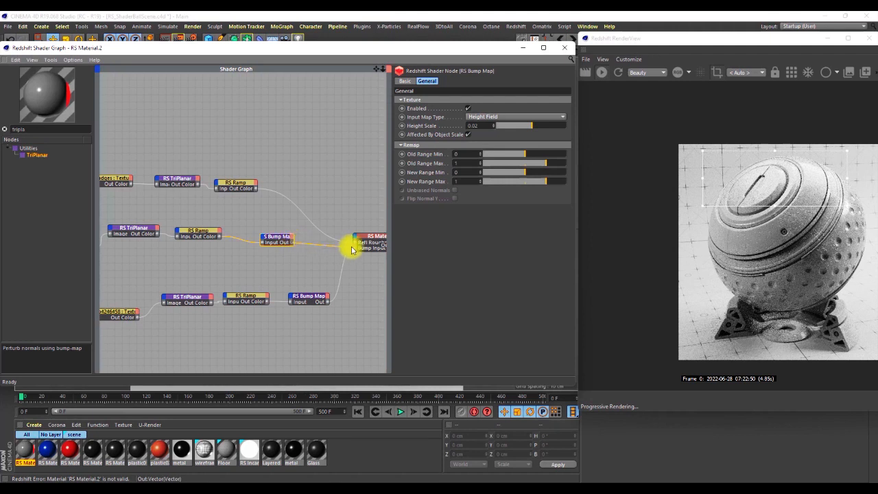
left_click_drag(354, 247, 356, 247)
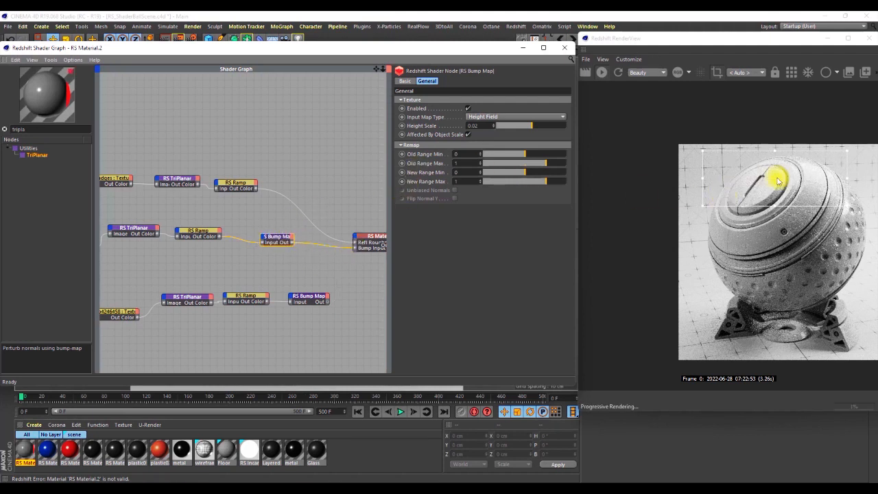
Check the middle chain's bump on the cap and rings, and set its Bump Map's Height Scale to 0.04.
scroll(777, 181, "up", 5)
scroll(770, 188, "down", 3)
scroll(790, 201, "up", 4)
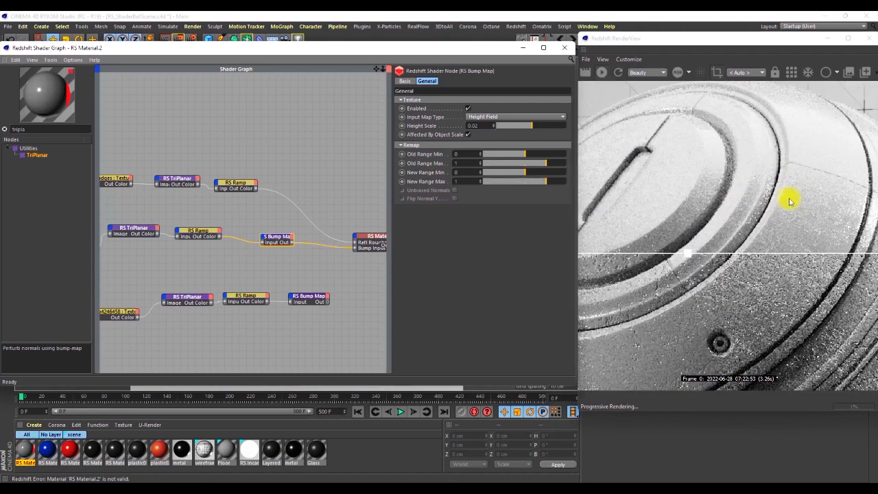
scroll(731, 195, "down", 2)
left_click_drag(706, 229, 703, 245)
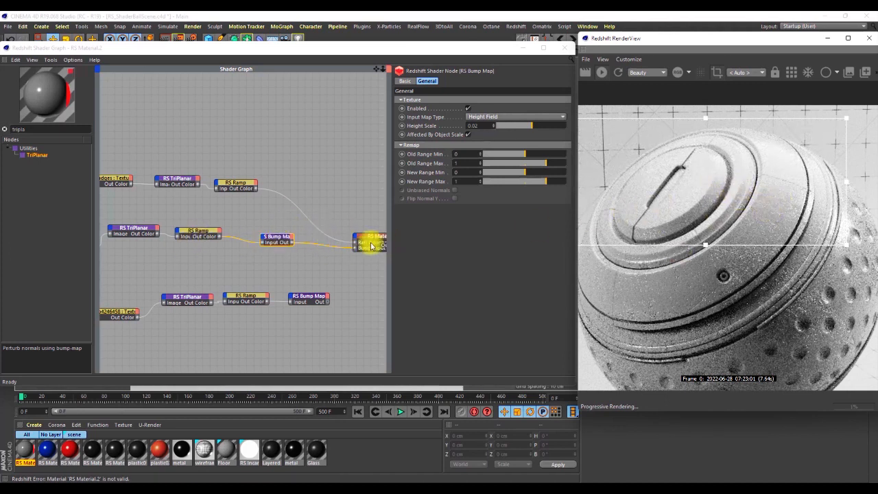
left_click(281, 240)
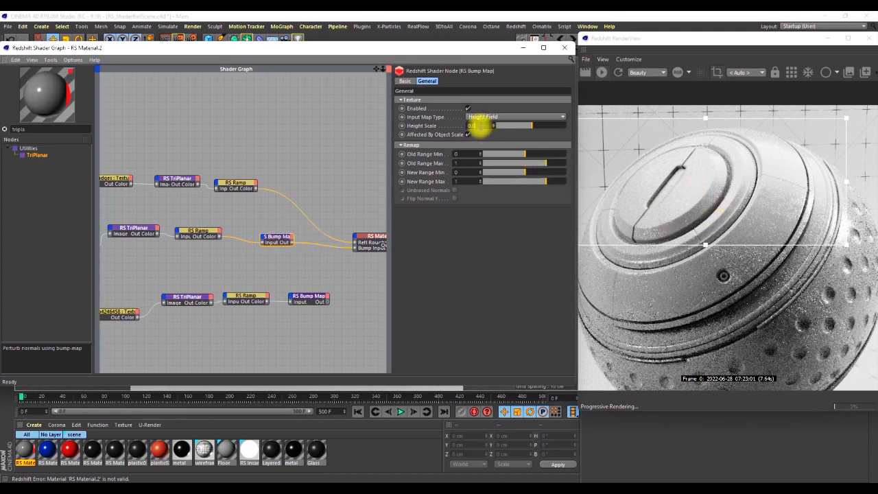
key("Return")
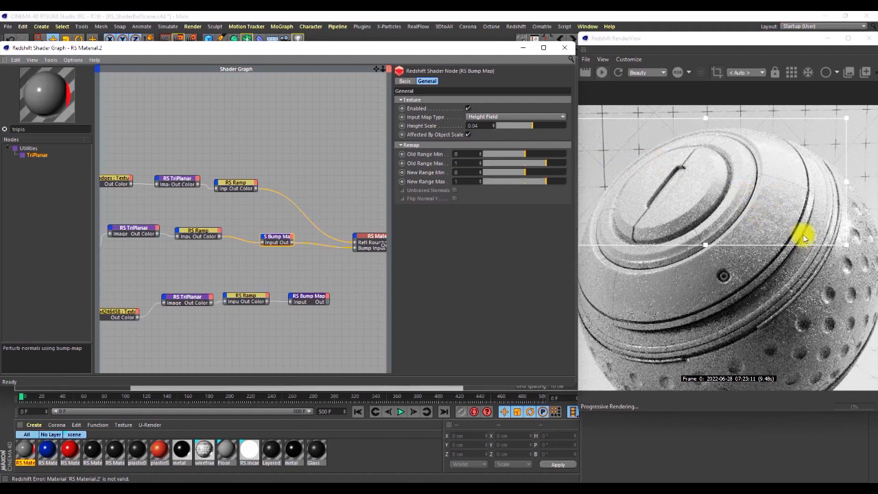
Compare close and wide views of the bump across the rings and cap, and return the Height Scale to 0.02.
scroll(785, 222, "up", 9)
scroll(786, 220, "down", 8)
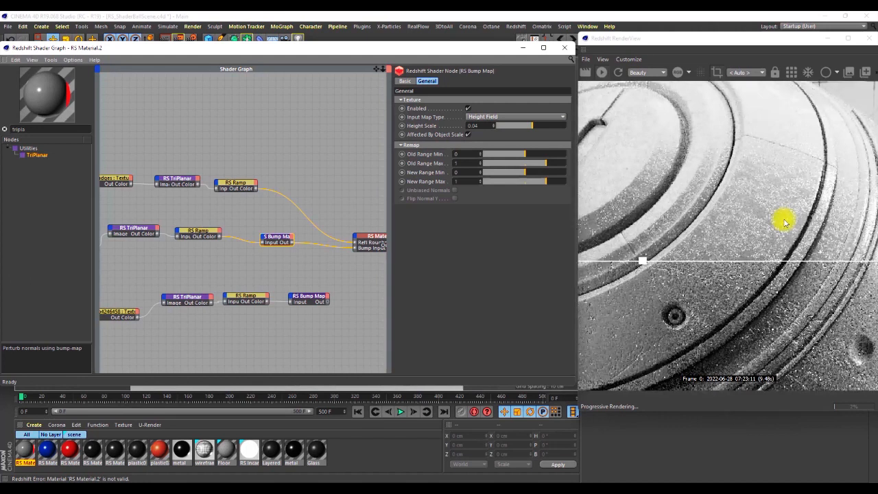
scroll(781, 220, "down", 3)
scroll(705, 196, "up", 5)
scroll(802, 216, "down", 3)
scroll(803, 218, "up", 3)
scroll(795, 220, "down", 3)
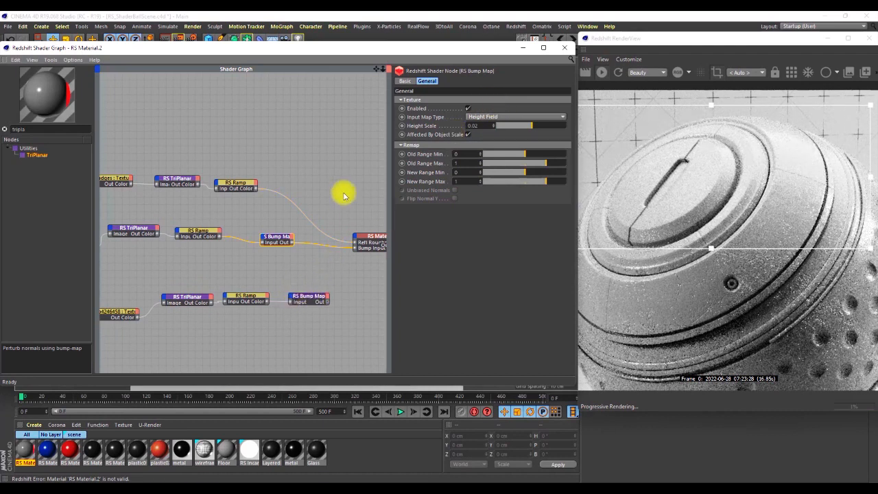
Move the two bump texture chains closer together, one directly above the other.
scroll(336, 237, "down", 2)
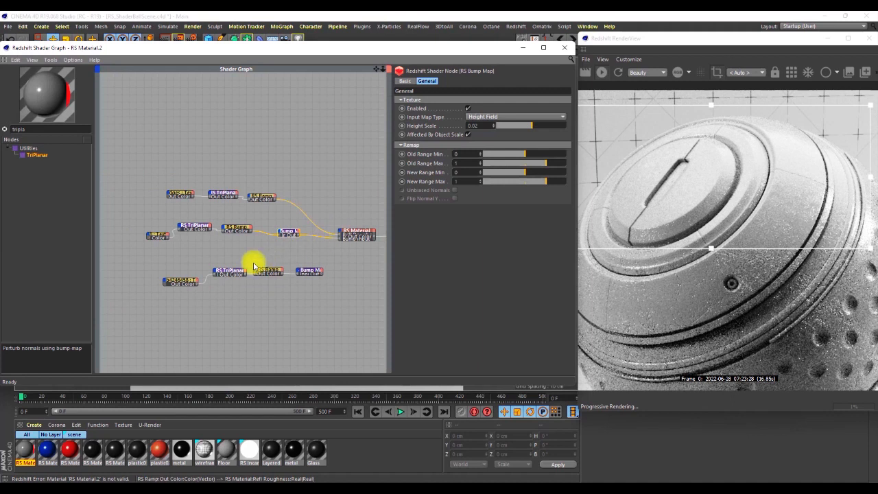
left_click_drag(318, 304, 163, 261)
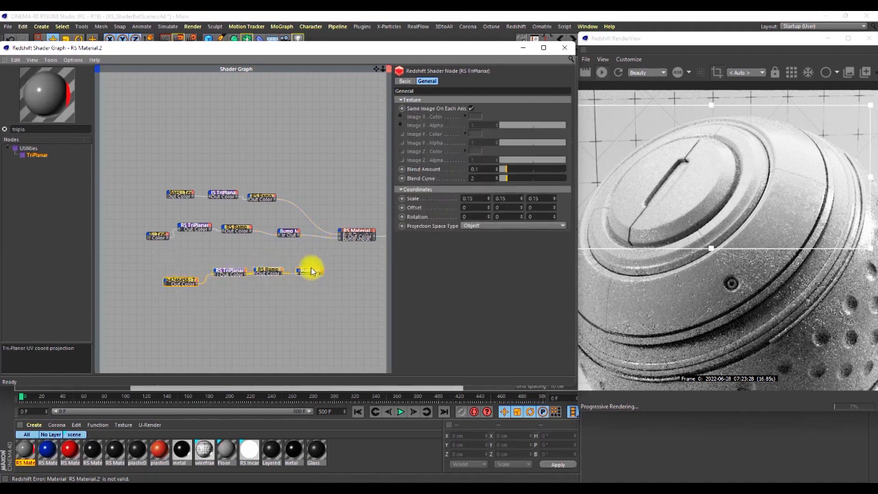
left_click_drag(310, 272, 284, 263)
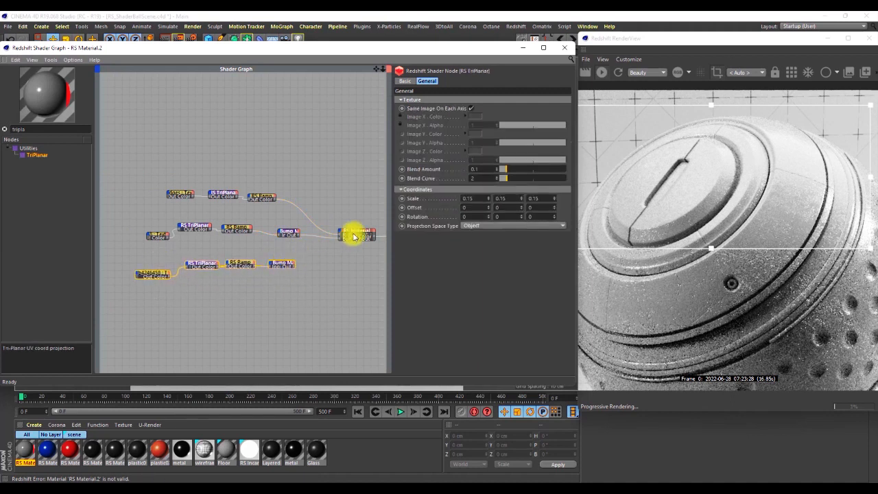
left_click_drag(286, 217, 146, 241)
mouse_move(284, 231)
left_mouse_down()
mouse_move(270, 239)
mouse_move(281, 245)
left_mouse_up()
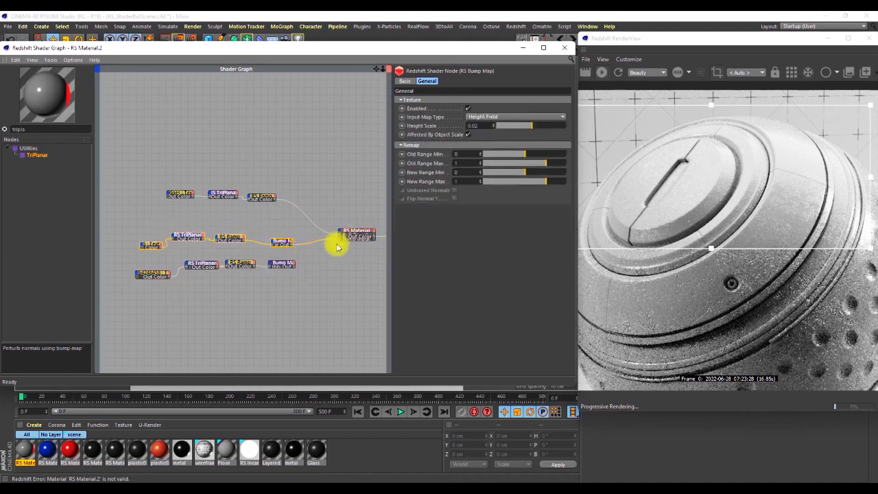
left_click(343, 264)
Find the Bump Blender node with the search term "bump" and add it beside the two RS Bump Map nodes.
scroll(353, 240, "up", 4)
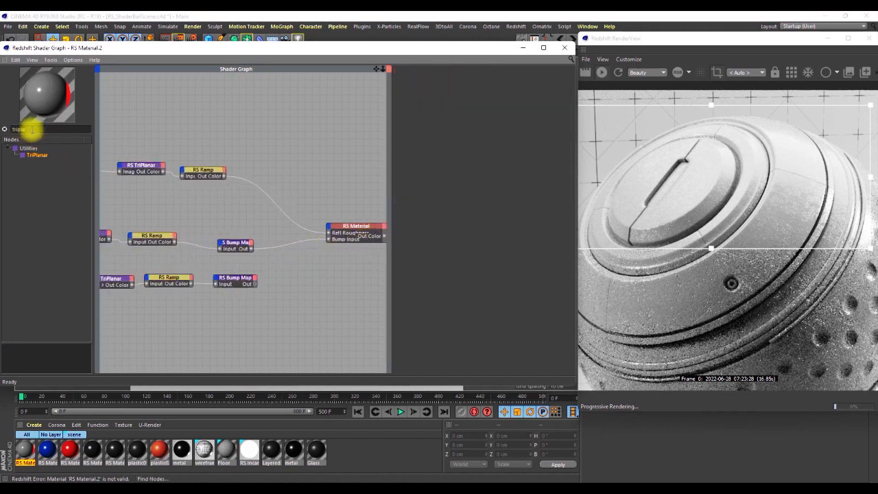
left_click(6, 132)
type("bump")
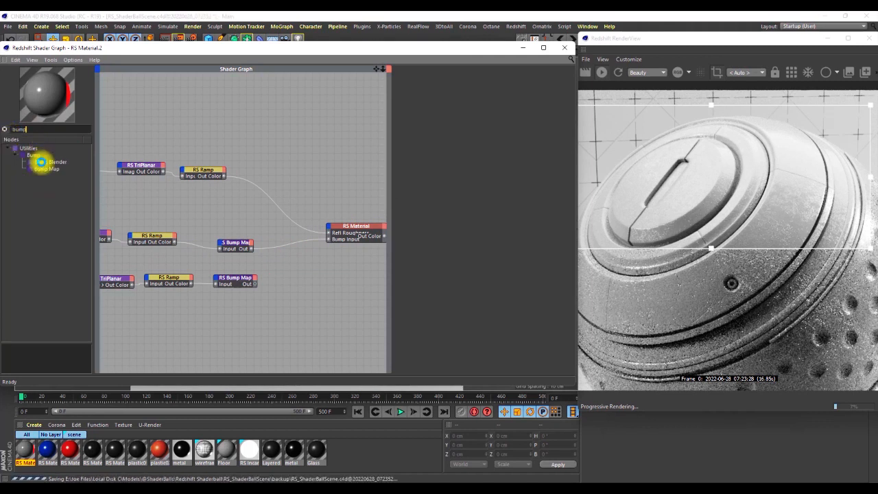
left_click_drag(44, 163, 225, 241)
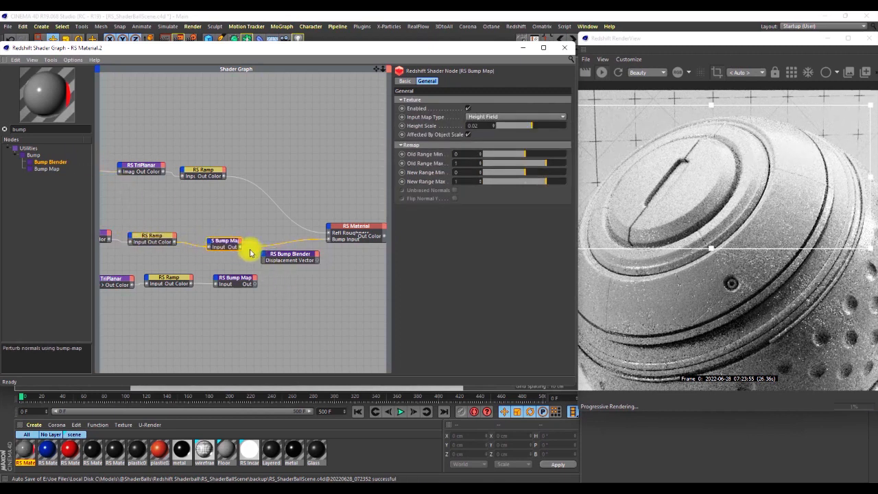
Connect the upper RS Bump Map to the Bump Blender's Base Input and the lower one to its Layer 0 Bump Input.
left_click_drag(240, 248, 281, 255)
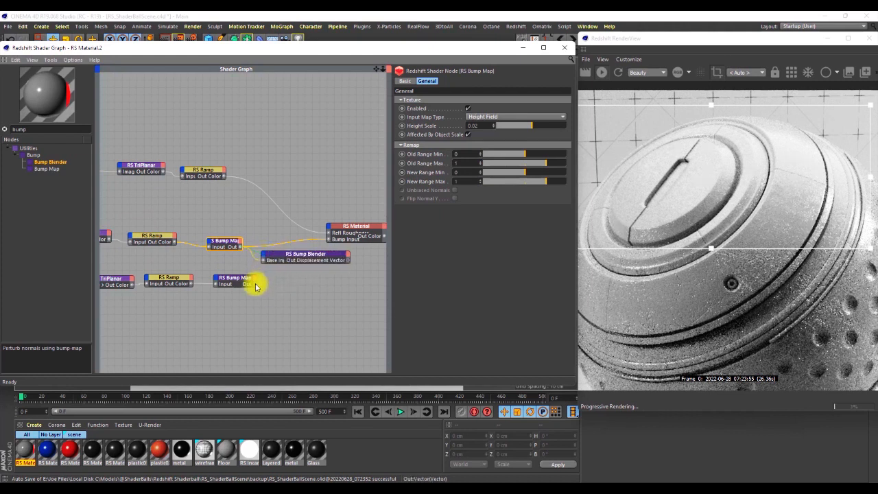
left_click(264, 257)
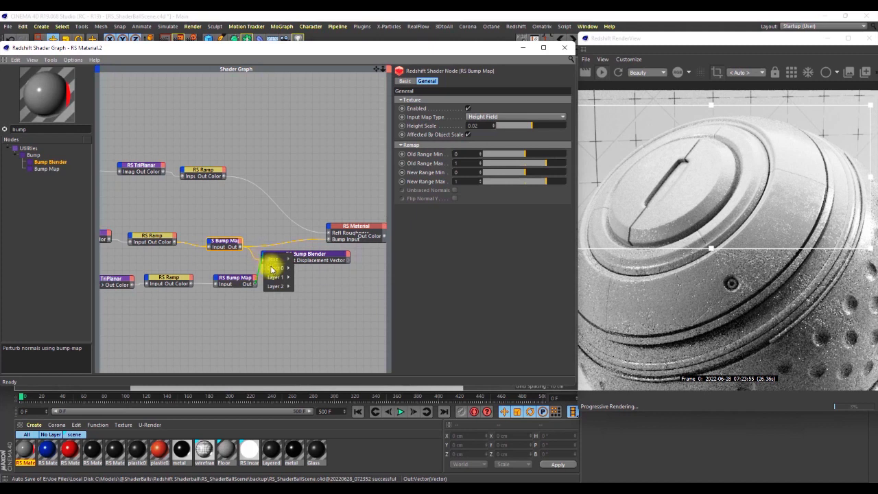
mouse_move(277, 268)
left_click(307, 270)
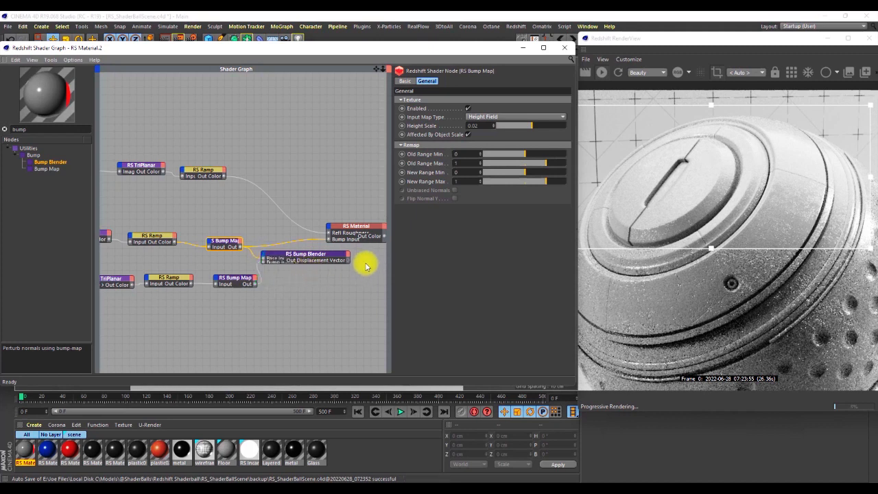
Shift the RS Material and Output nodes together away from the Bump Blender to make room for its connection.
scroll(264, 238, "down", 1)
scroll(197, 253, "down", 1)
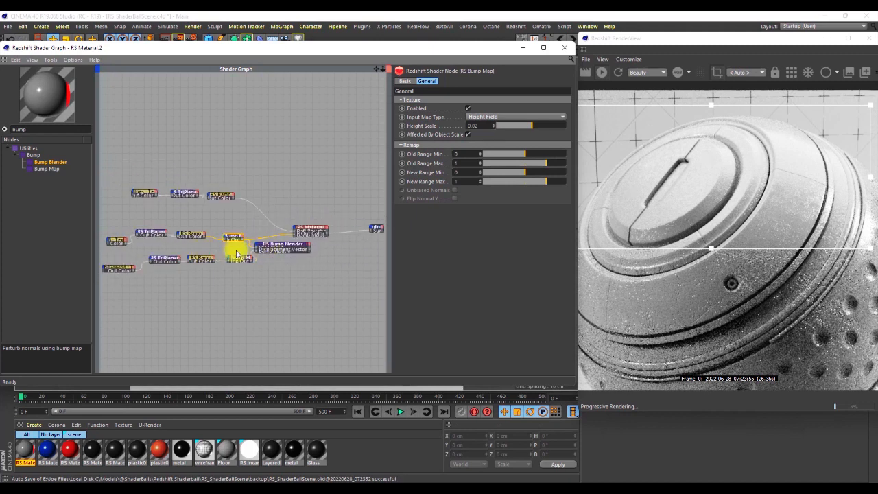
middle_click_drag(263, 249, 177, 253)
left_click_drag(211, 212, 298, 238)
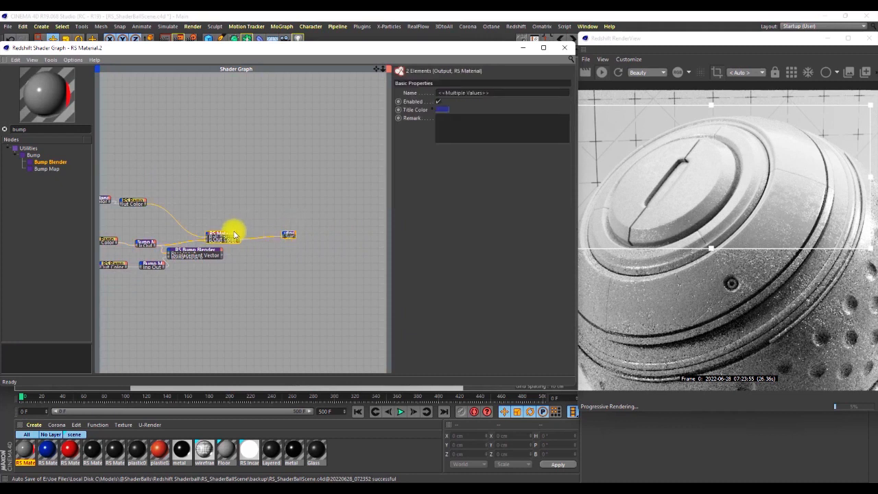
left_click_drag(227, 235, 282, 228)
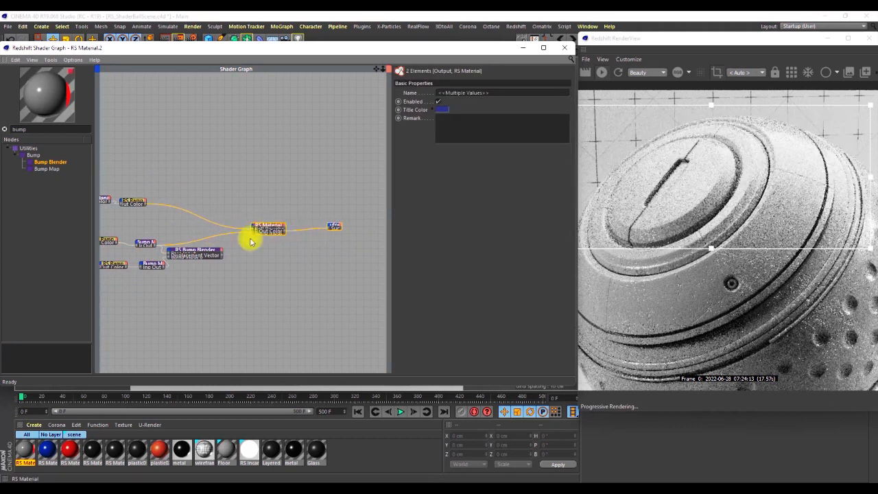
Connect the Bump Blender's Out Displacement Vector to the RS Material's Bump Input and show the blender's settings.
scroll(222, 257, "up", 2)
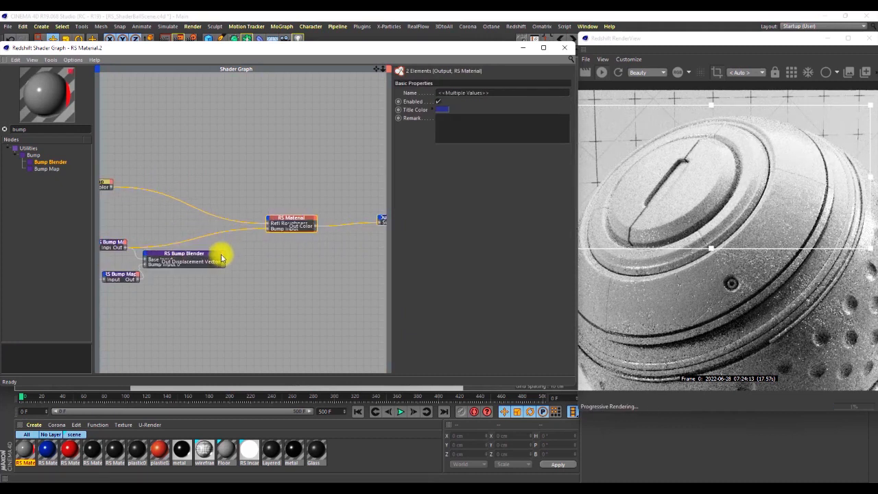
left_click_drag(225, 262, 266, 231)
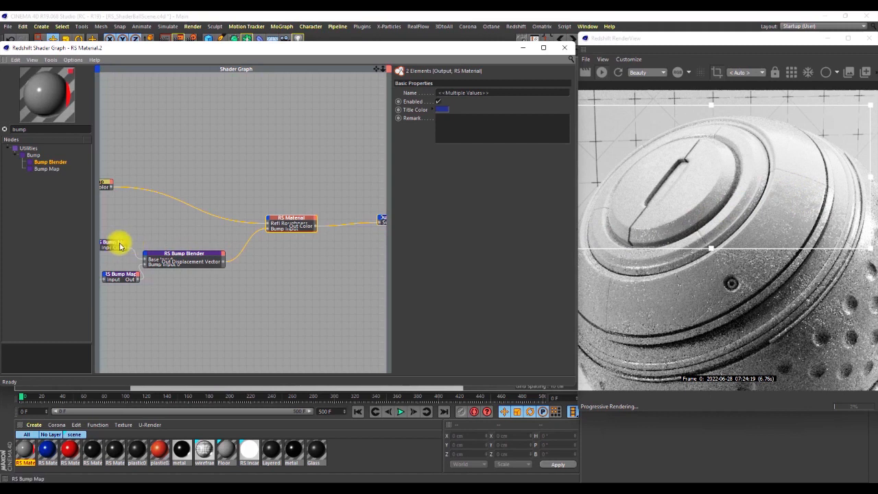
left_click(184, 259)
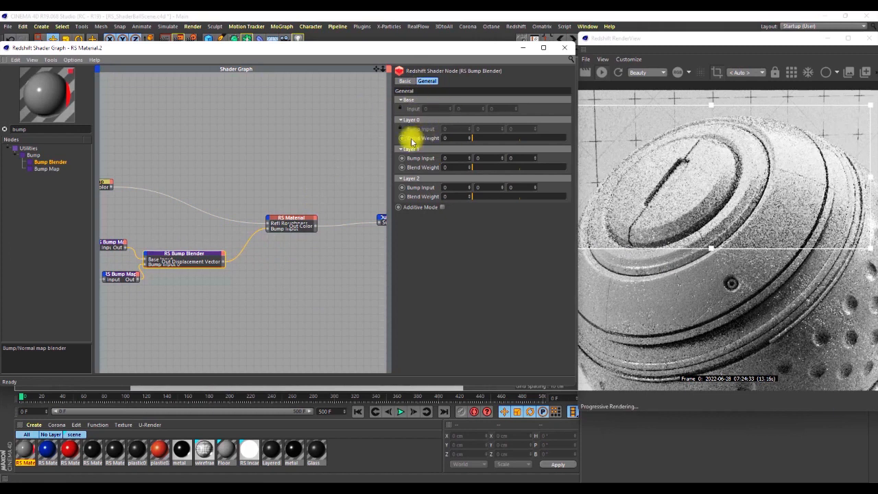
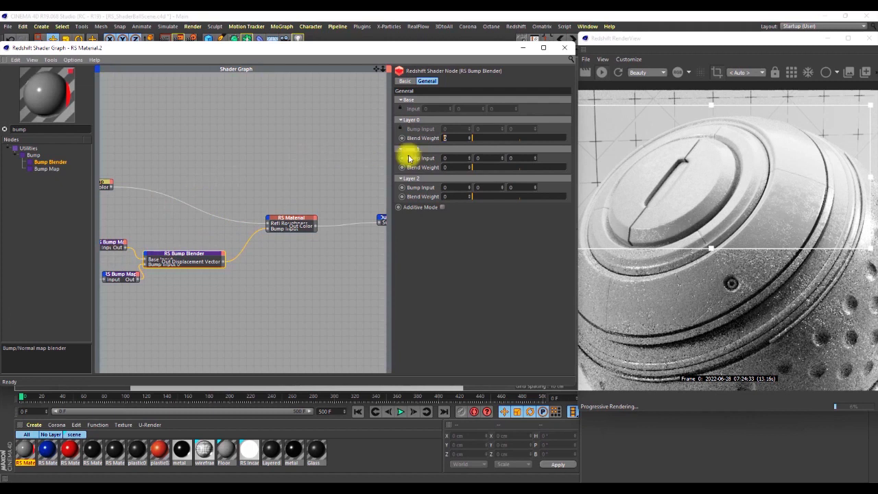
Set the Bump Blender's Layer 0 Blend Weight to 1 and the lower RS Bump Map's Height Scale to 0.04.
type("1")
key("Return")
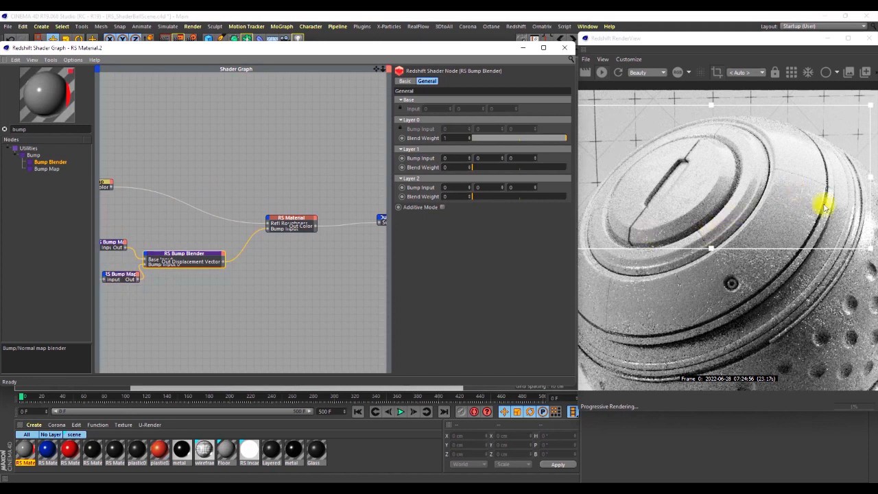
left_click(122, 277)
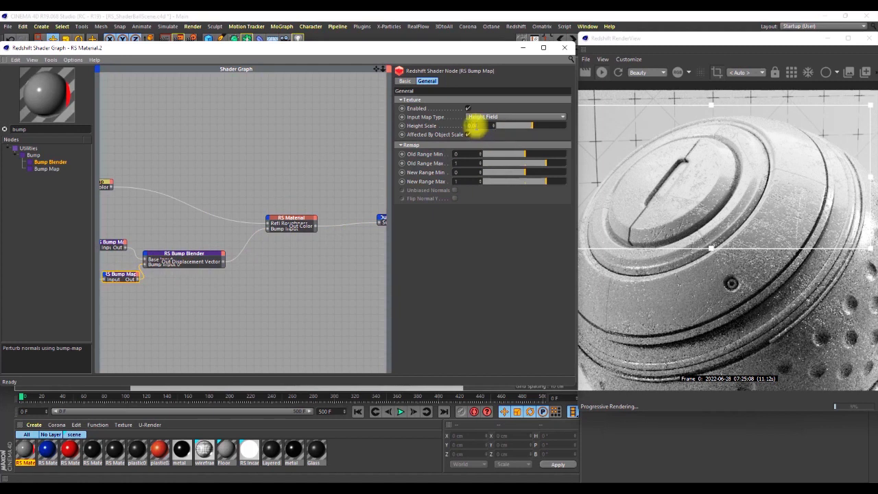
key("Return")
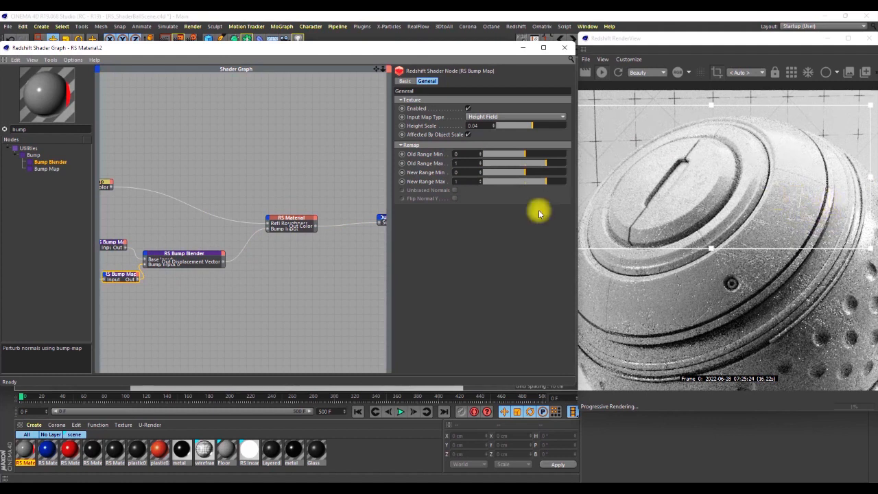
Try a Layer 0 Blend Weight of 0.5 on the Bump Blender and settle on 0.4.
left_click(191, 252)
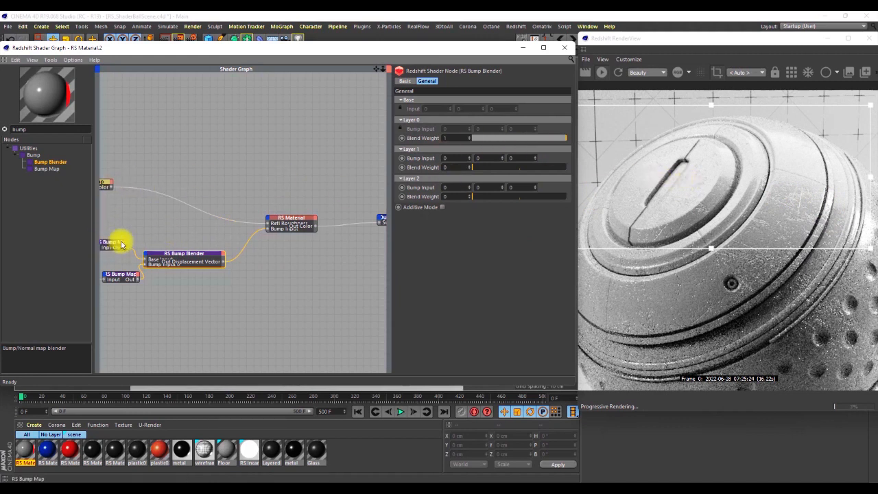
left_click_drag(545, 141, 523, 142)
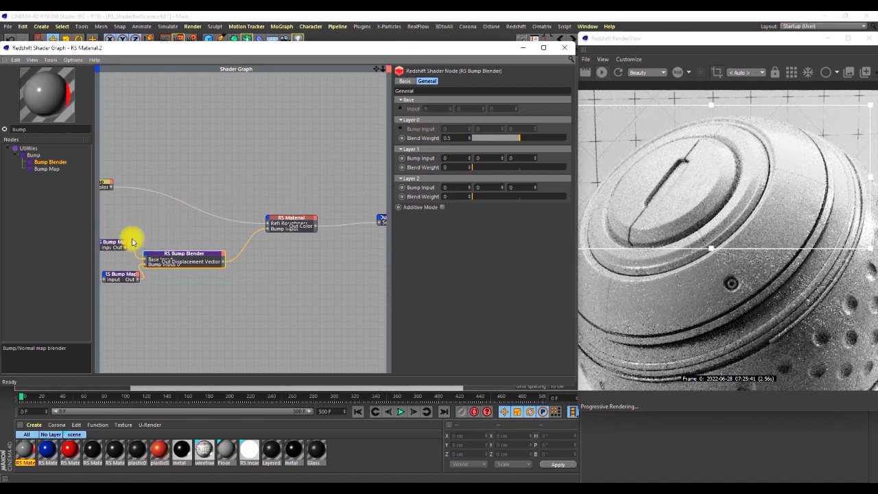
left_click(453, 138)
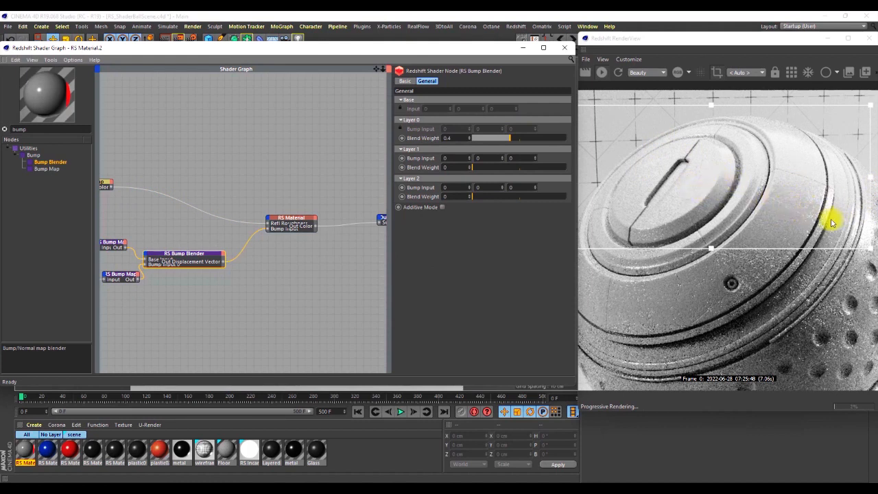
Set the lower RS Bump Map's Height Scale to 0.06 and check the bump up close in the render.
left_click_drag(127, 277, 125, 279)
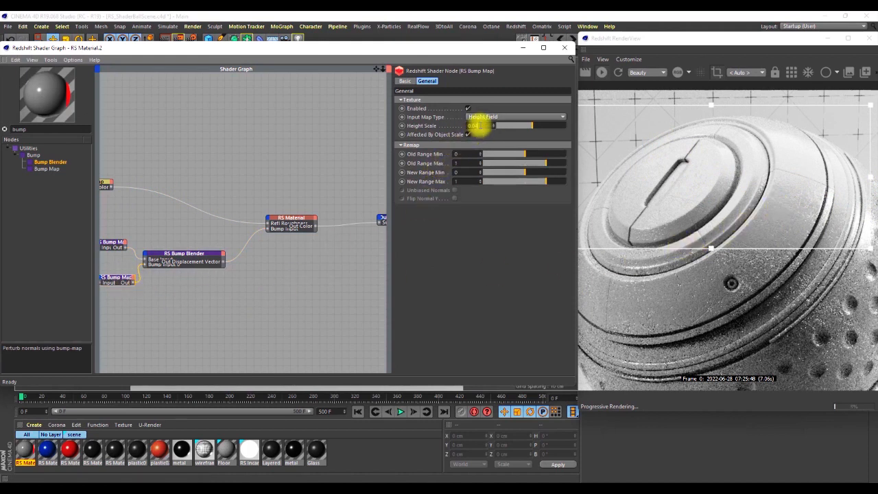
key("Return")
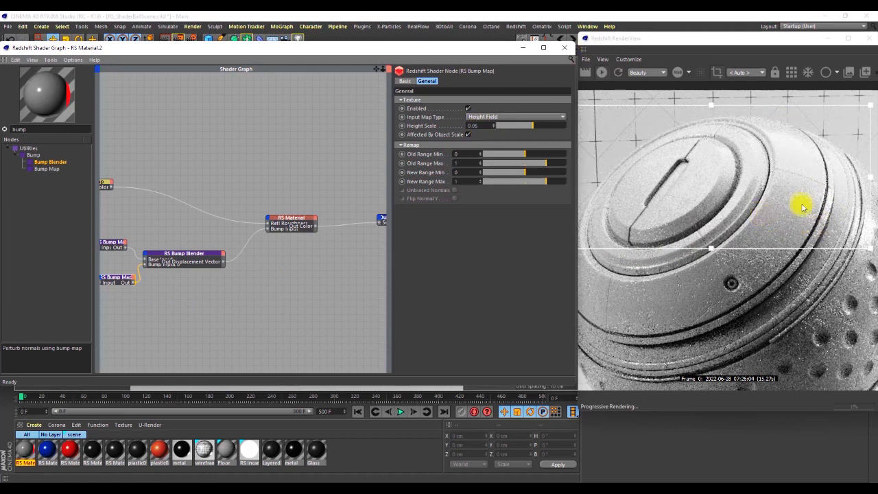
scroll(799, 218, "up", 3)
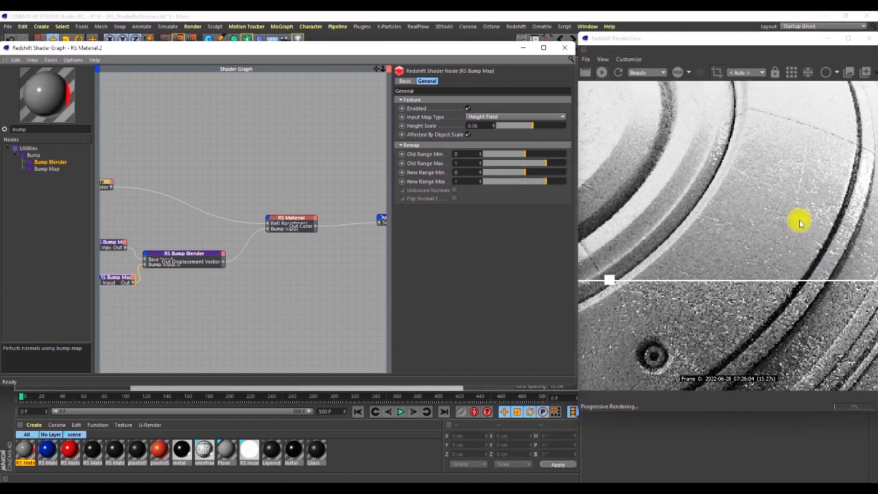
scroll(806, 182, "down", 4)
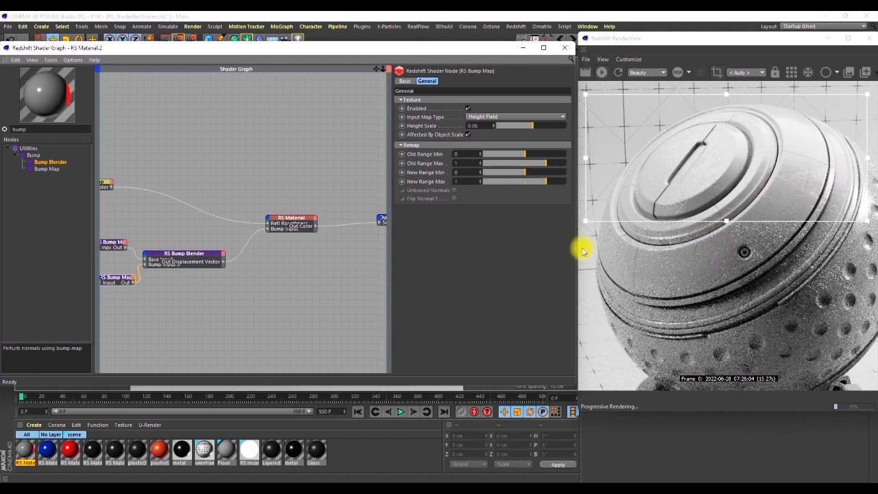
Set the RS Material's Refraction/Transmission Weight to 1 and its Diffuse Weight to 0.
middle_click_drag(326, 253, 314, 227)
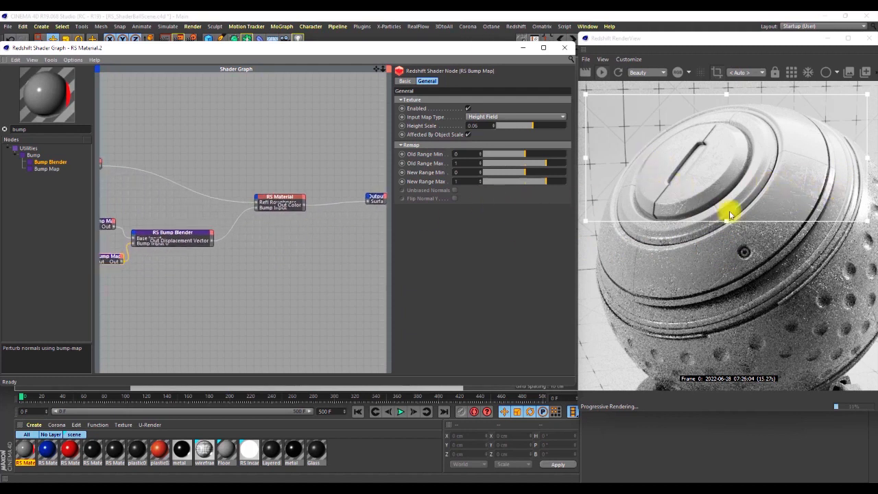
left_click(279, 201)
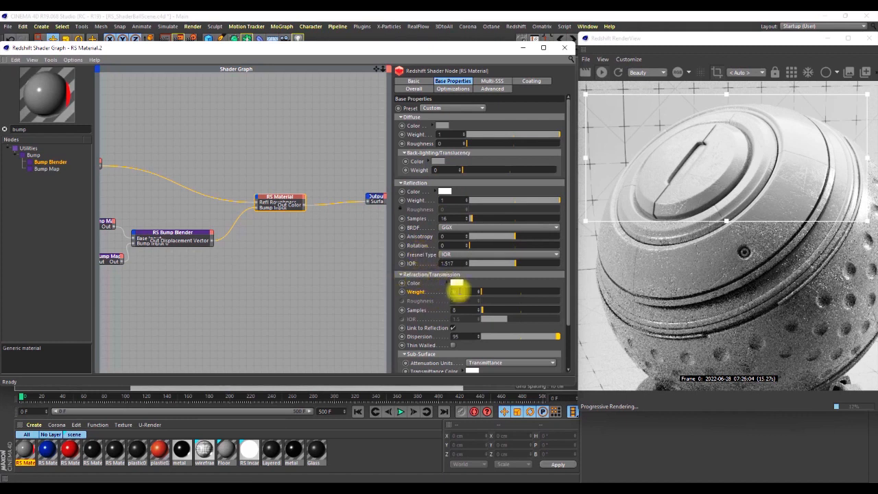
left_click(455, 291)
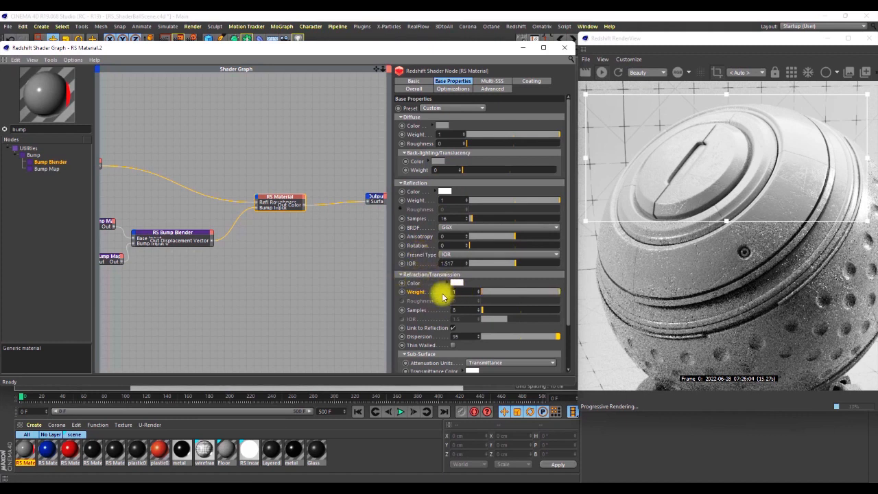
left_click_drag(443, 135, 430, 138)
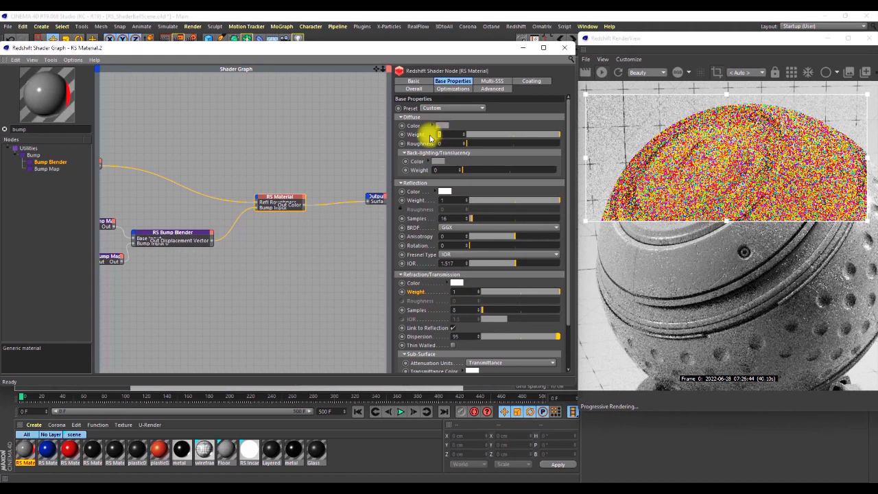
type("0")
key("Return")
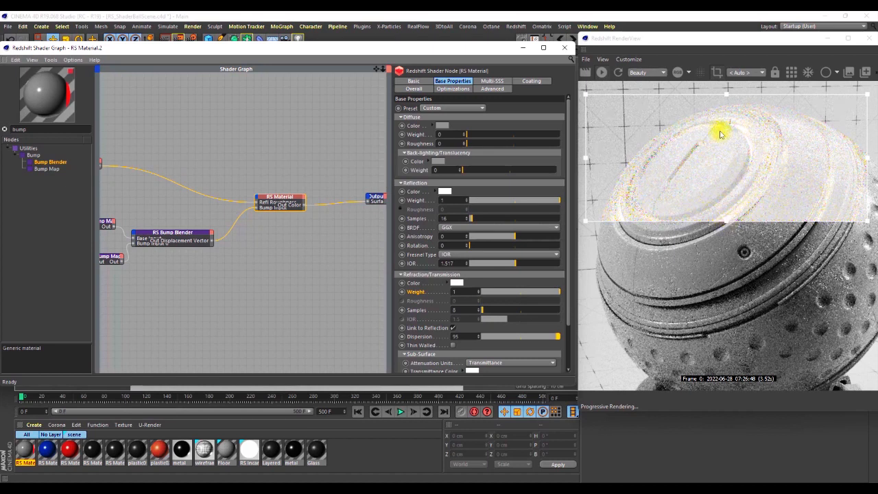
Set the RS Material's refraction Dispersion to 0 and extend the render region further down the shader ball.
scroll(415, 315, "down", 3)
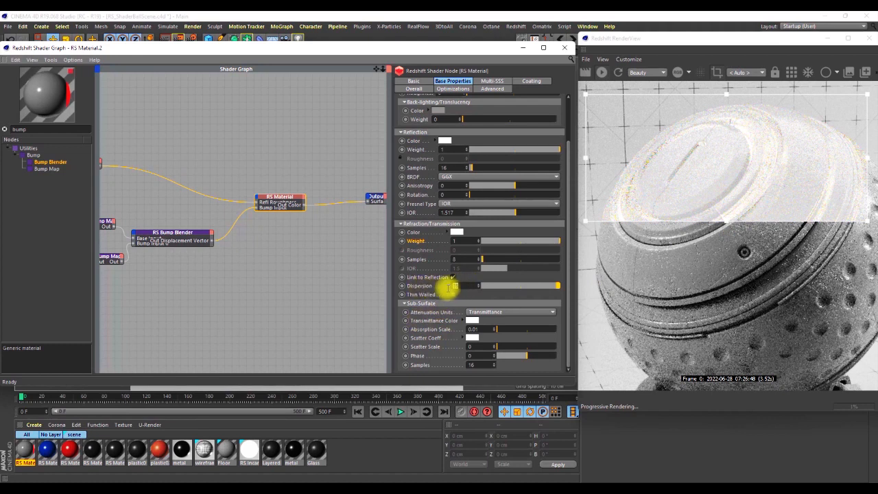
type("0")
key("Return")
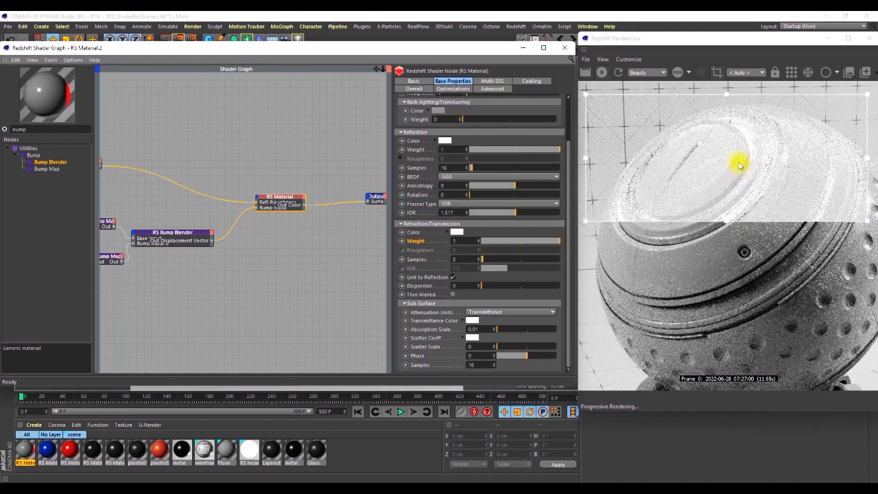
left_click_drag(724, 222, 726, 261)
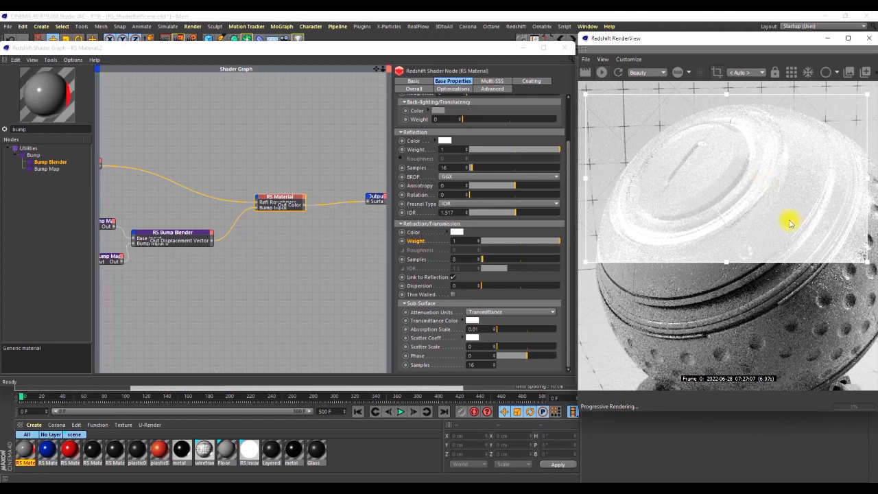
Place the Redshift RenderView window over the viewport and enlarge it to show the finished glass render.
key("alt+F2")
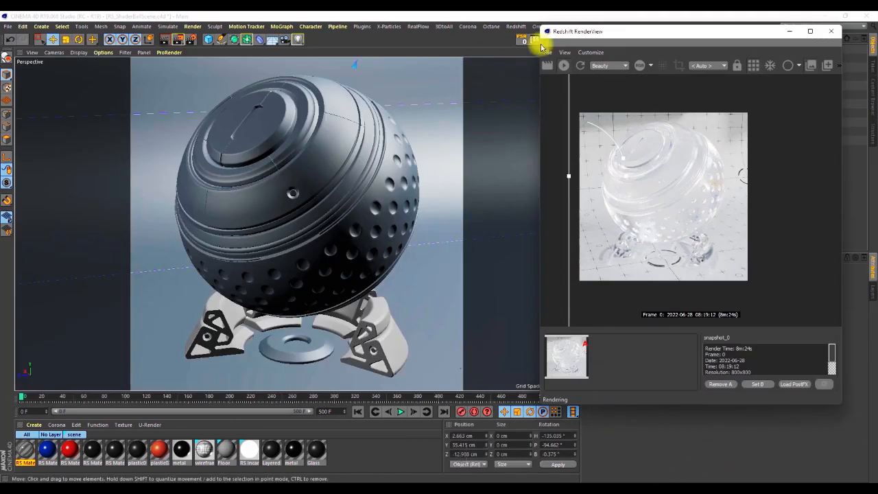
left_click_drag(692, 31, 385, 39)
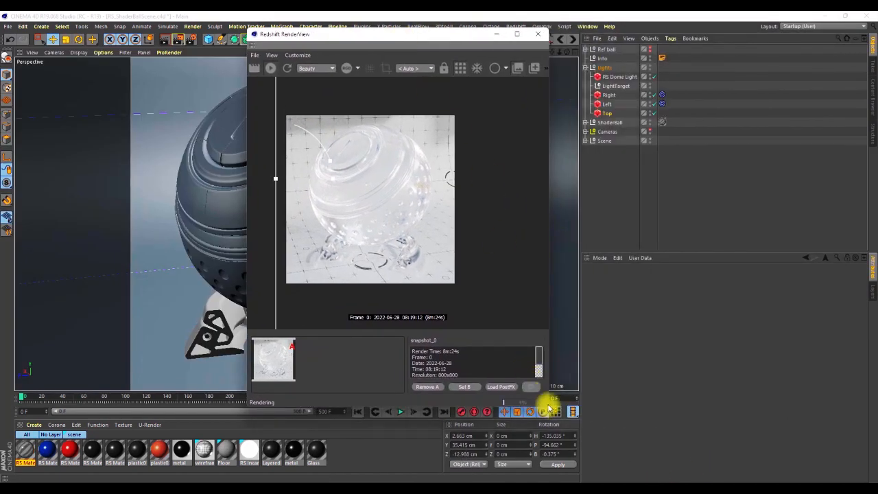
left_click_drag(548, 406, 663, 456)
left_click_drag(710, 480, 711, 482)
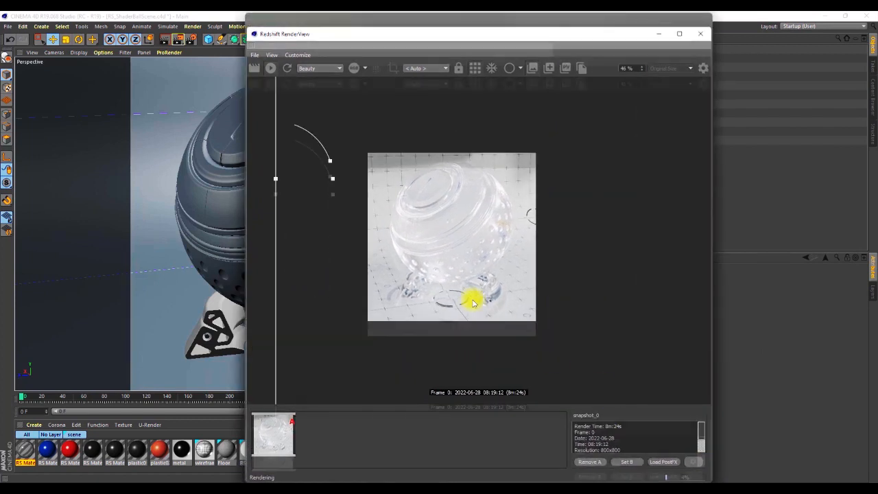
Compare snapshot A with the current render by sweeping the comparison divider across the glass shader ball at several magnifications.
left_click_drag(277, 166, 534, 165)
scroll(422, 219, "up", 3)
scroll(454, 204, "down", 1)
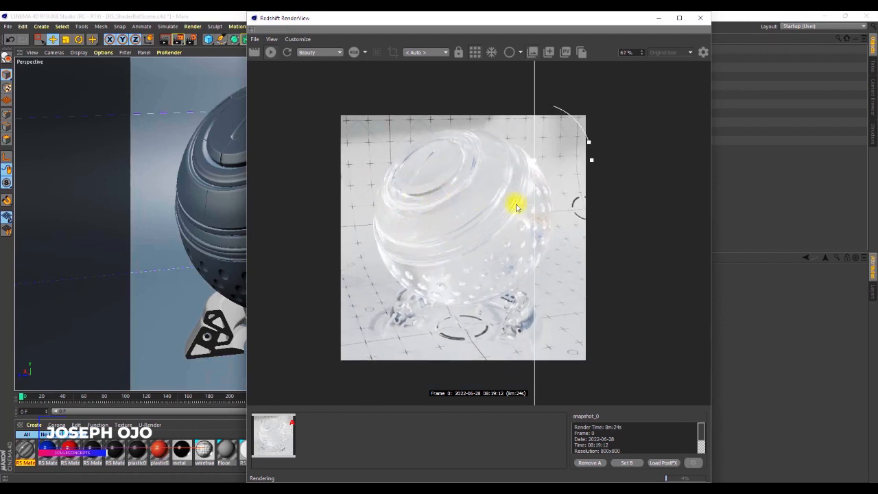
left_click_drag(535, 157, 584, 177)
scroll(528, 221, "up", 6)
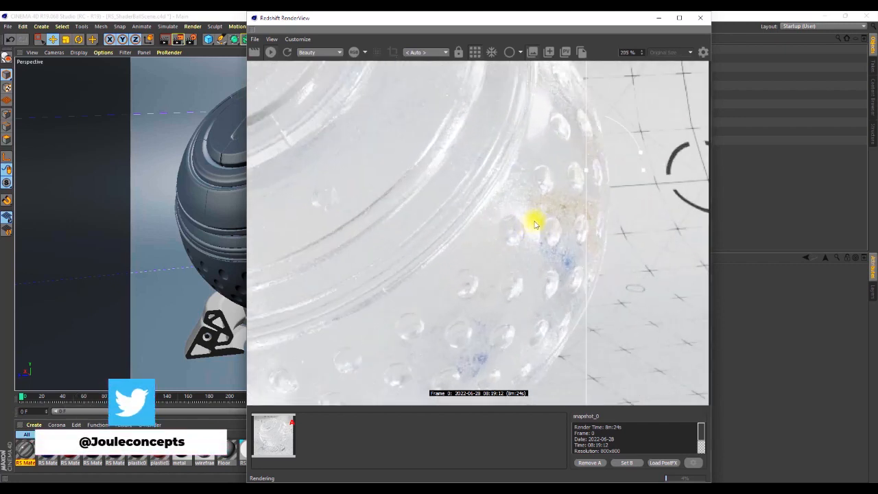
left_click_drag(584, 172, 468, 190)
scroll(468, 190, "down", 5)
scroll(511, 186, "down", 2)
scroll(461, 209, "up", 1)
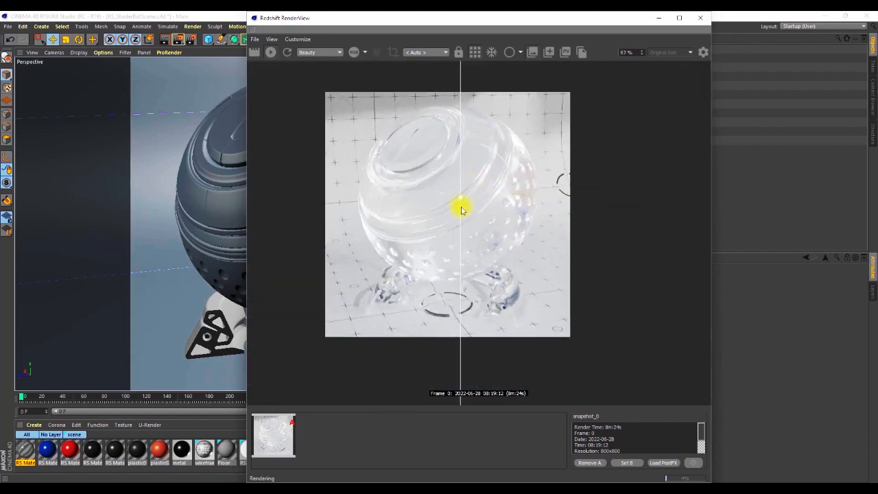
left_click_drag(459, 199, 581, 194)
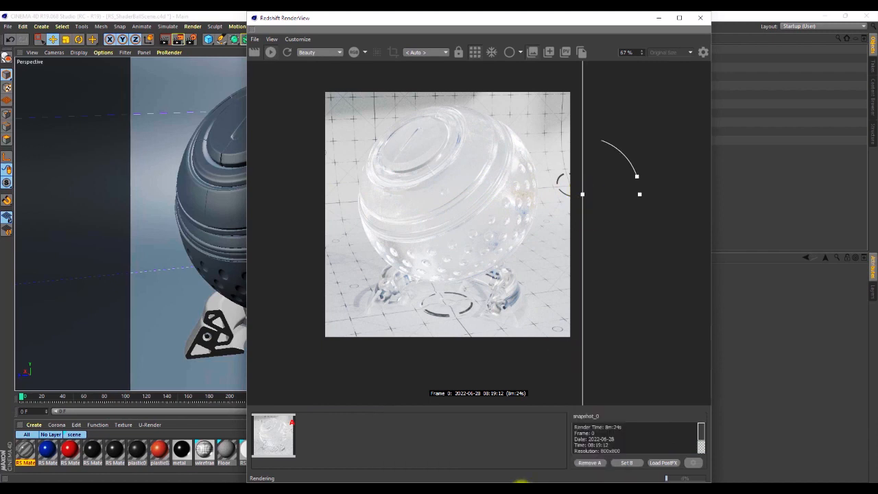
Inspect the ongoing shader ball render in the Picture Viewer and minimize that window again.
mouse_move(479, 488)
left_click(506, 446)
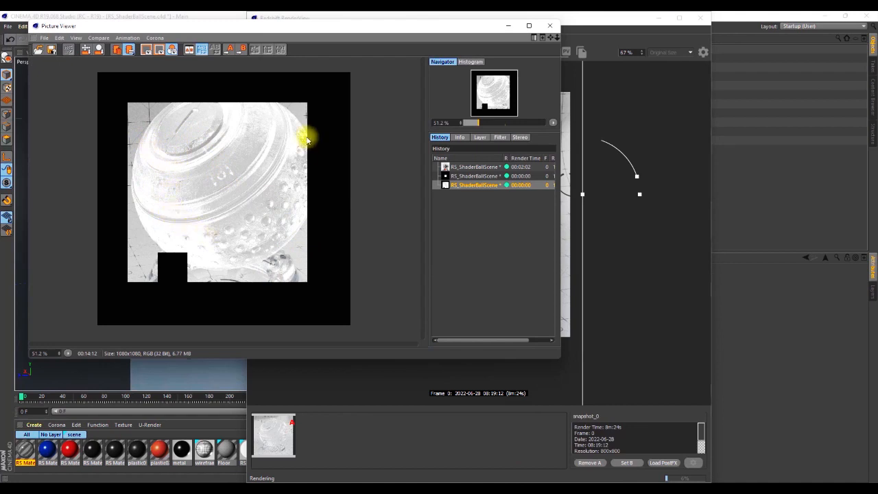
left_click(507, 25)
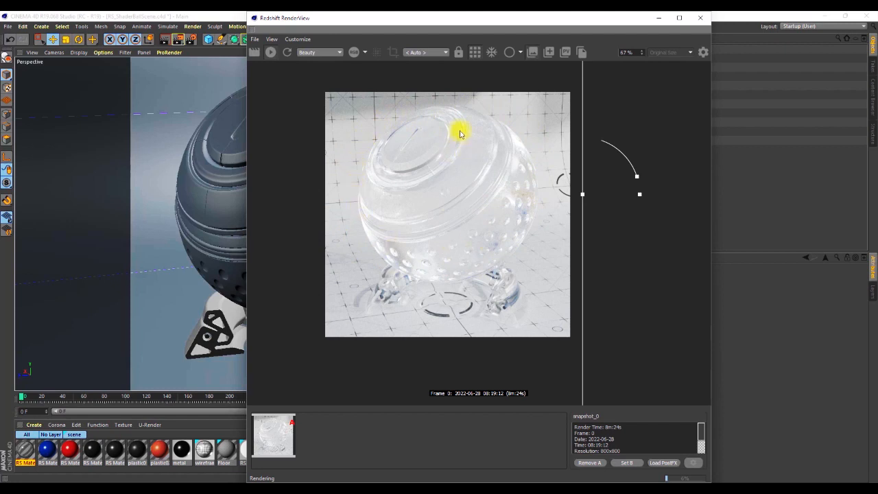
Move the RenderView clear of the object list and show the RS Dome Light's General settings.
left_click_drag(525, 19, 325, 88)
left_click(606, 95)
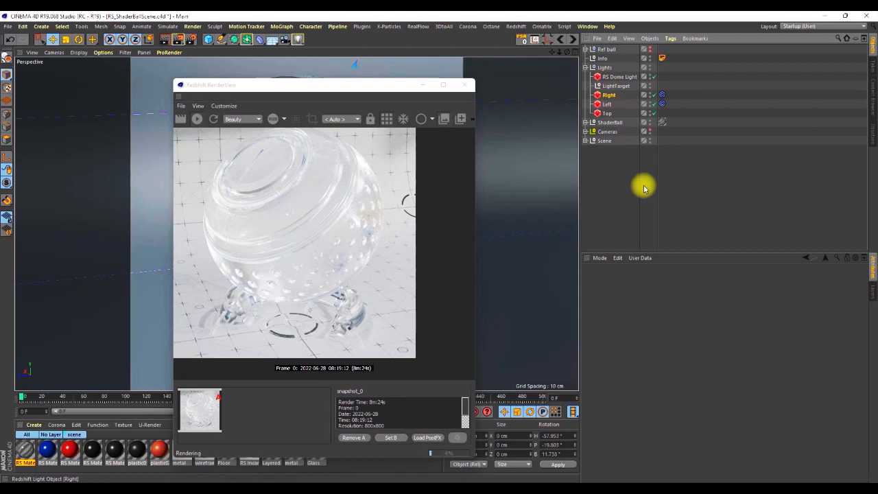
left_click(607, 113)
left_click(620, 77)
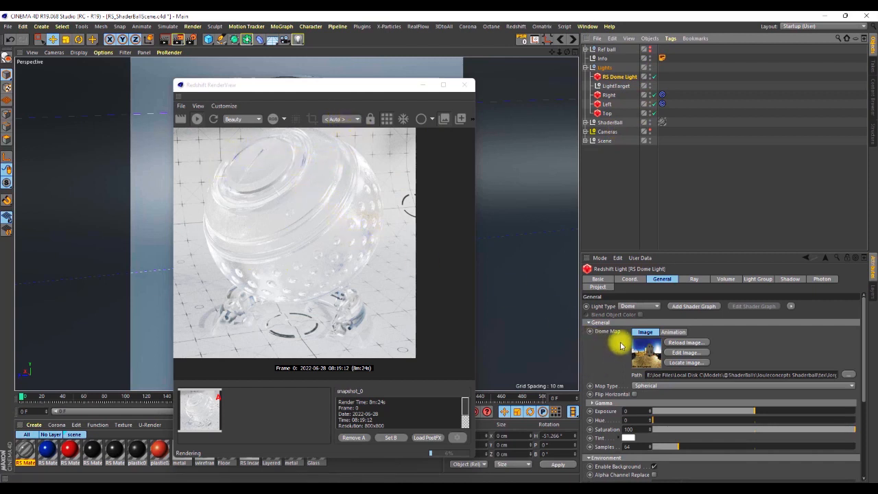
Examine the glass render's smudges, bump detail and edge reflections up close and as a whole in the RenderView.
left_click_drag(347, 85, 402, 73)
scroll(446, 195, "down", 3)
scroll(388, 144, "up", 5)
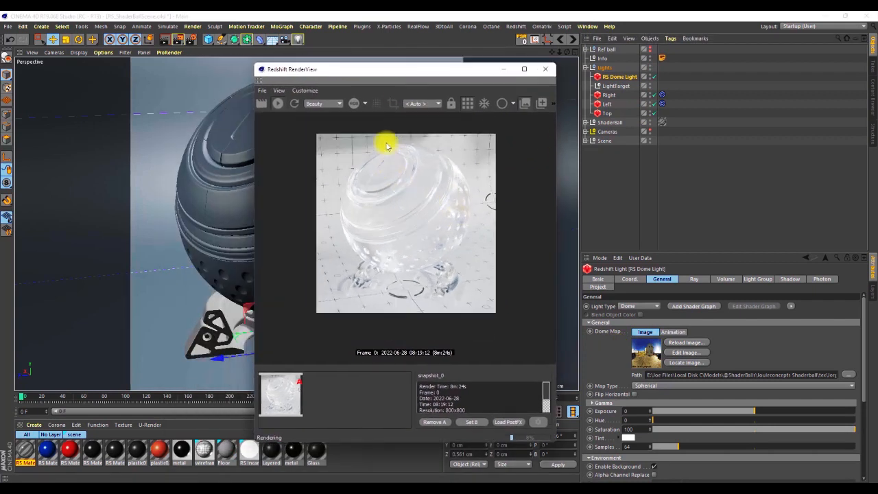
scroll(402, 165, "down", 3)
scroll(405, 201, "up", 4)
scroll(406, 206, "up", 3)
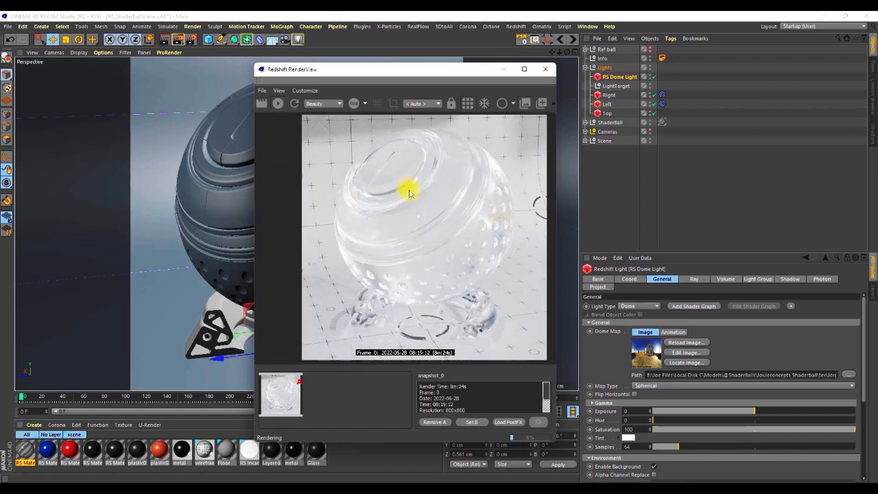
scroll(457, 229, "down", 4)
scroll(429, 181, "up", 1)
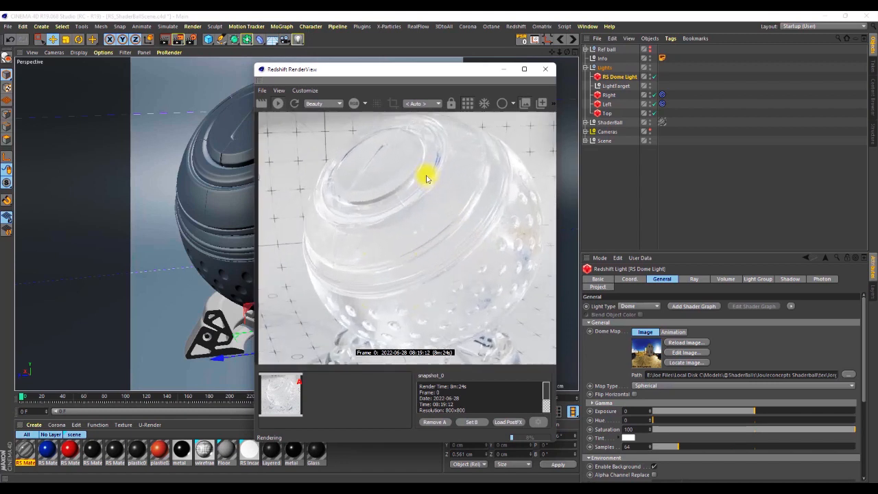
scroll(426, 179, "down", 2)
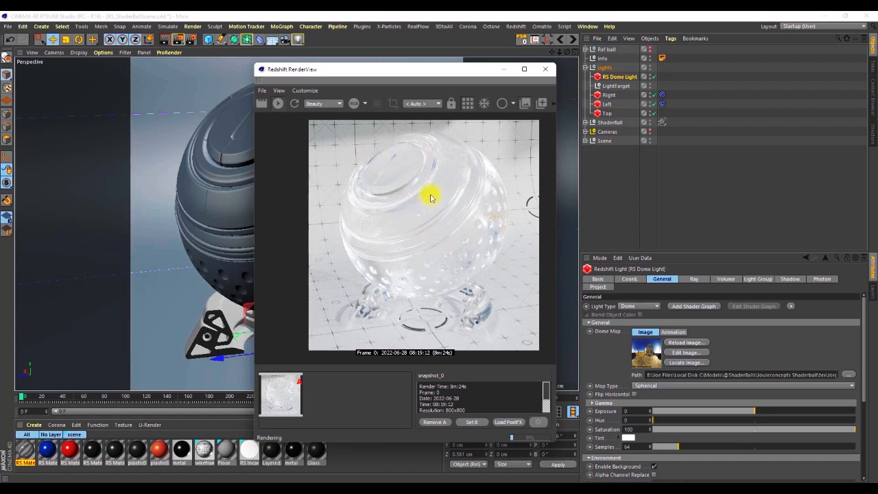
scroll(445, 171, "up", 5)
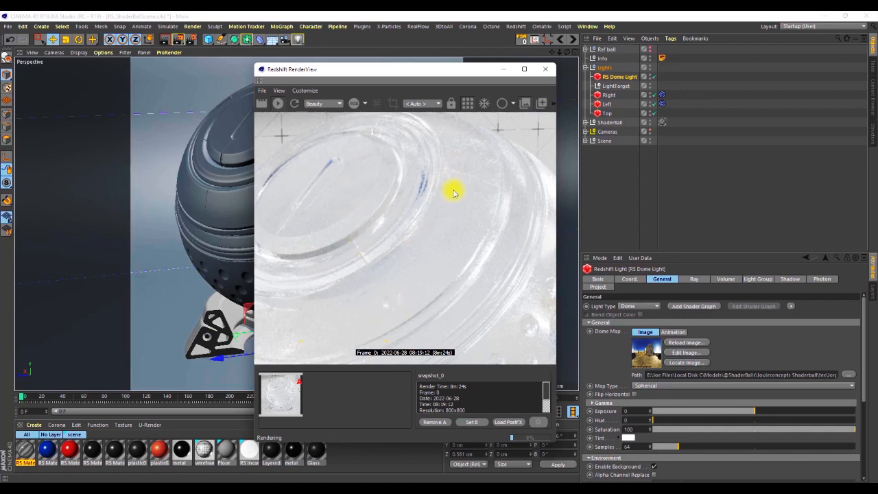
scroll(455, 192, "down", 1)
scroll(454, 175, "up", 2)
scroll(451, 176, "down", 3)
scroll(311, 277, "up", 1)
scroll(311, 254, "up", 1)
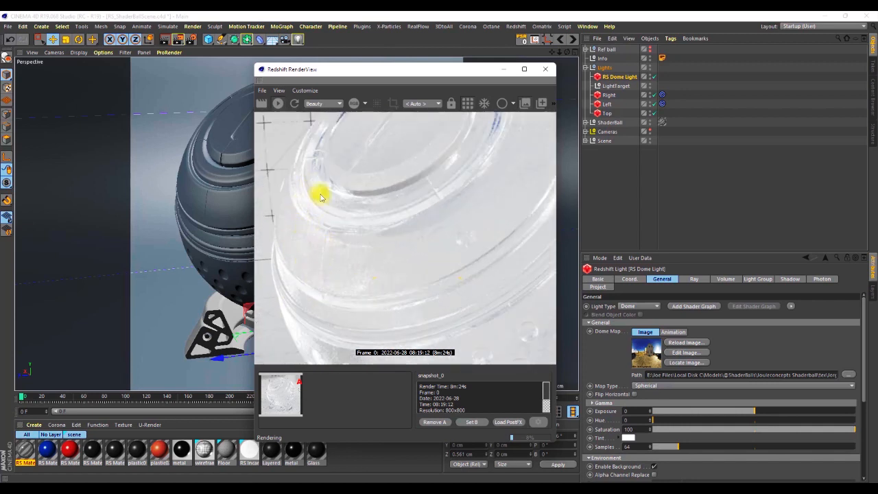
scroll(313, 204, "down", 6)
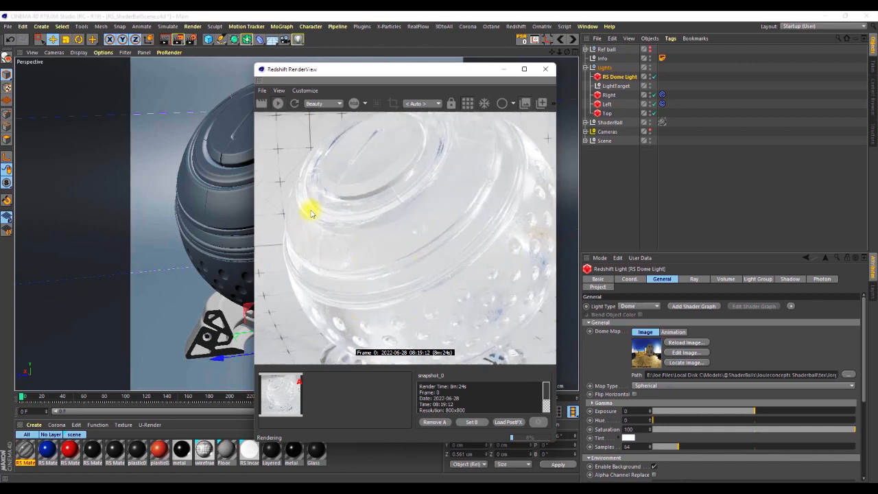
scroll(354, 214, "up", 2)
scroll(374, 195, "down", 1)
scroll(369, 220, "up", 1)
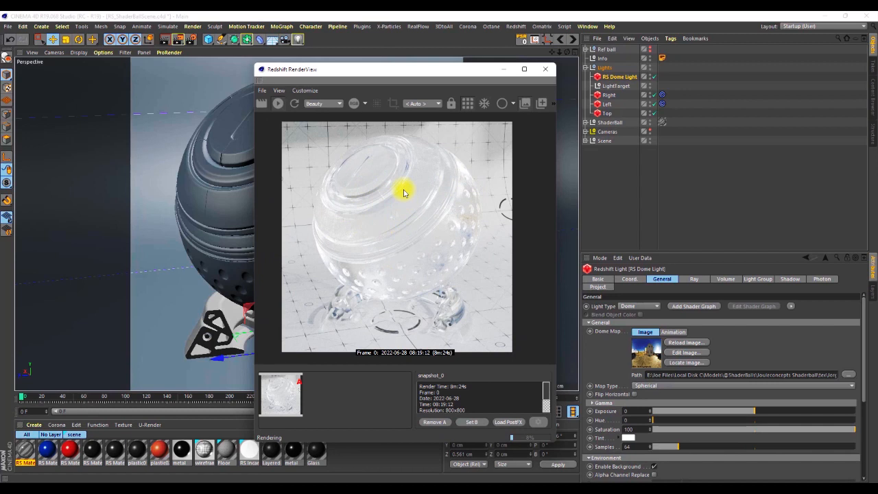
left_click_drag(417, 74, 439, 71)
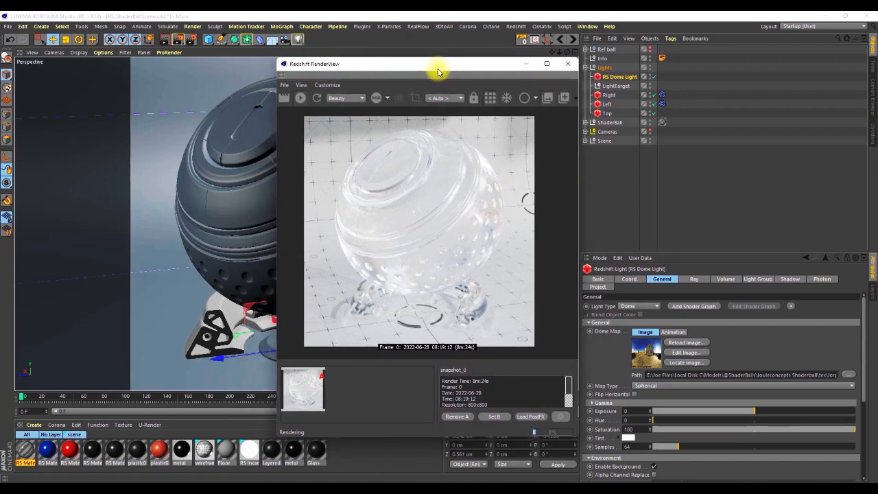
scroll(408, 199, "down", 2)
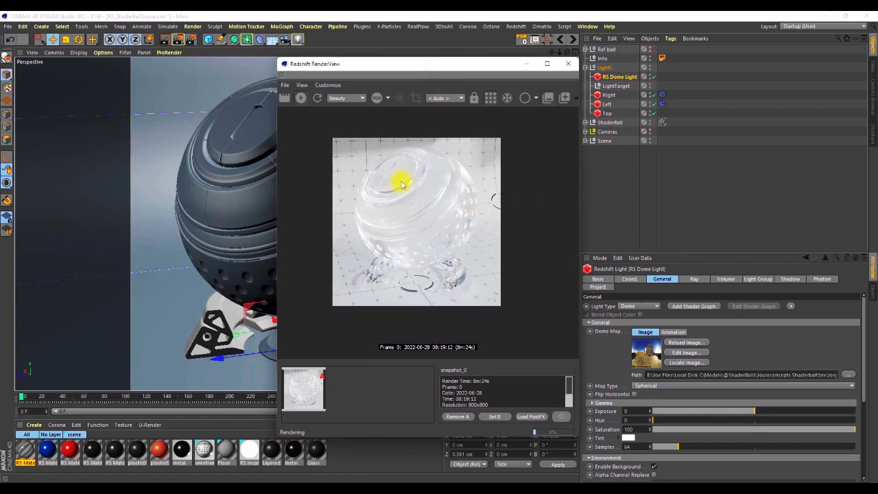
scroll(401, 183, "up", 1)
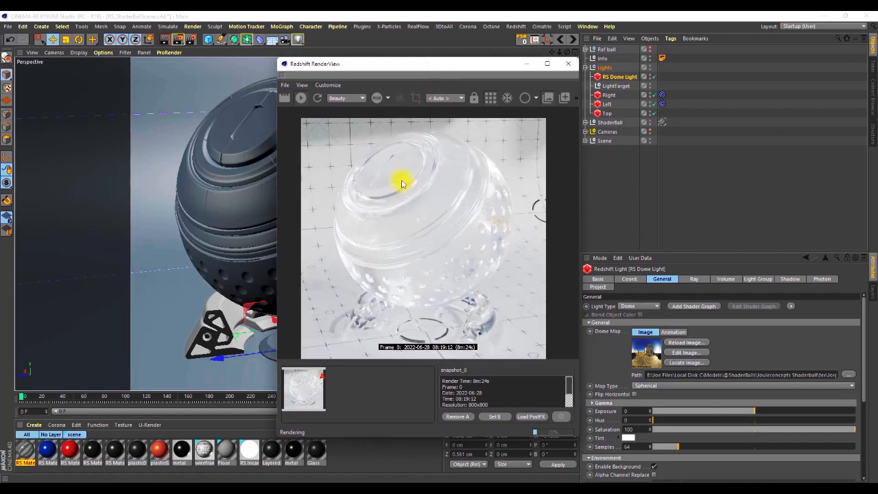